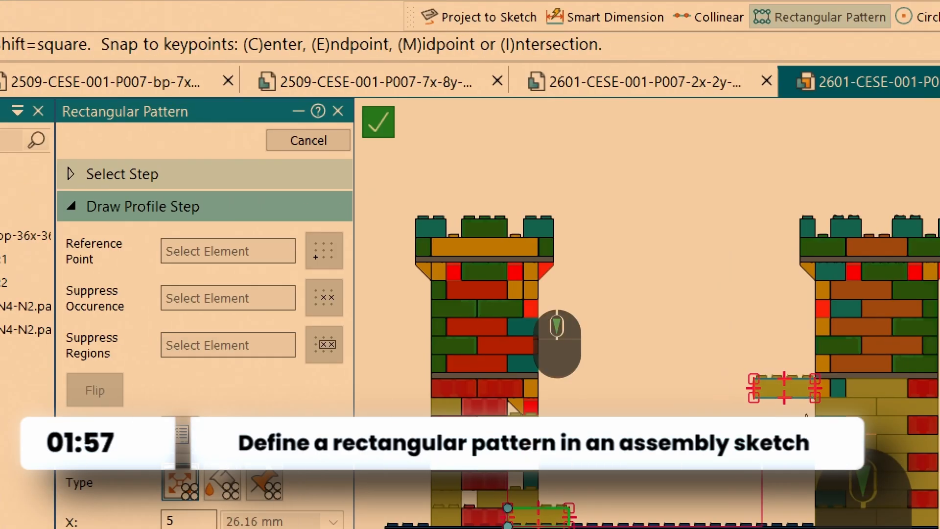
scroll(811, 431, "down", 6)
left_click(546, 296)
scroll(580, 225, "up", 6)
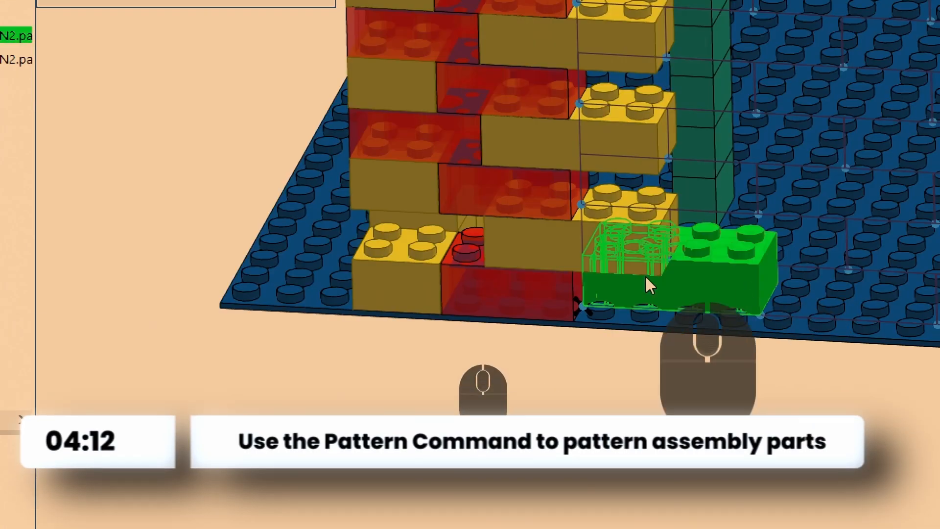
left_click(101, 219)
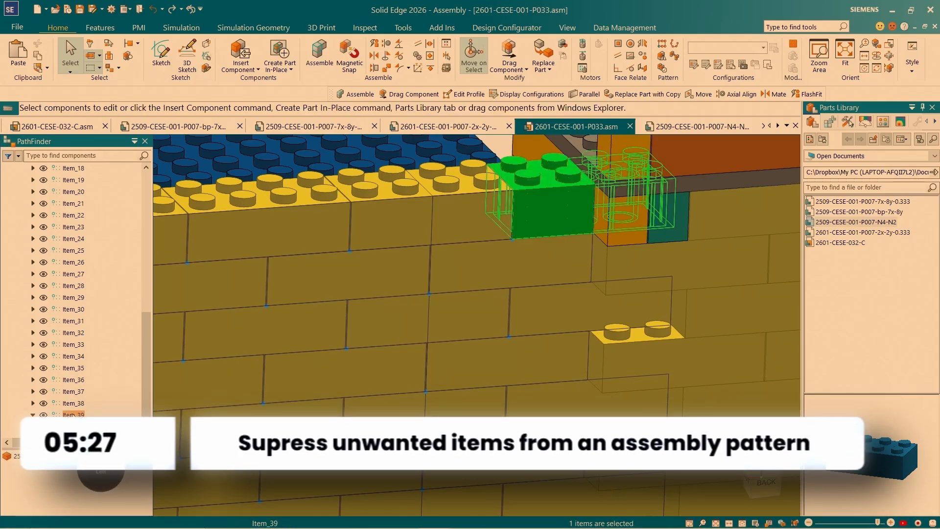
left_click(141, 410)
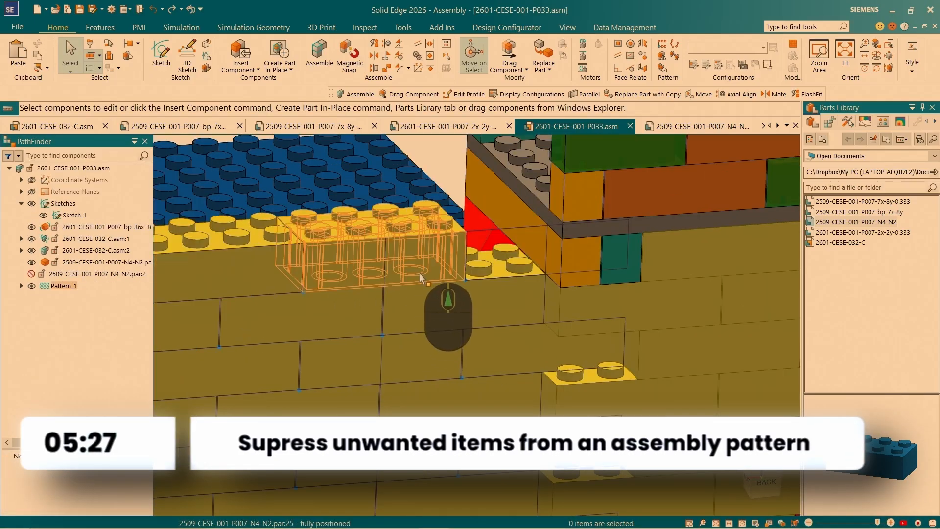
scroll(459, 277, "up", 5)
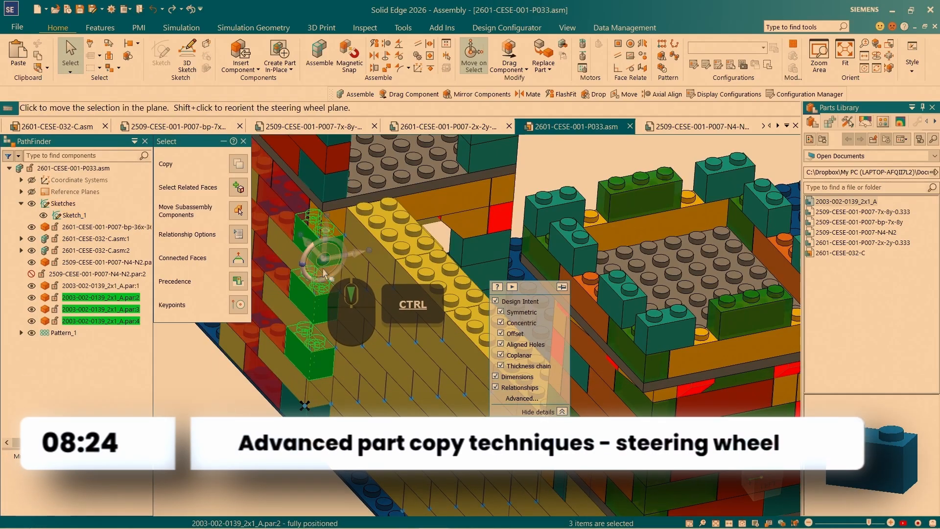
left_click(326, 261, "ctrl")
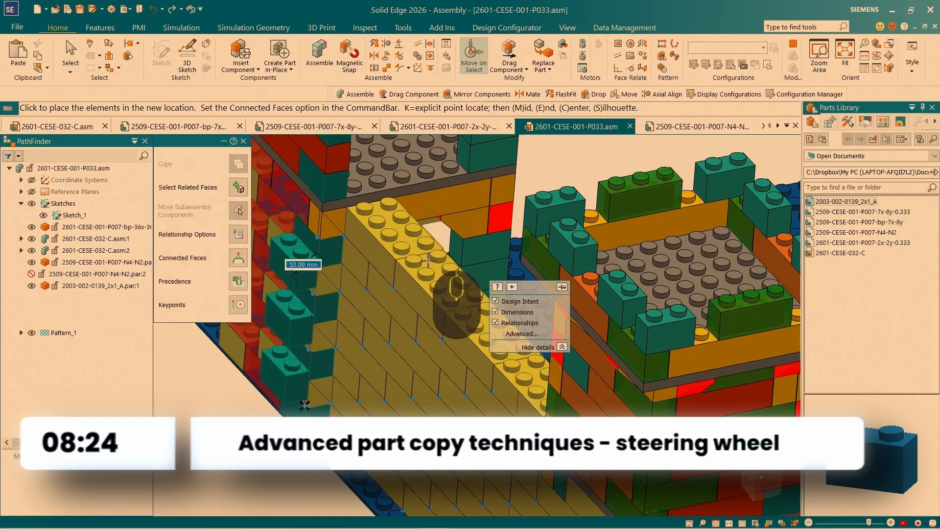
scroll(515, 260, "up", 10)
left_click(368, 279)
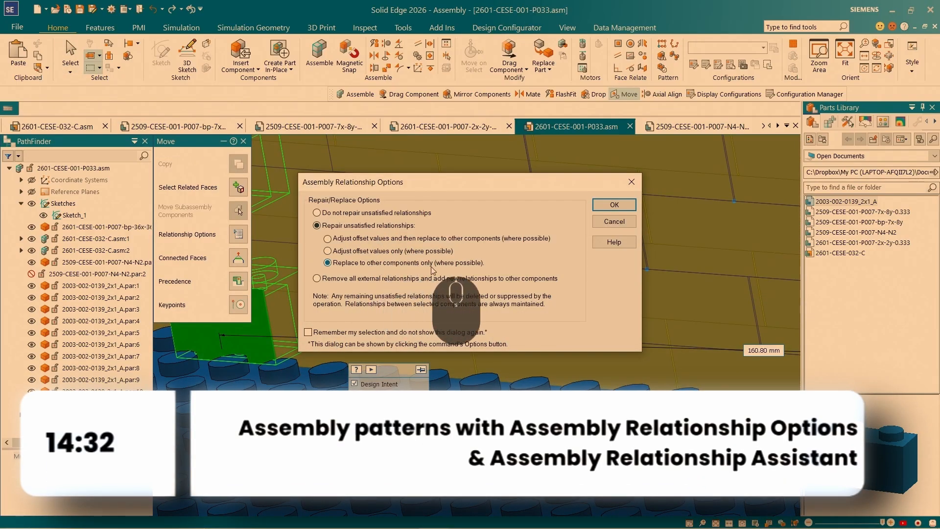
key("ctrl+4")
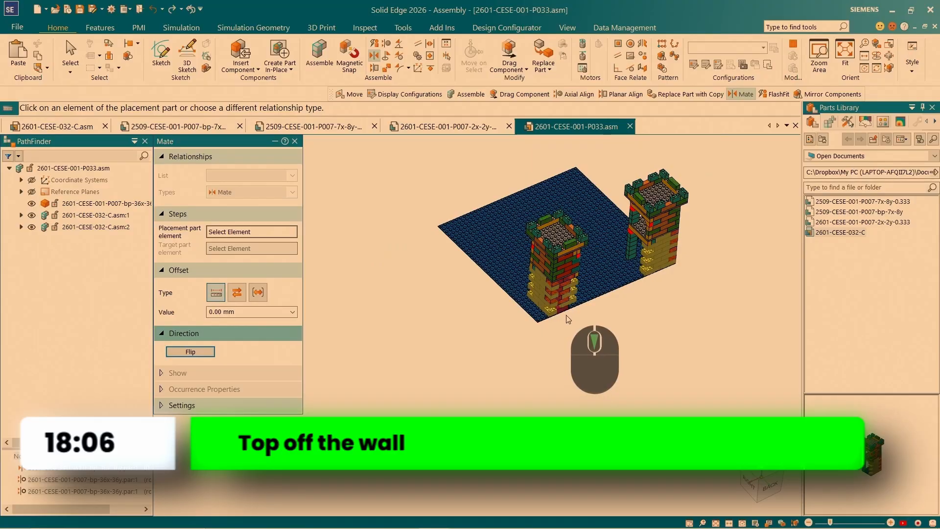
Open the 2509-CESE-001-P007-N4-N2 brick from the tower subassembly and refresh the open documents list in the parts library.
middle_click_drag(574, 300, 495, 323)
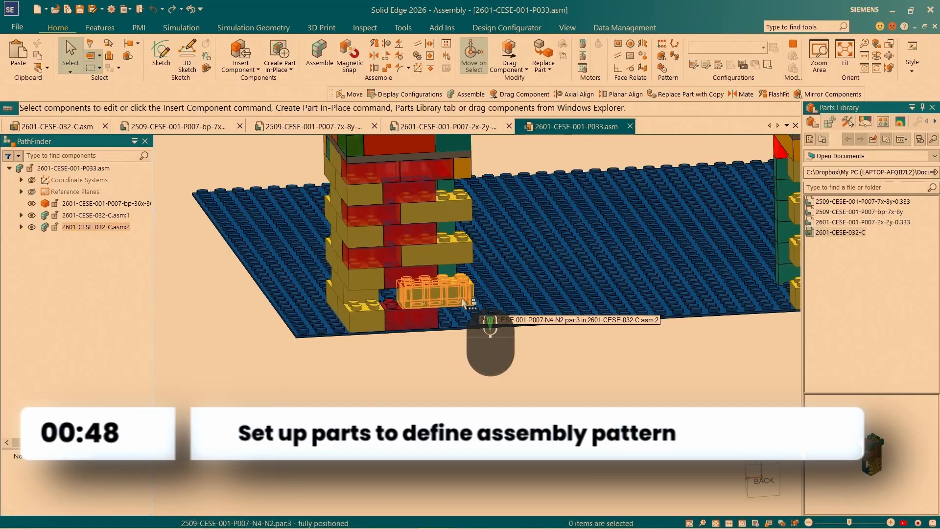
left_click(463, 303)
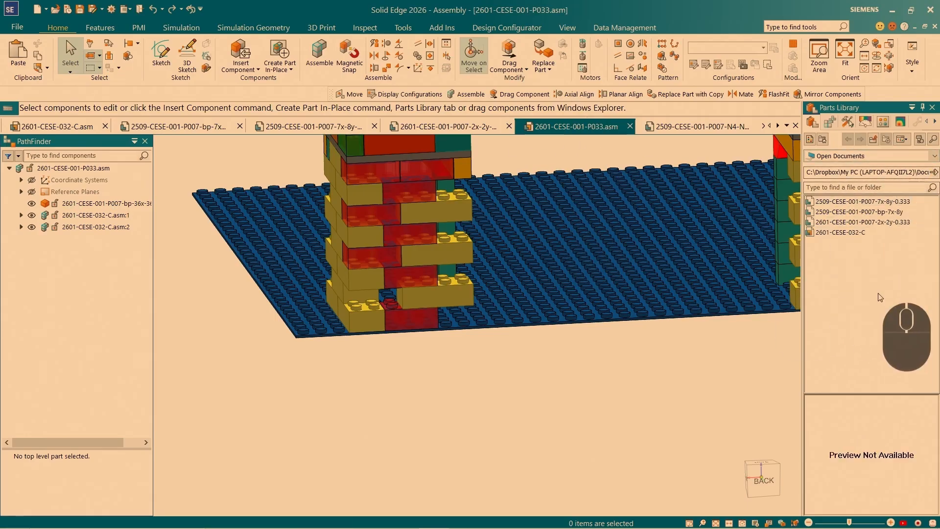
key("F5")
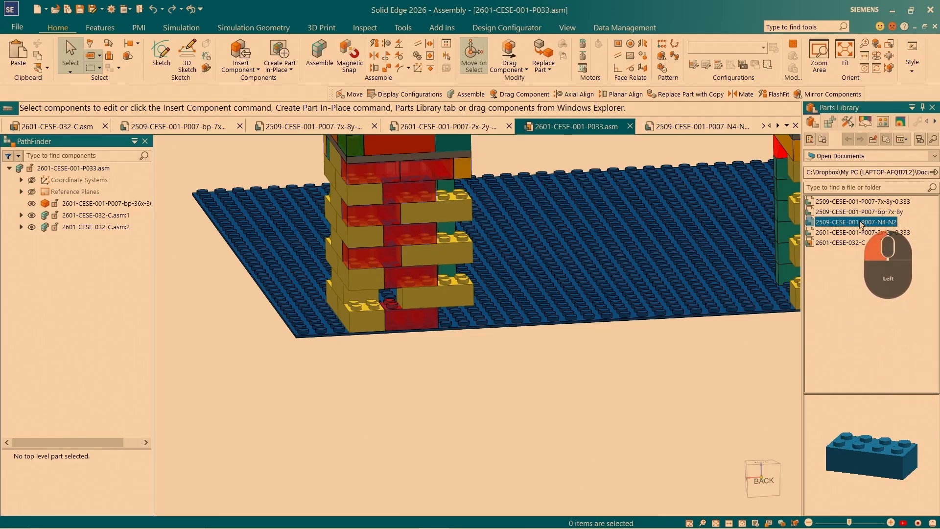
Insert the 2509-CESE-001-P007-N4-N2 brick and align one of its corner studs with a baseplate stud beside the red brick using FlashFit.
scroll(495, 329, "down", 6)
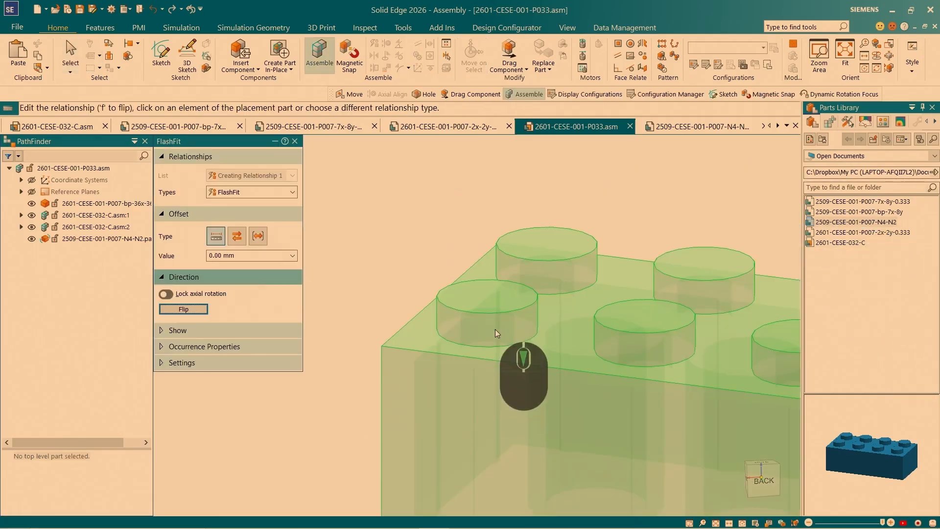
left_click(496, 329)
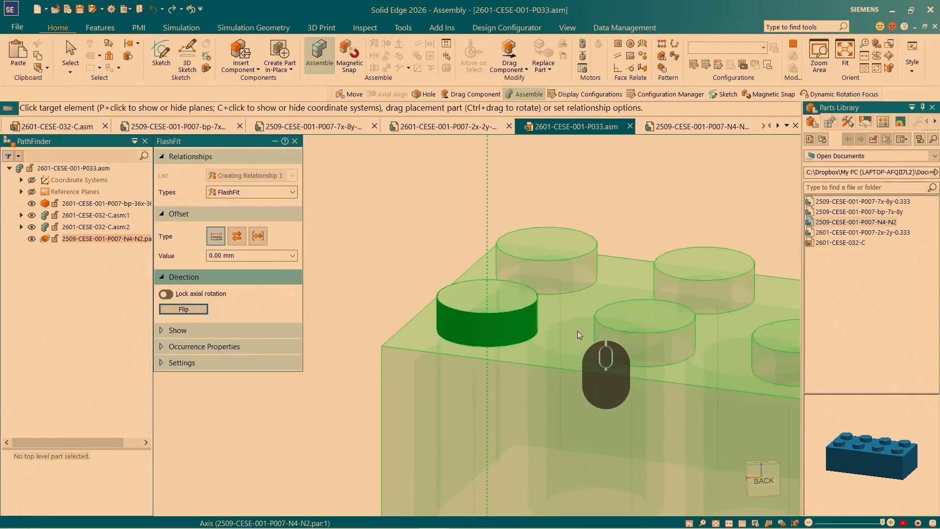
scroll(578, 331, "up", 5)
scroll(578, 331, "up", 8)
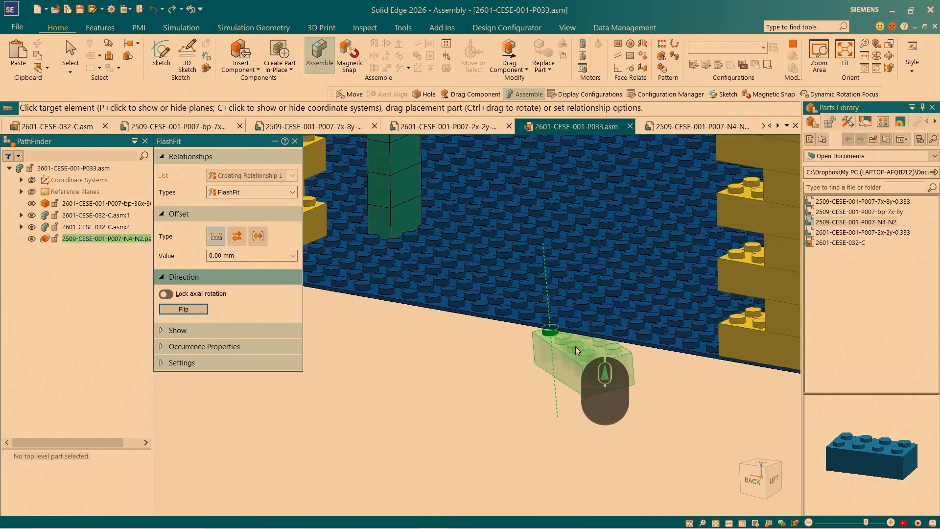
scroll(339, 282, "down", 5)
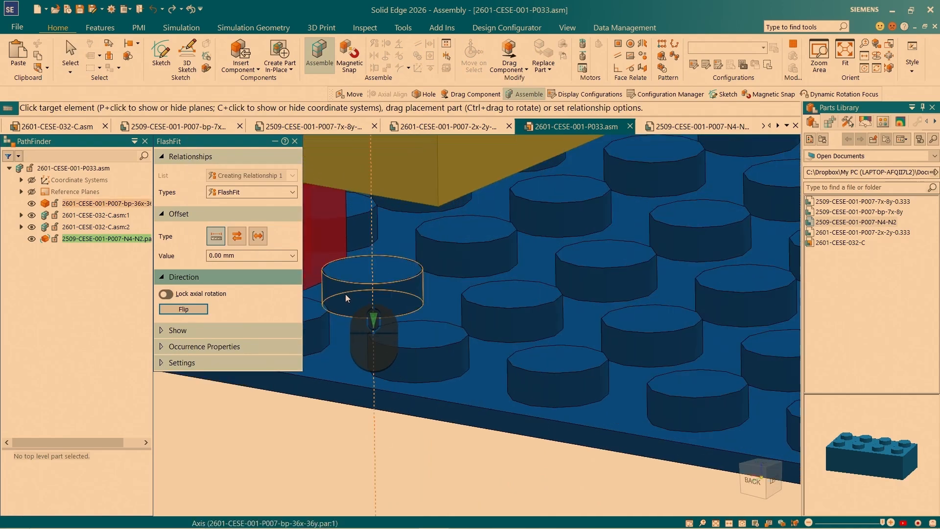
left_click(345, 294)
Align a second stud of the first brick with the matching baseplate stud to fix its orientation.
left_click(480, 395)
scroll(480, 395, "up", 5)
scroll(466, 210, "down", 5)
left_click(466, 209)
scroll(506, 339, "up", 6)
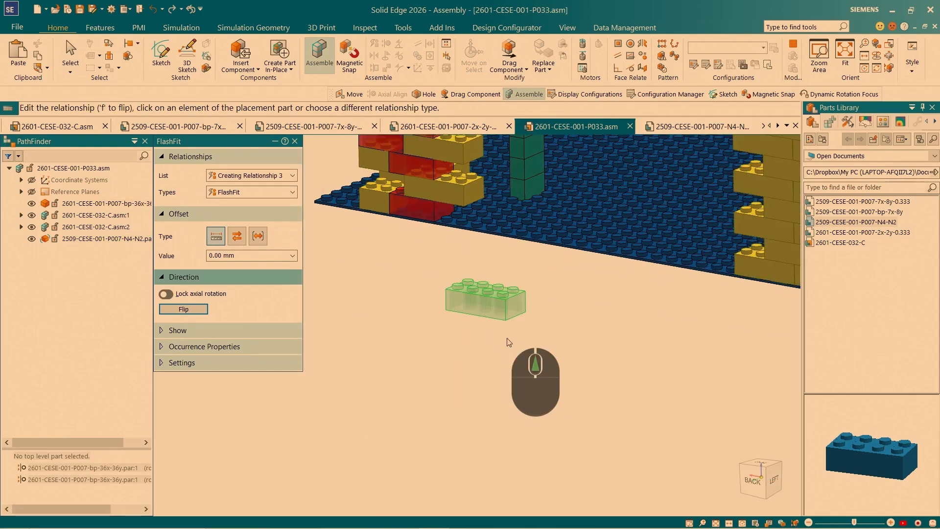
Seat the first brick on the baseplate by mating its bottom face to the plate's top plane.
scroll(526, 275, "down", 6)
right_click(534, 278)
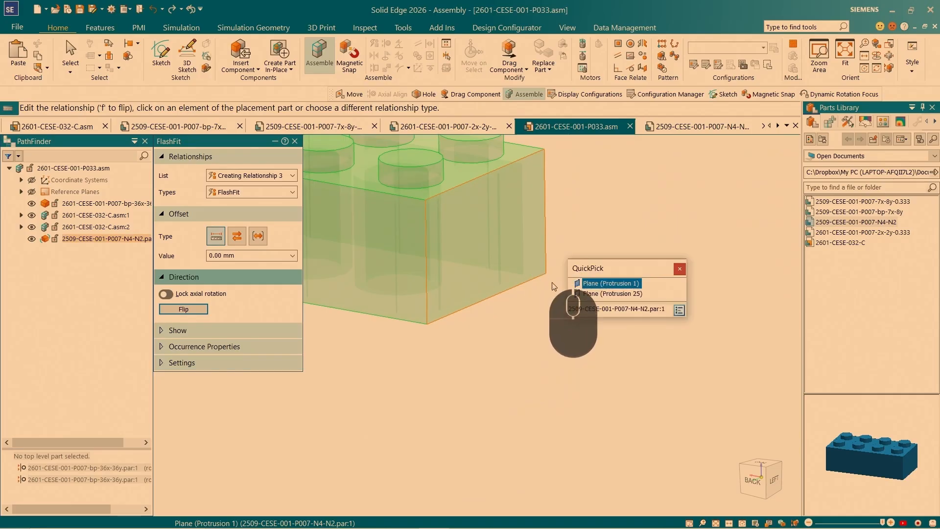
scroll(597, 335, "up", 6)
scroll(532, 250, "down", 3)
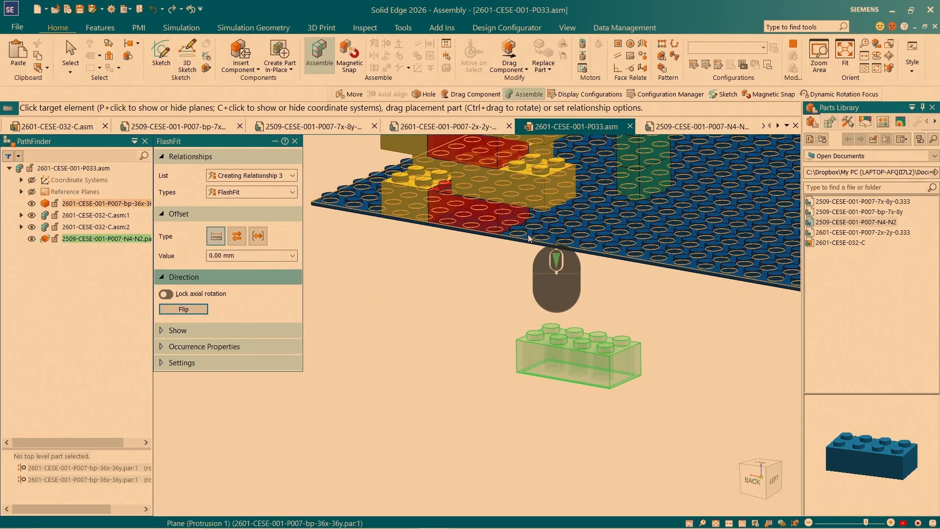
left_click(529, 232)
scroll(559, 343, "up", 5)
scroll(580, 320, "down", 2)
scroll(581, 321, "down", 8)
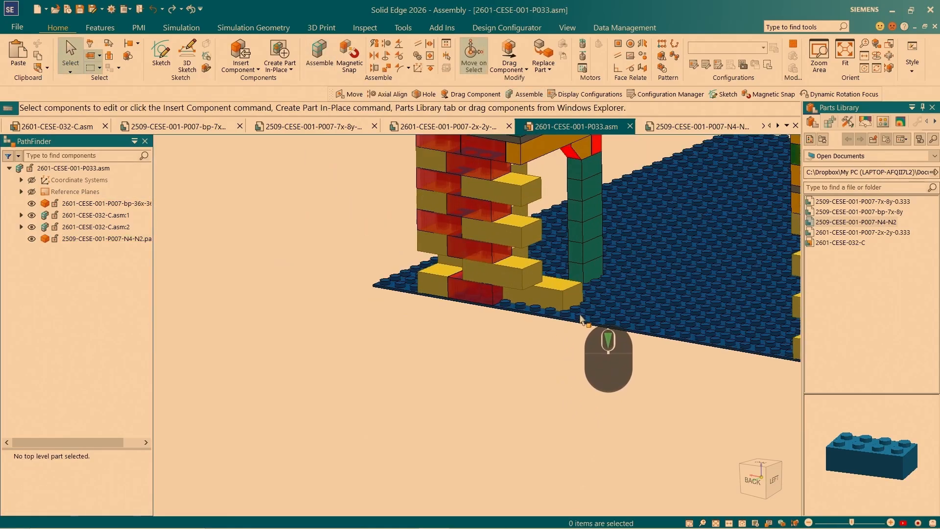
Insert a second 2509-CESE-001-P007-N4-N2 brick near the opposite tower and align one of its studs with a baseplate stud.
mouse_move(581, 321)
middle_mouse_down()
mouse_move(590, 309)
mouse_move(580, 337)
mouse_move(585, 328)
middle_mouse_up()
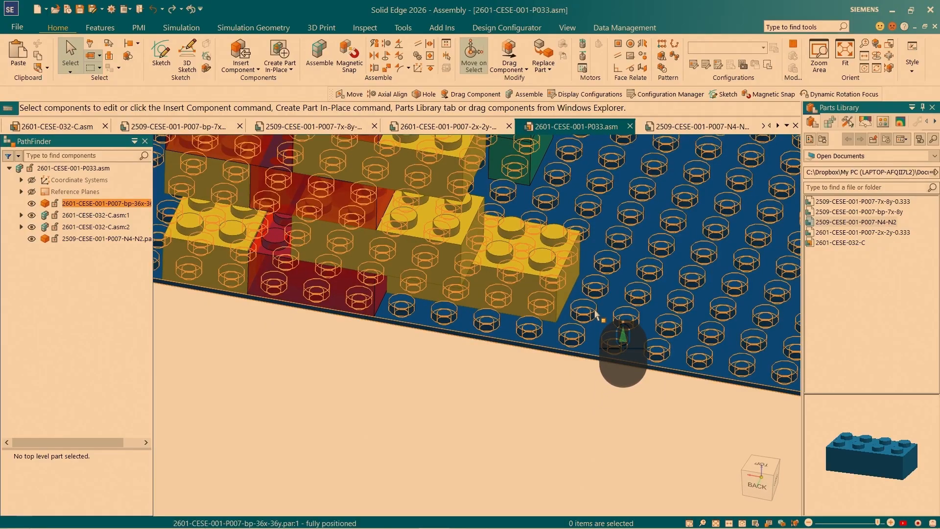
scroll(573, 360, "up", 5)
middle_click_drag(554, 381, 543, 363)
scroll(598, 311, "down", 6)
middle_click_drag(602, 318, 631, 310)
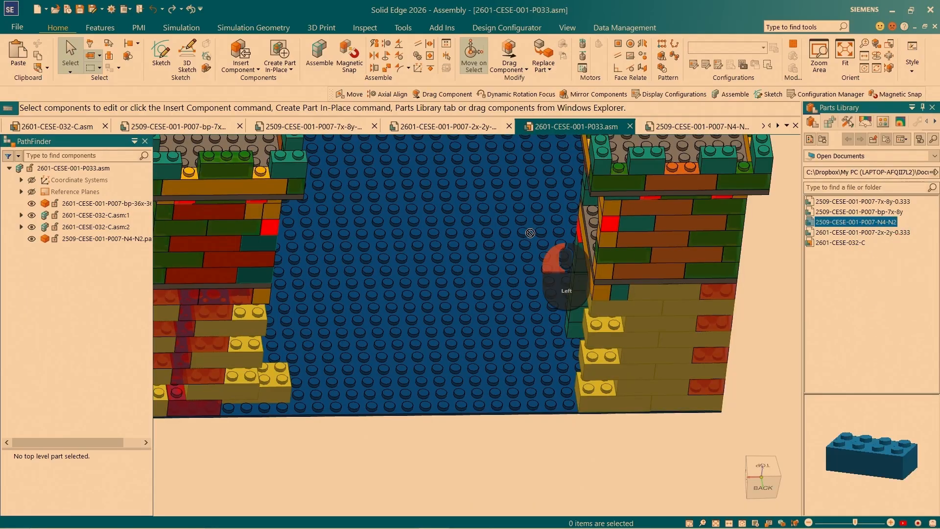
left_click_drag(516, 261, 528, 268)
scroll(542, 265, "down", 8)
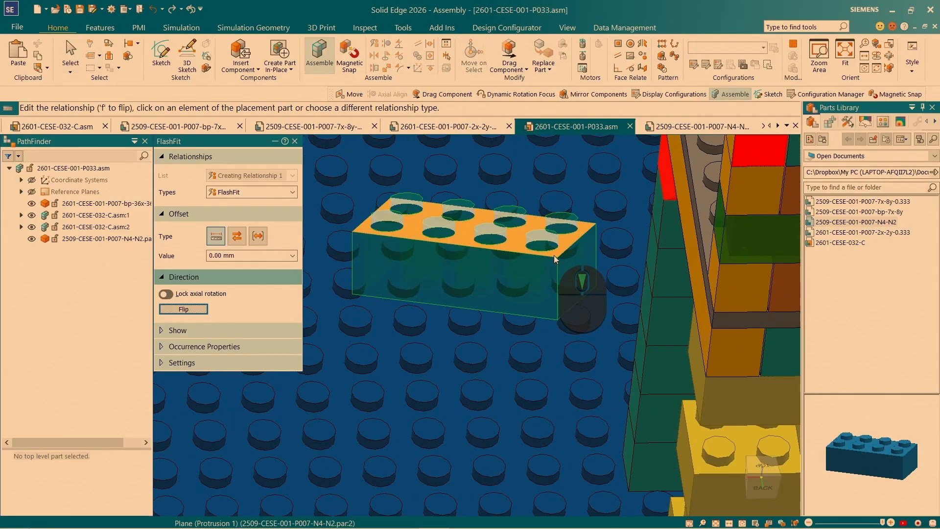
left_click(536, 225)
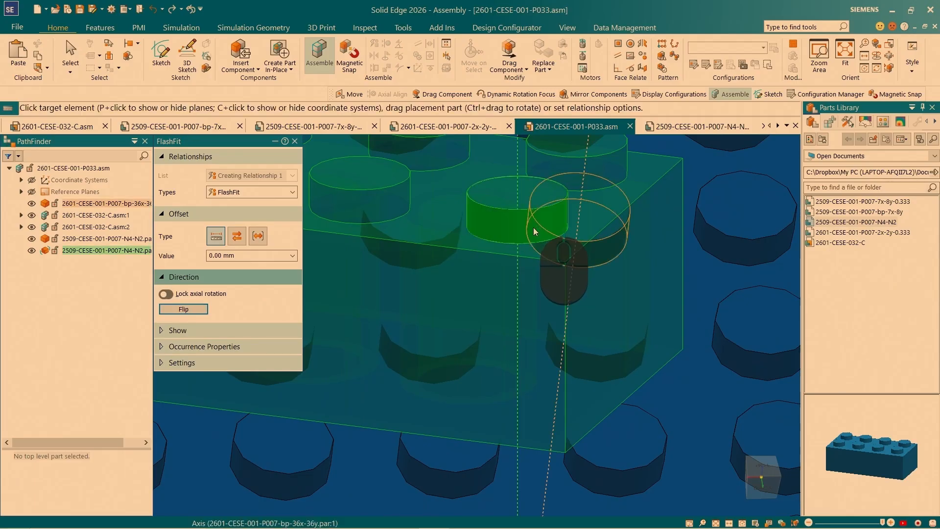
scroll(509, 222, "down", 10)
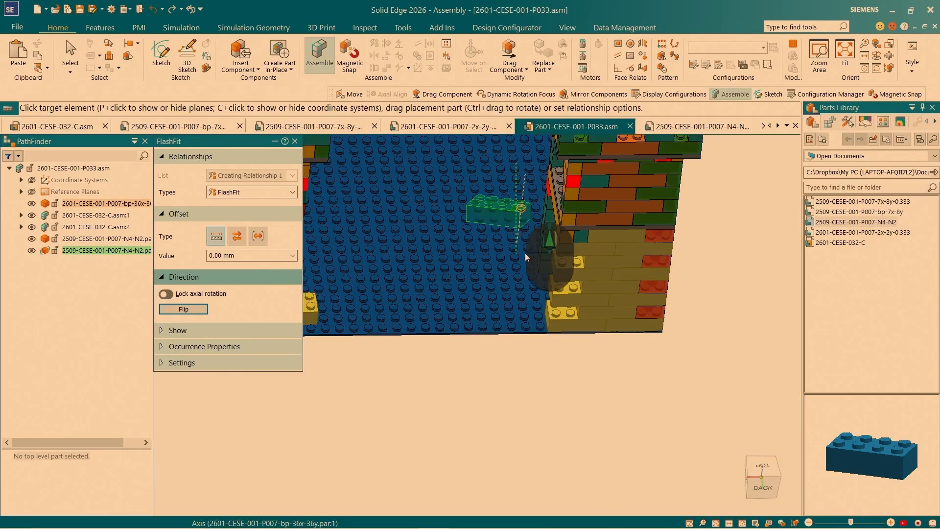
scroll(539, 322, "up", 3)
scroll(539, 322, "up", 3)
left_click(550, 335)
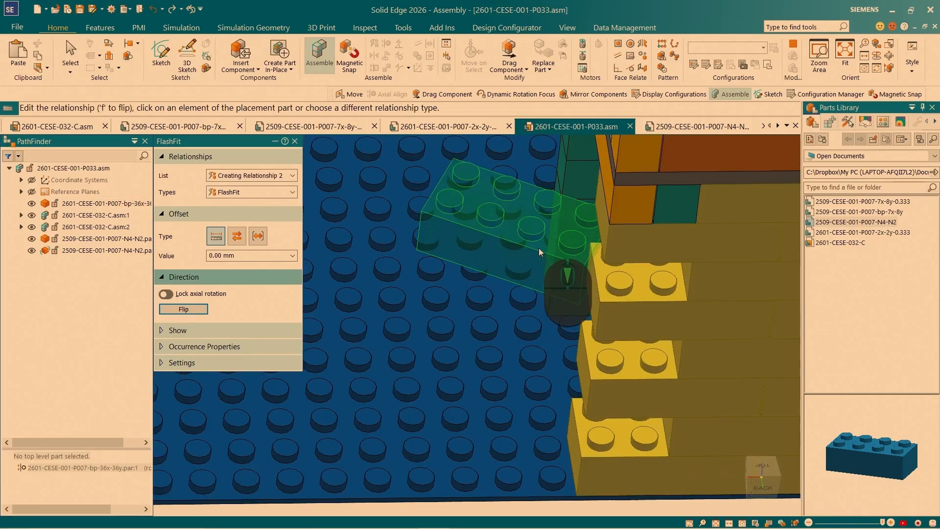
Align another stud of the second brick with a baseplate stud to fix its orientation.
left_click_drag(539, 238, 514, 453)
left_click(537, 312)
scroll(559, 265, "down", 5)
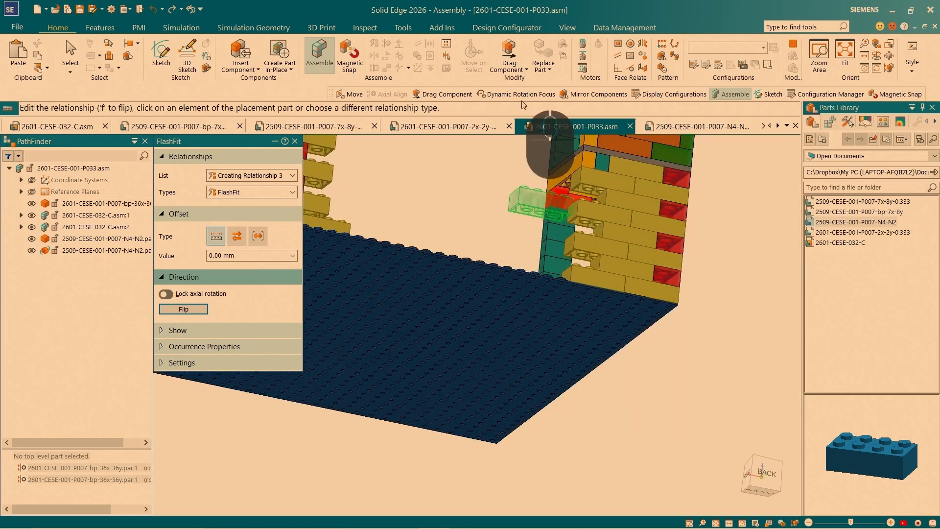
Align the second brick's bottom face with the underside of the 2509-CESE-001-P007-7x-1y brick in the tower, using a 0.00 mm offset.
scroll(539, 221, "down", 10)
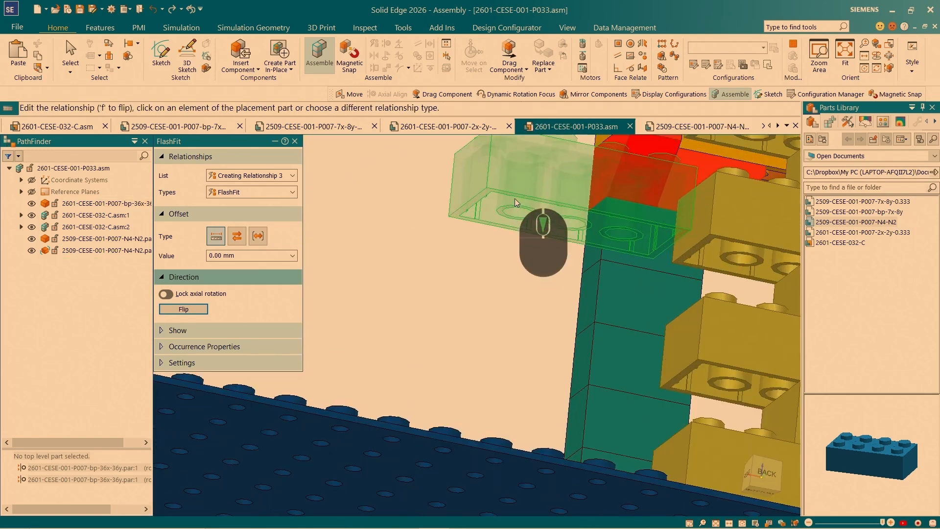
scroll(607, 240, "down", 8)
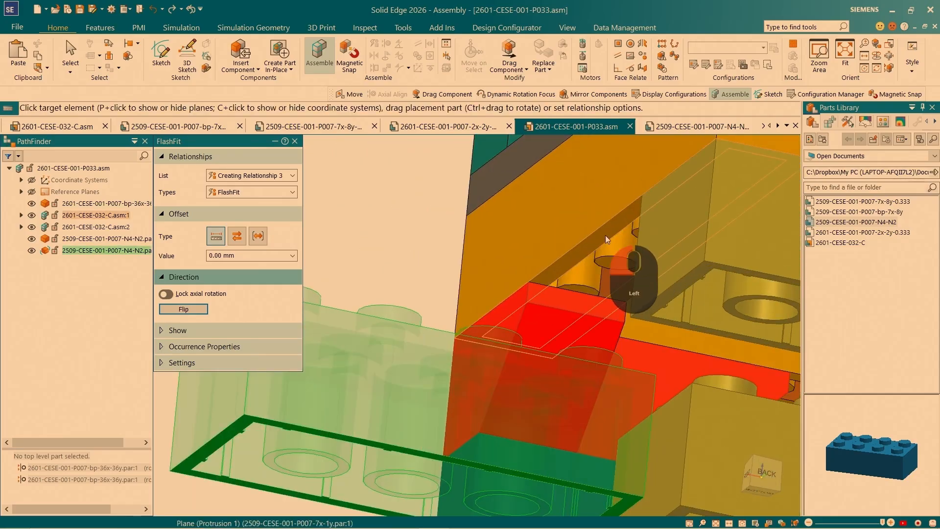
left_click(606, 236)
scroll(606, 236, "up", 10)
middle_click_drag(529, 318, 494, 294)
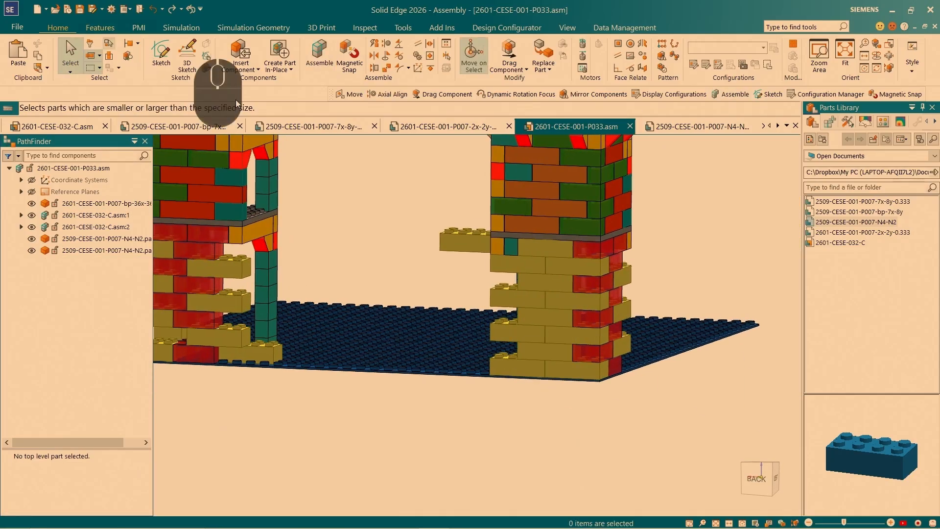
Examine the placement of the second brick relative to both towers and the baseplate.
middle_click_drag(471, 215, 679, 316)
middle_click_drag(650, 285, 493, 331)
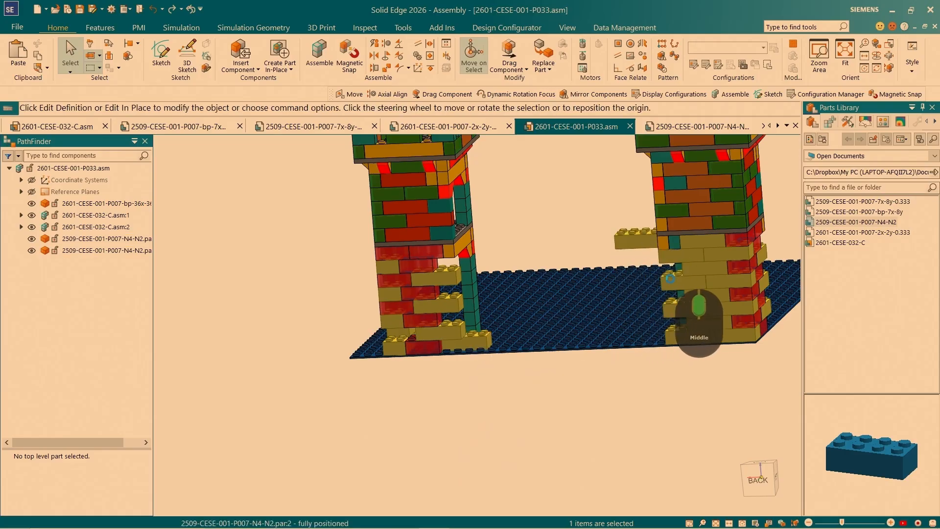
scroll(670, 278, "down", 5)
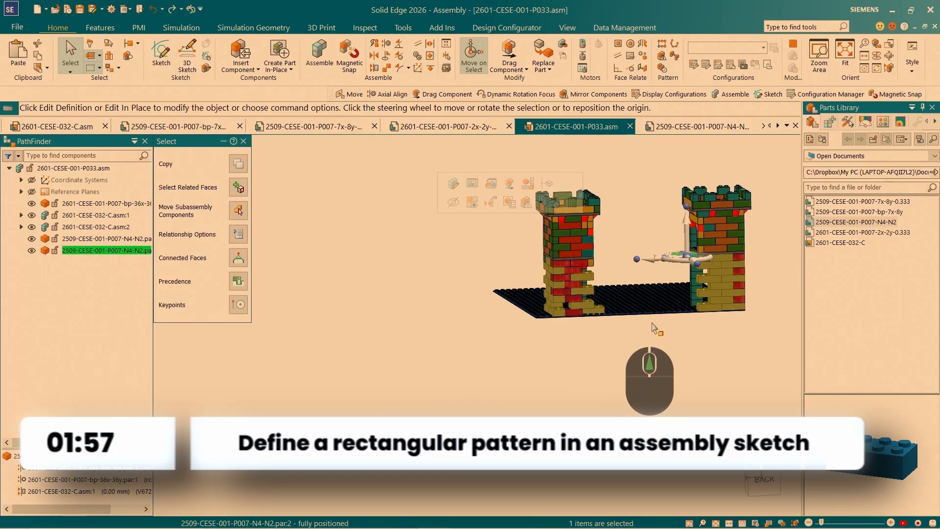
scroll(653, 300, "up", 3)
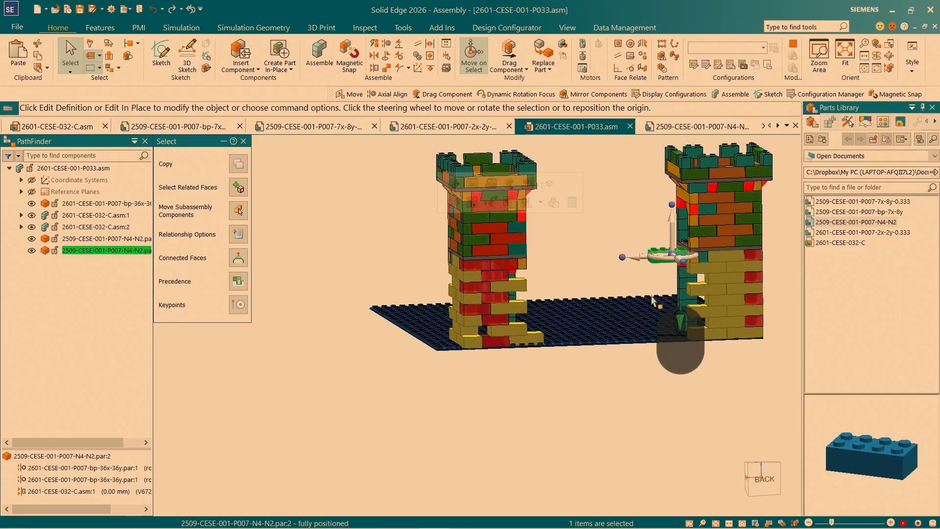
scroll(653, 300, "down", 2)
middle_click_drag(652, 300, 451, 463)
left_click(451, 463)
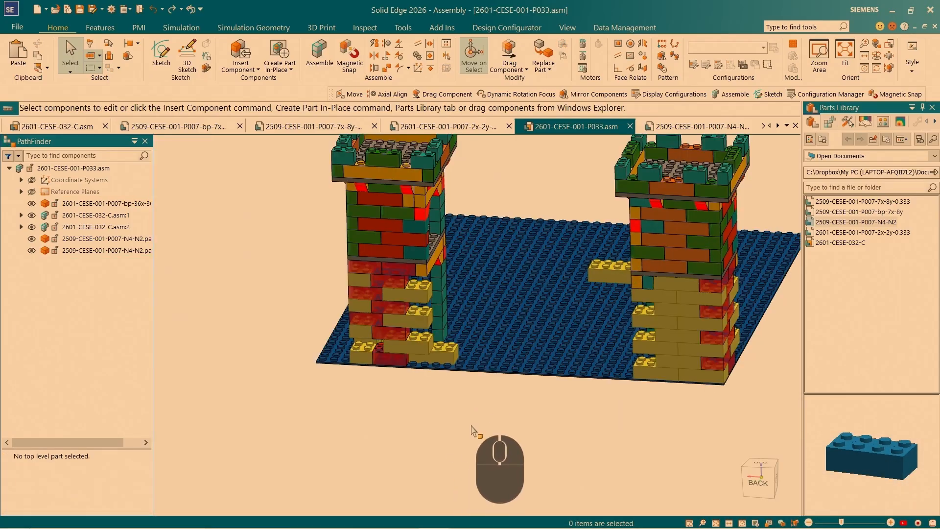
Start an assembly sketch on a plane coincident with the outer long face of the first brick on the baseplate.
scroll(408, 354, "up", 5)
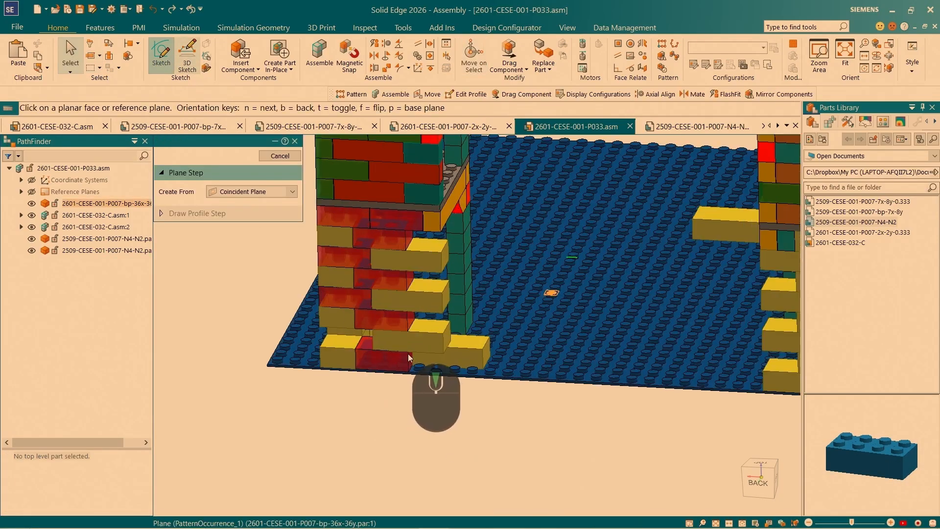
scroll(491, 354, "up", 1)
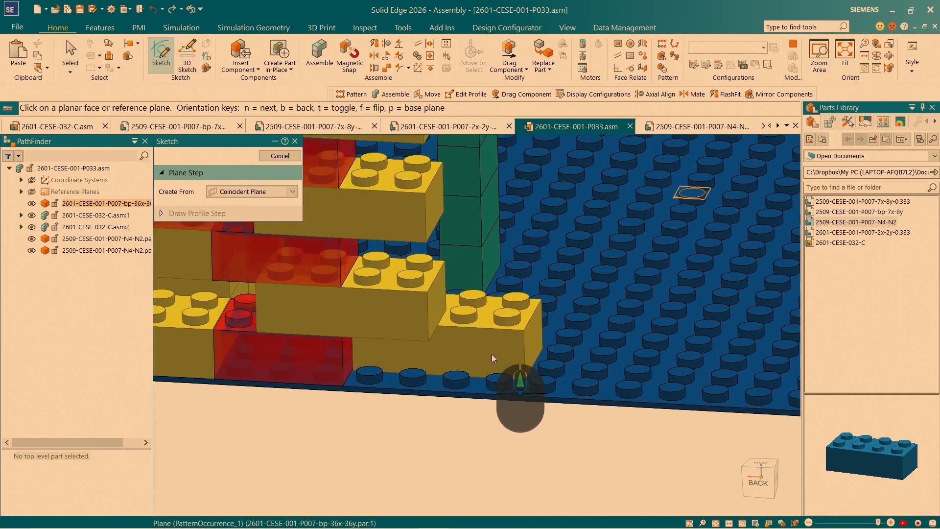
left_click(479, 350)
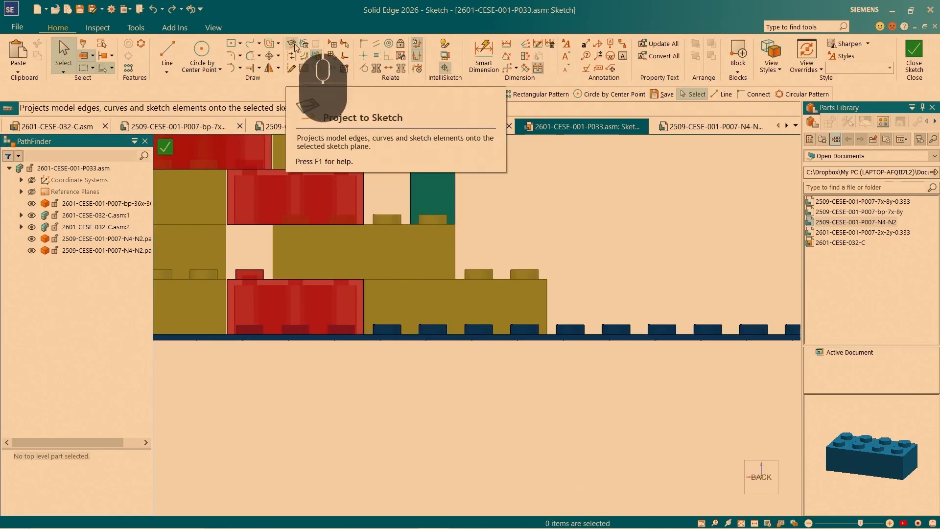
Project the long front faces of both placed bricks, the one on the baseplate and the raised one, into the sketch.
left_click(291, 43)
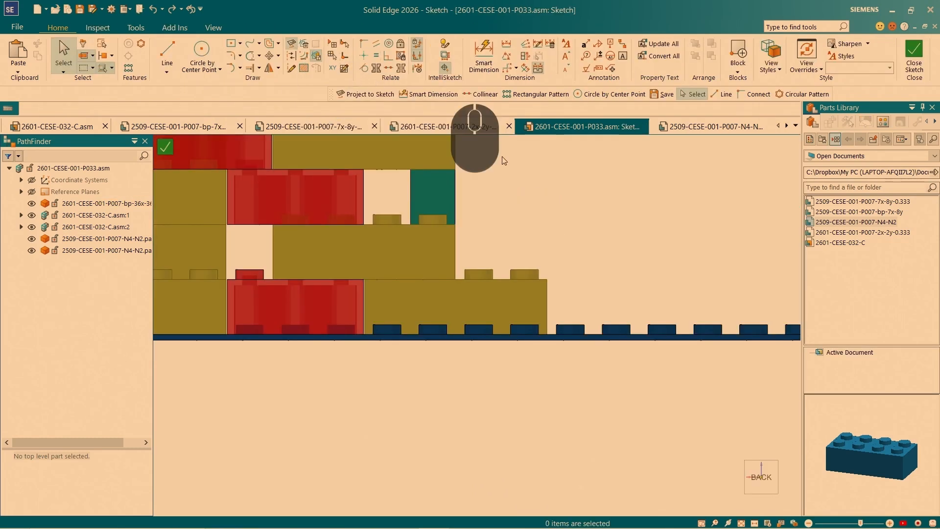
left_click(497, 296)
scroll(465, 293, "up", 2)
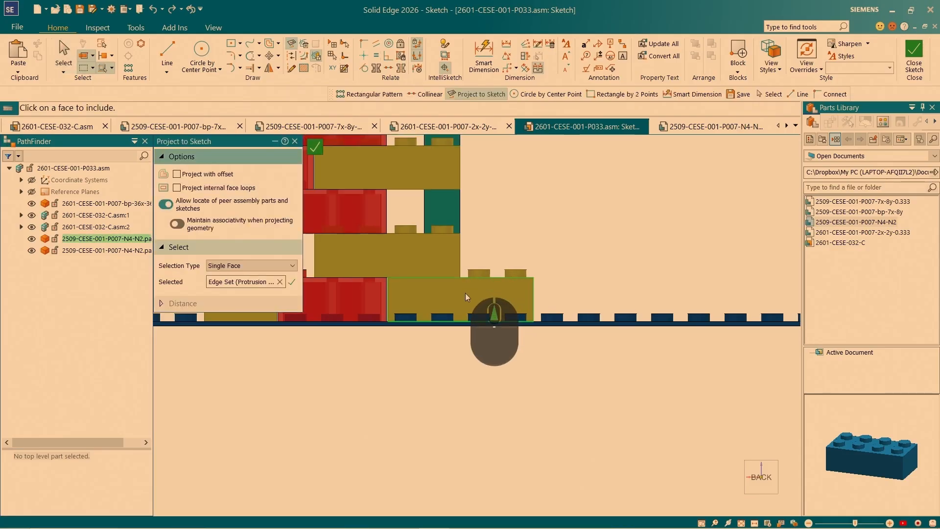
scroll(471, 320, "up", 5)
scroll(615, 238, "down", 4)
left_click(615, 239)
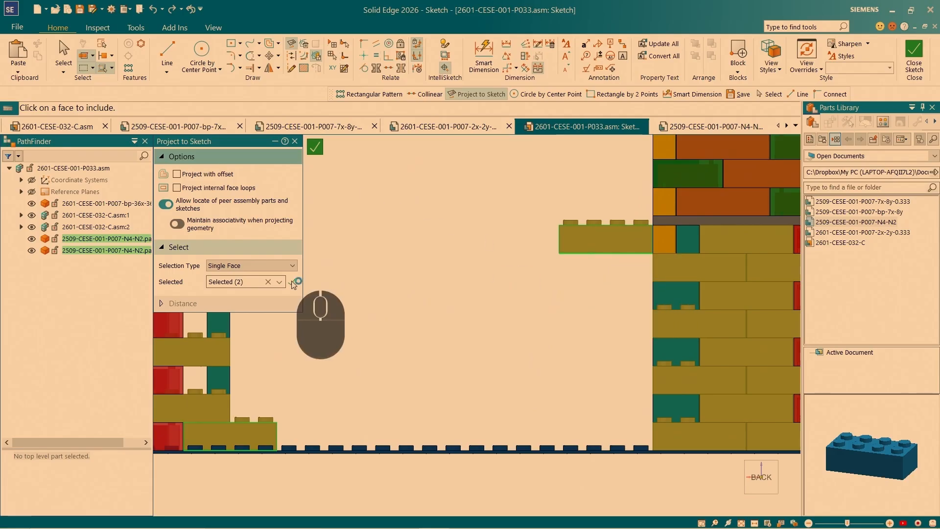
left_click(296, 142)
key("ctrl+4")
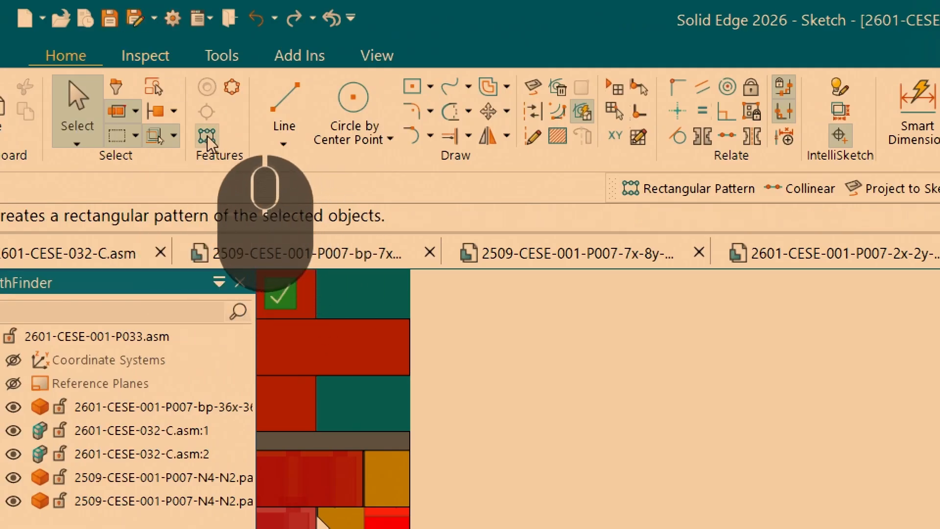
Start a sketch rectangular pattern and accept the projected outline of the baseplate brick as the chain of elements to pattern.
left_click(208, 138)
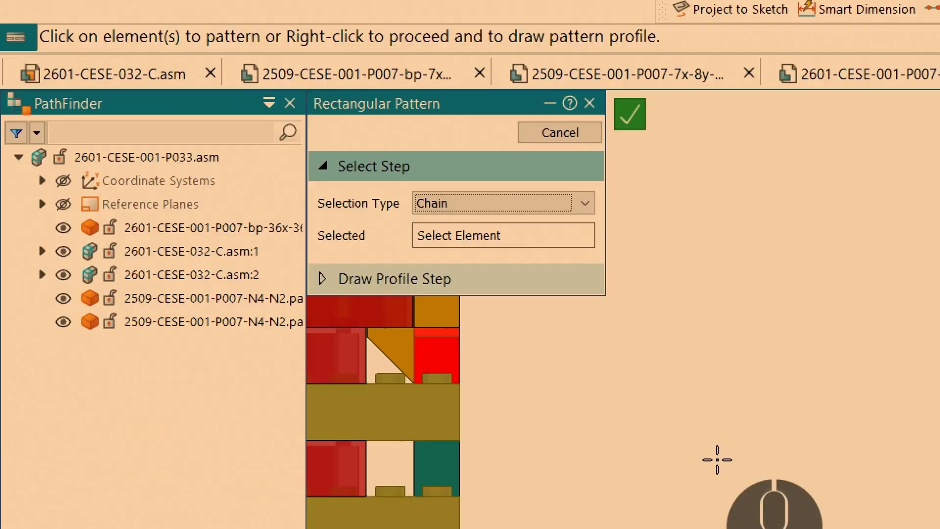
scroll(517, 383, "down", 2)
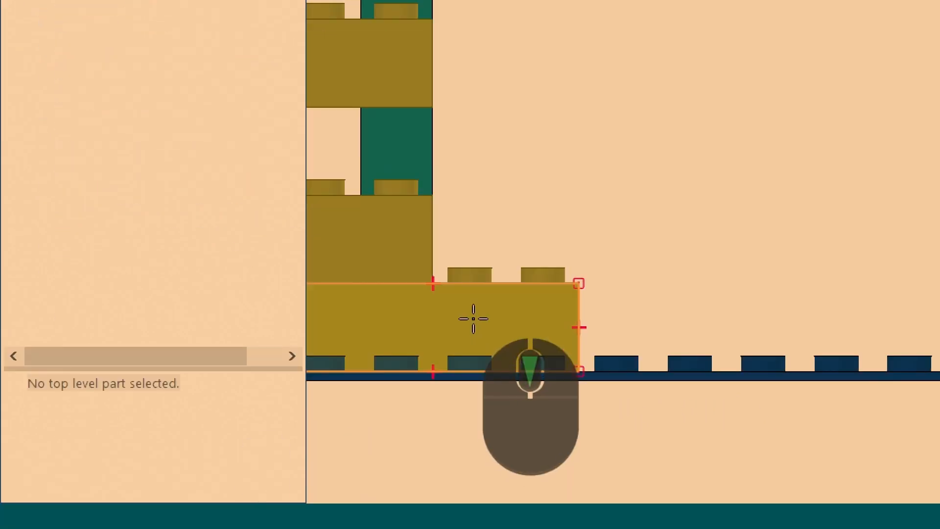
scroll(474, 319, "down", 2)
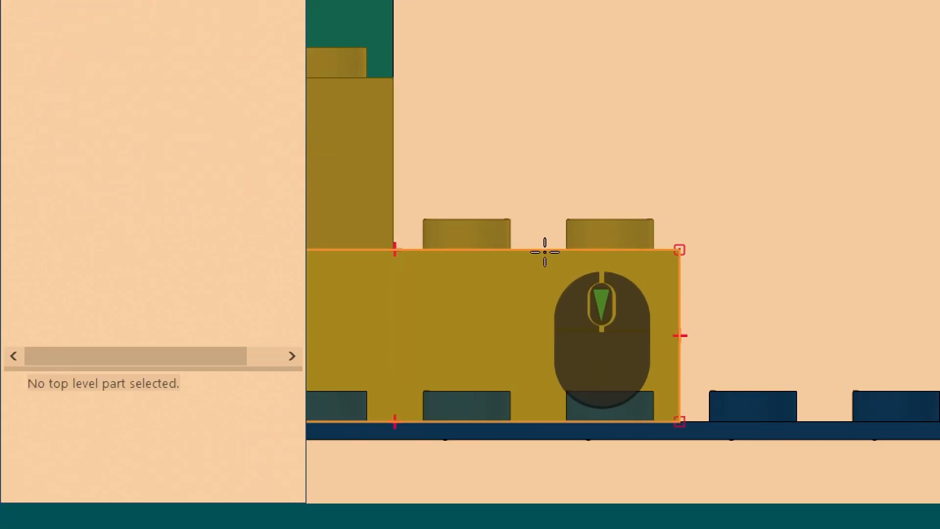
scroll(668, 256, "up", 5)
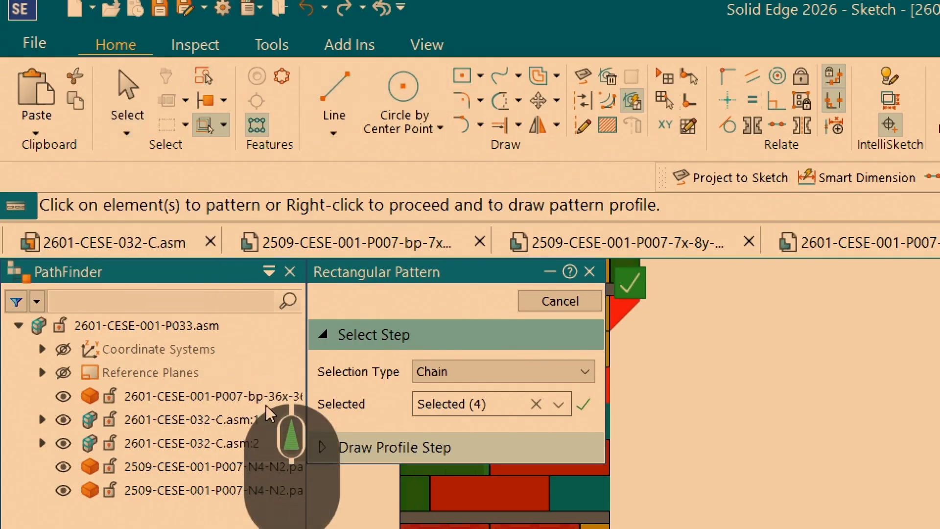
left_click(584, 404)
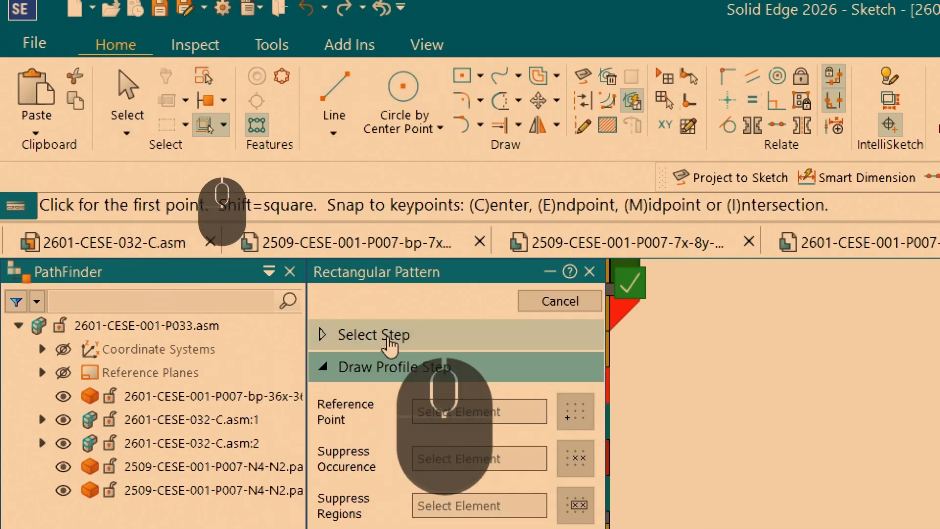
Set the rectangular pattern's number of occurrences in the X direction to 5.
scroll(411, 383, "up", 1)
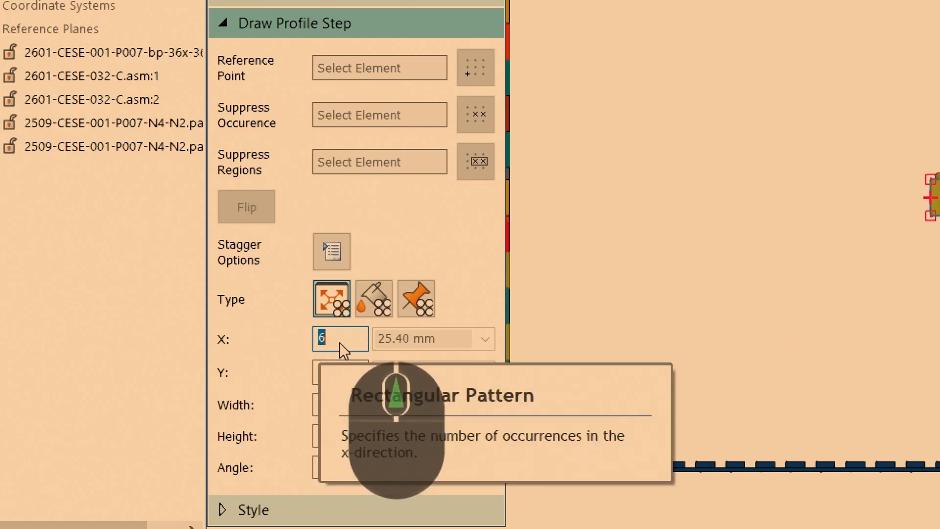
scroll(657, 282, "down", 3)
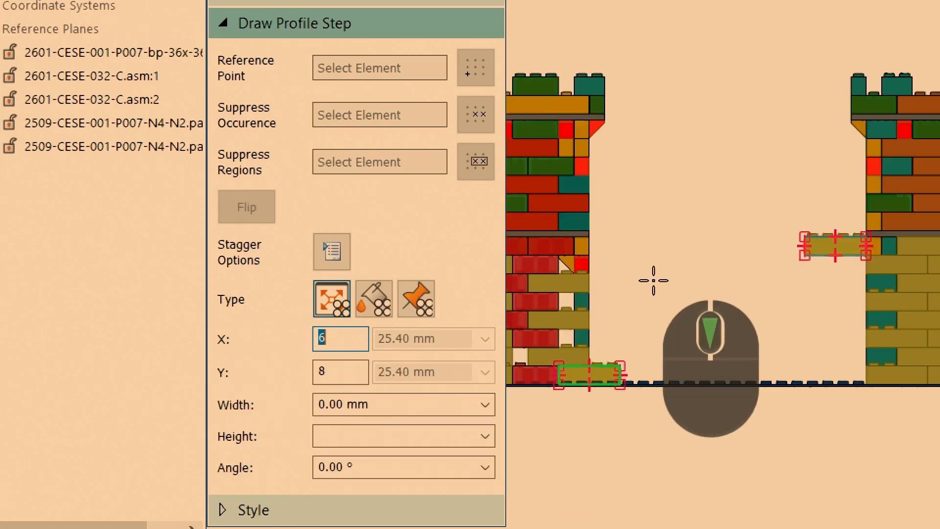
double_click(324, 345)
type("5")
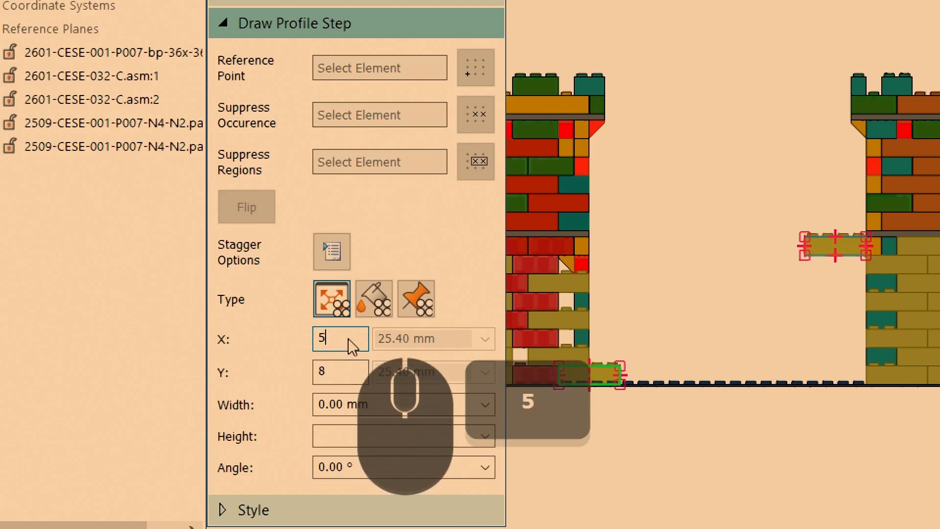
key("Tab")
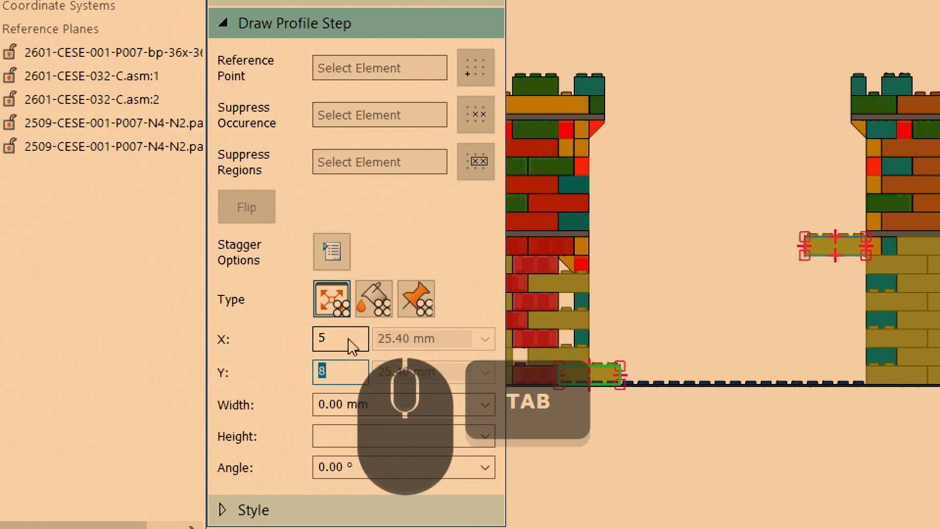
scroll(397, 211, "up", 5)
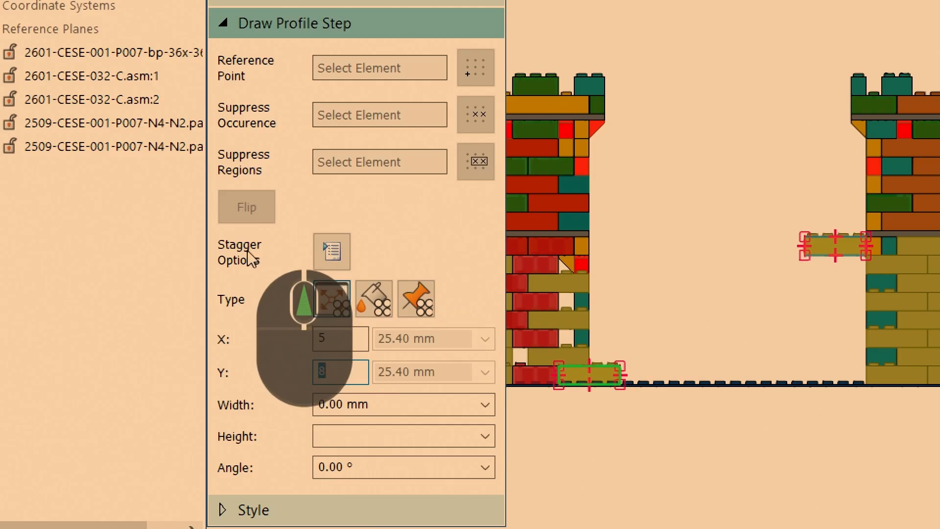
Stagger the rectangular pattern by row with a 1/2 offset and the last column included.
left_click(339, 258)
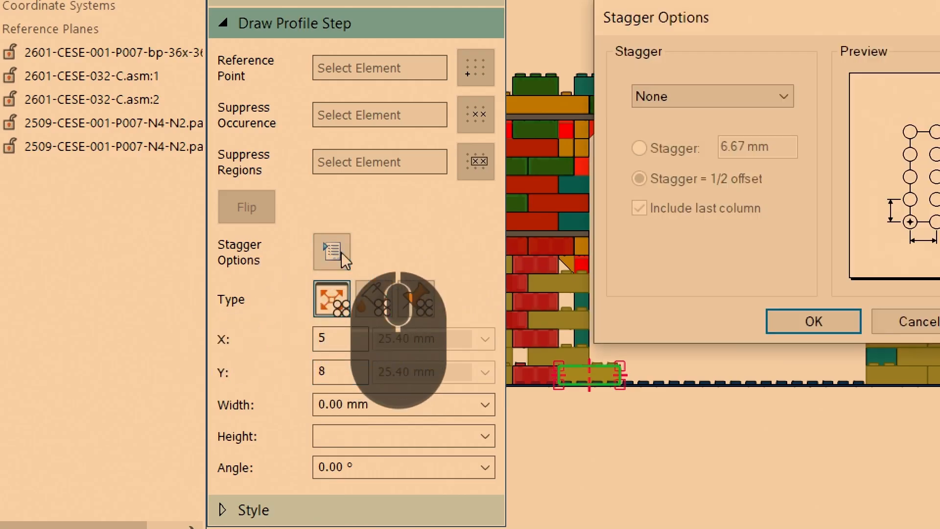
left_click(720, 98)
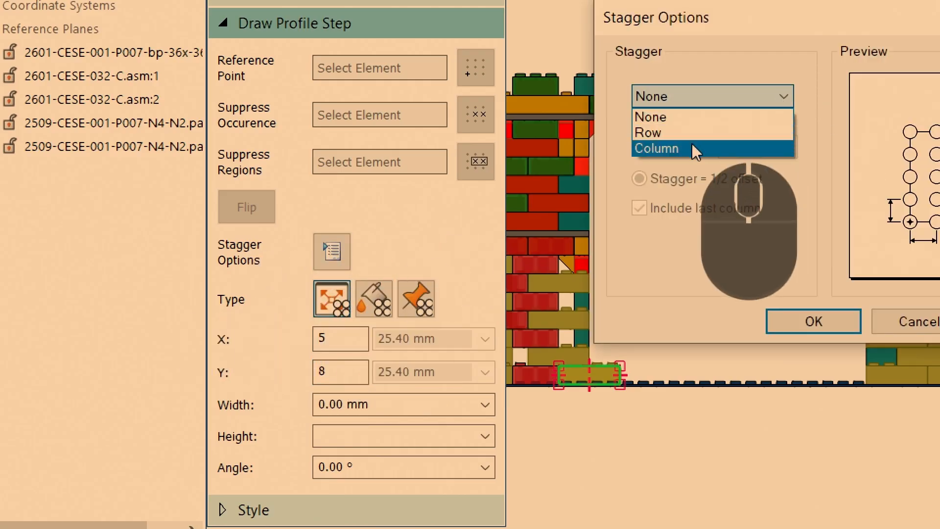
left_click(676, 132)
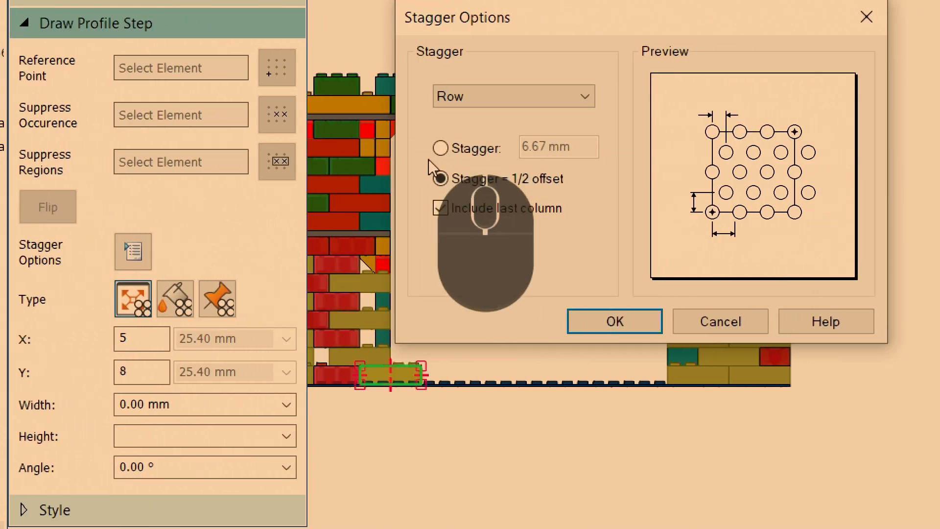
left_click(590, 95)
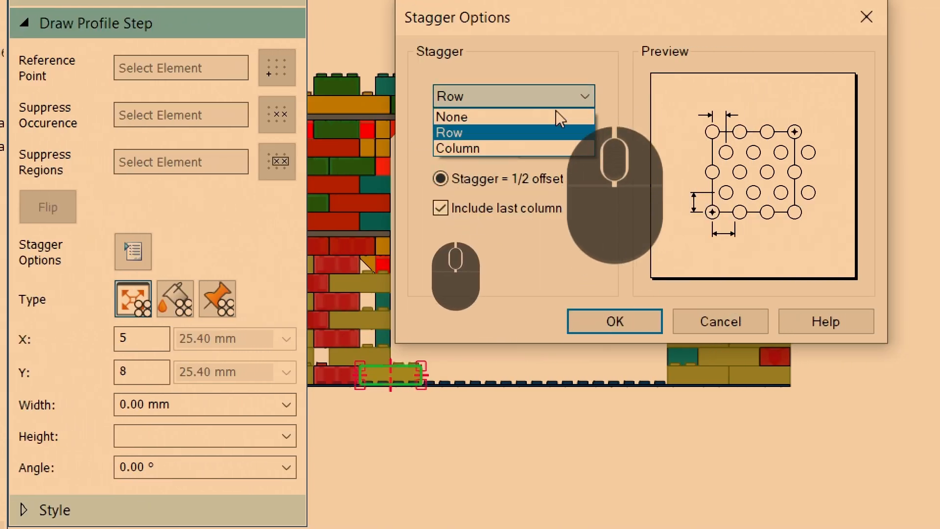
left_click(560, 118)
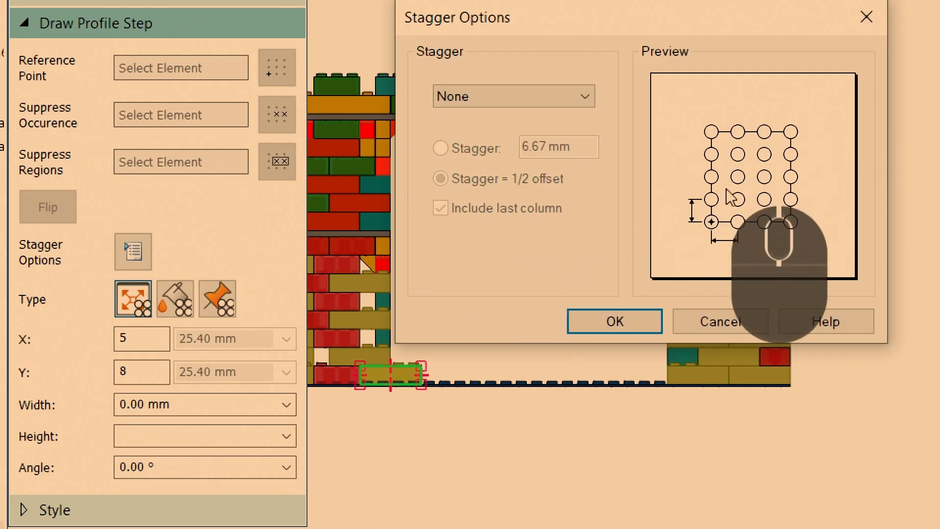
left_click(586, 96)
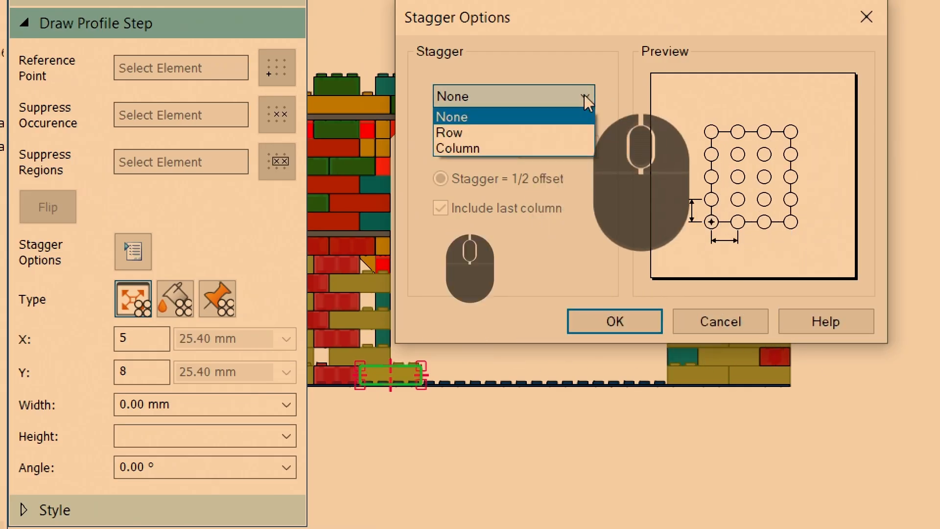
left_click(560, 133)
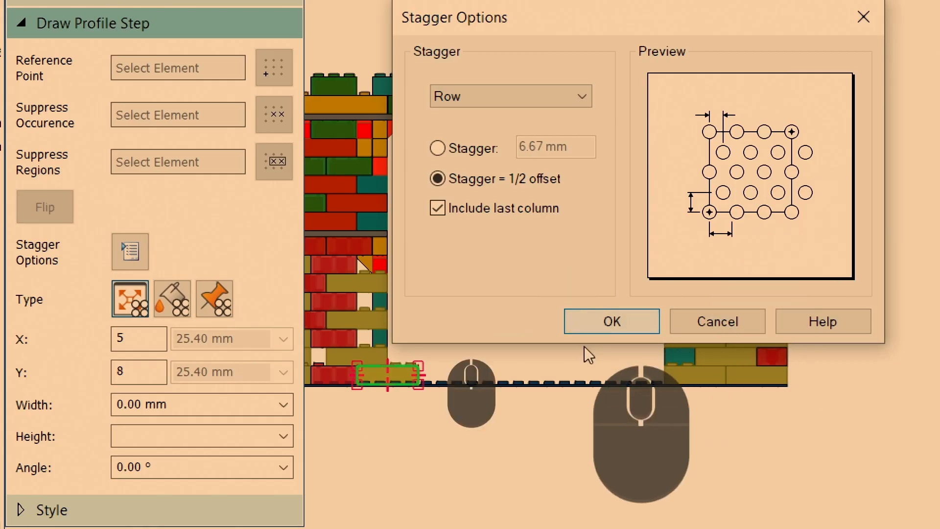
left_click(610, 321)
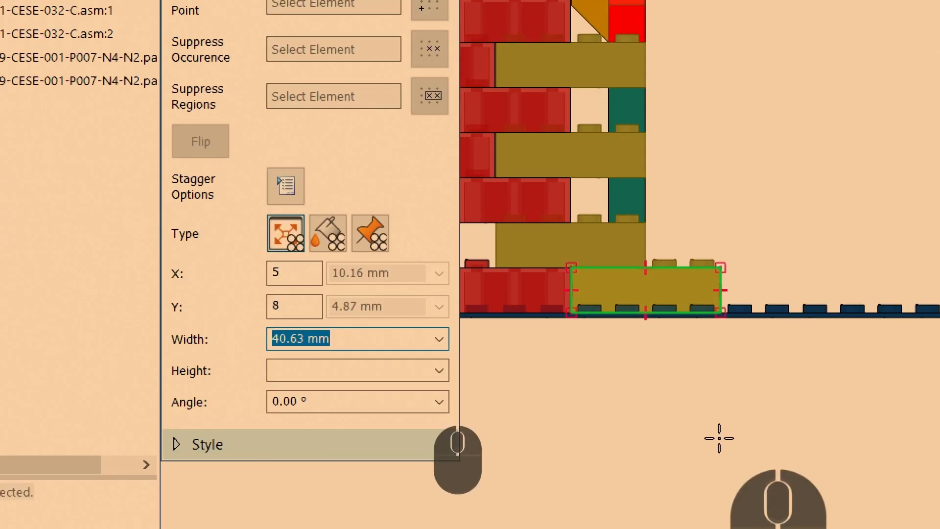
Draw the pattern profile from the lower-left corner of the baseplate brick's outline to the lower-left corner of the raised brick's outline.
scroll(571, 413, "down", 3)
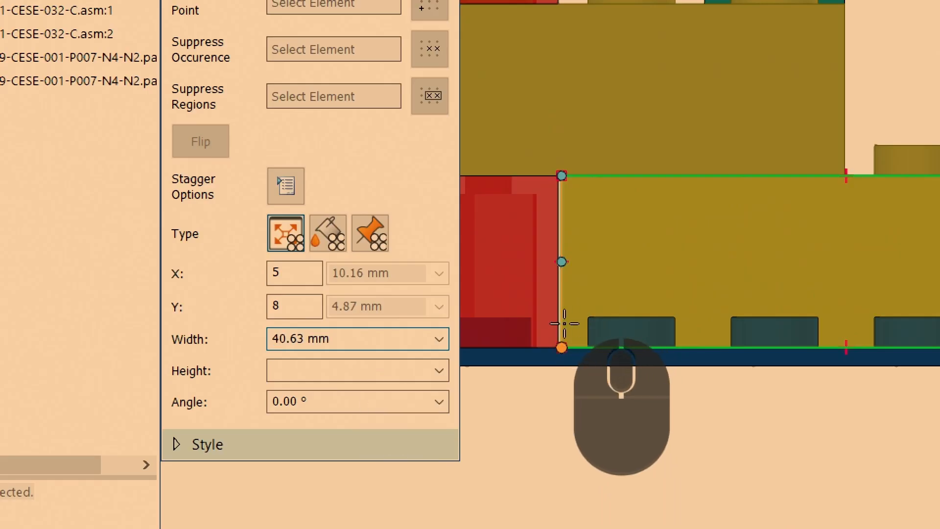
scroll(621, 270, "up", 7)
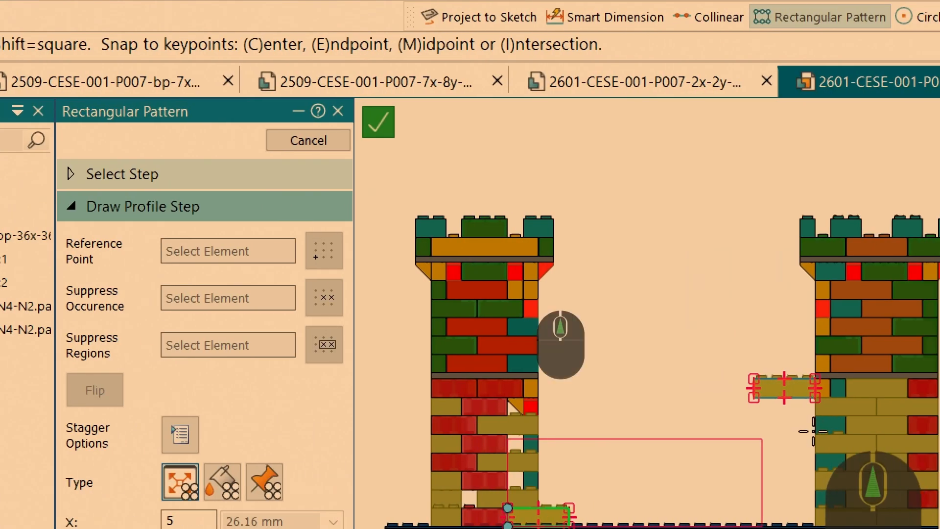
scroll(812, 429, "down", 5)
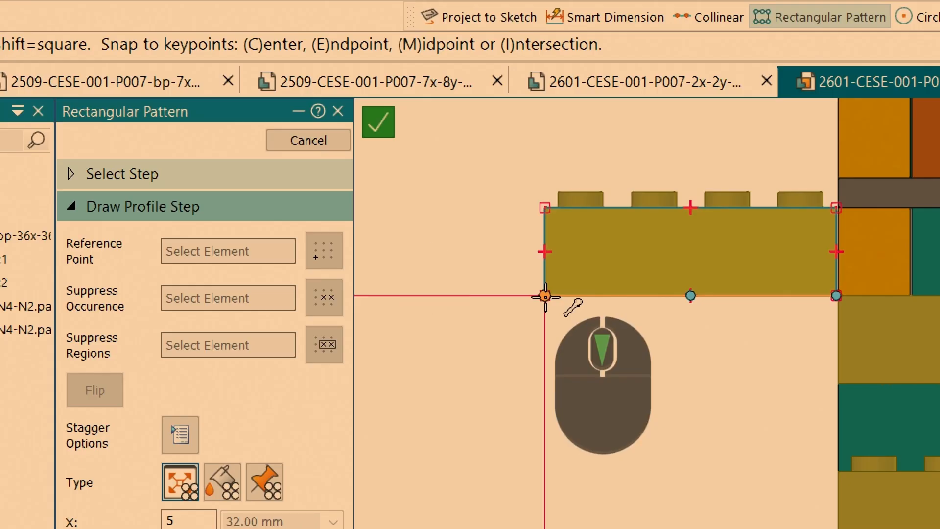
left_click(545, 296)
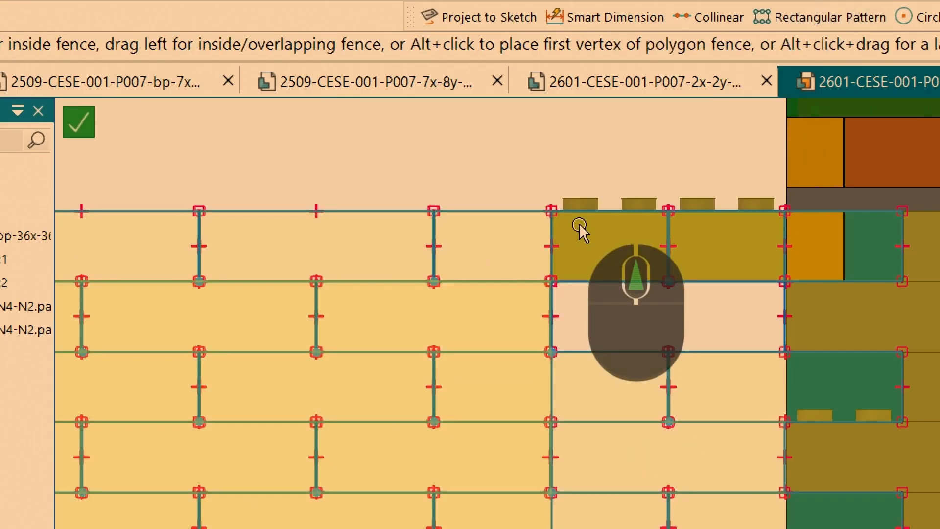
Check the staggered brick pattern between the towers, close the sketch and finish it.
scroll(579, 222, "up", 4)
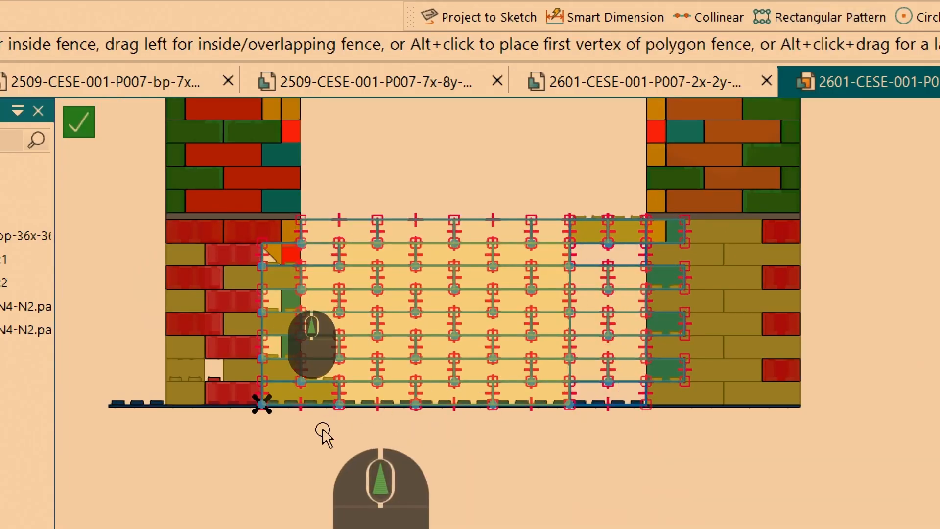
scroll(271, 386, "down", 3)
scroll(277, 398, "up", 3)
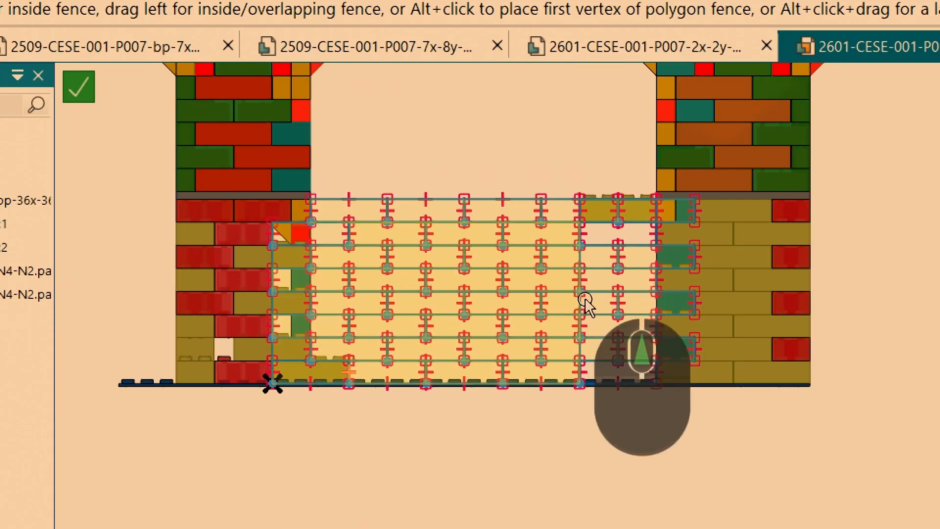
scroll(682, 249, "up", 4)
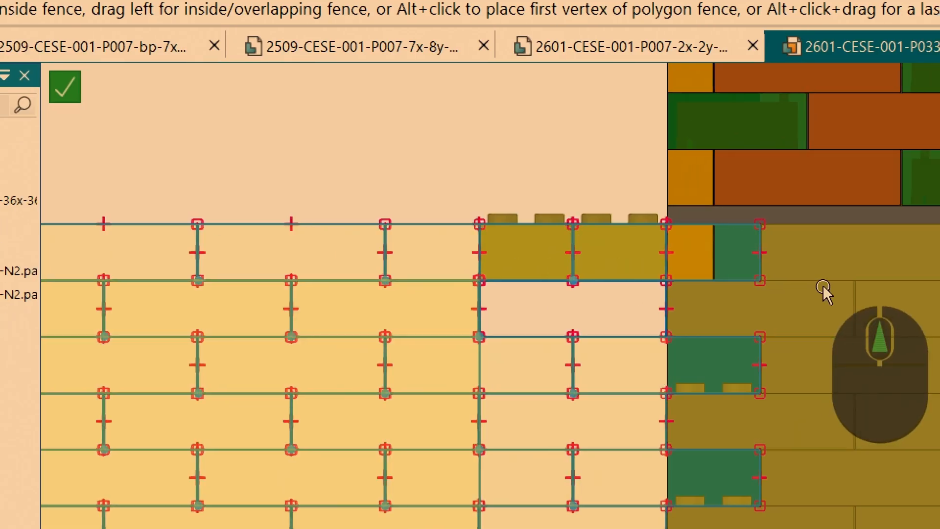
scroll(707, 291, "down", 4)
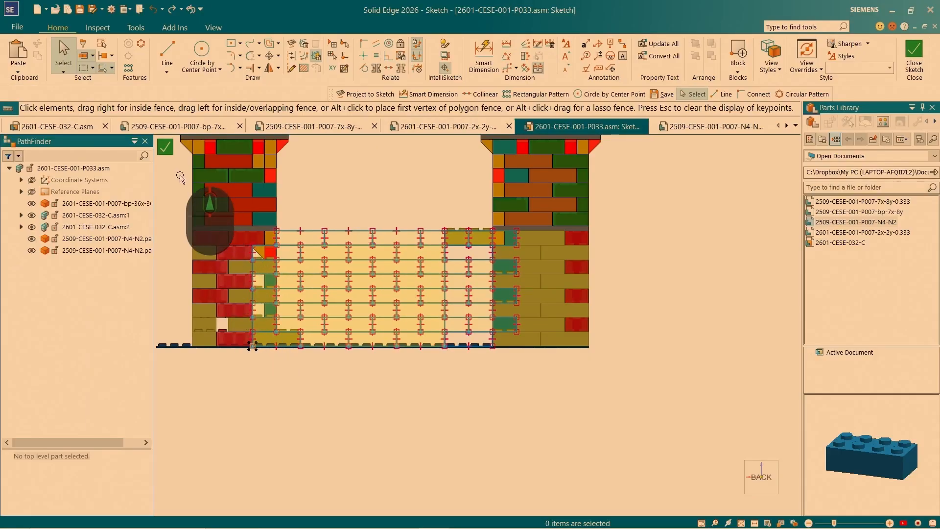
left_click(166, 148)
middle_click_drag(368, 307, 445, 357)
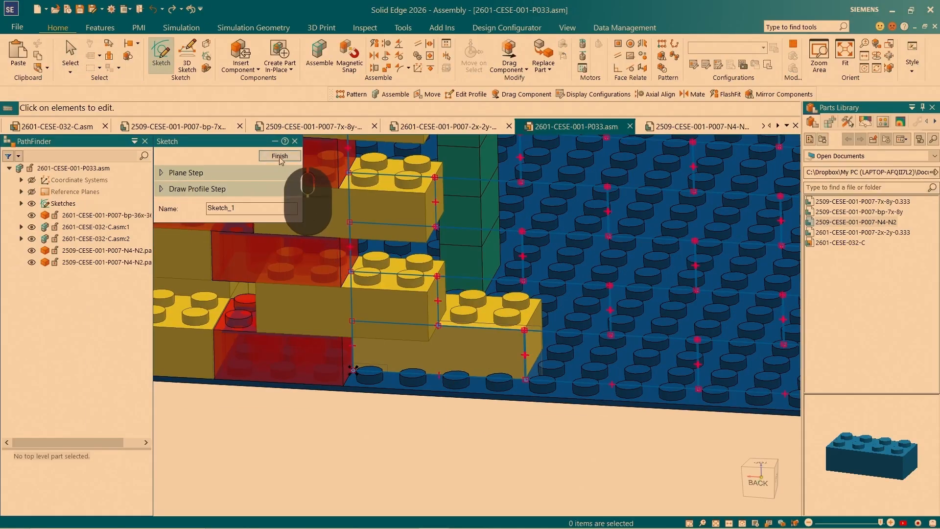
left_click(279, 156)
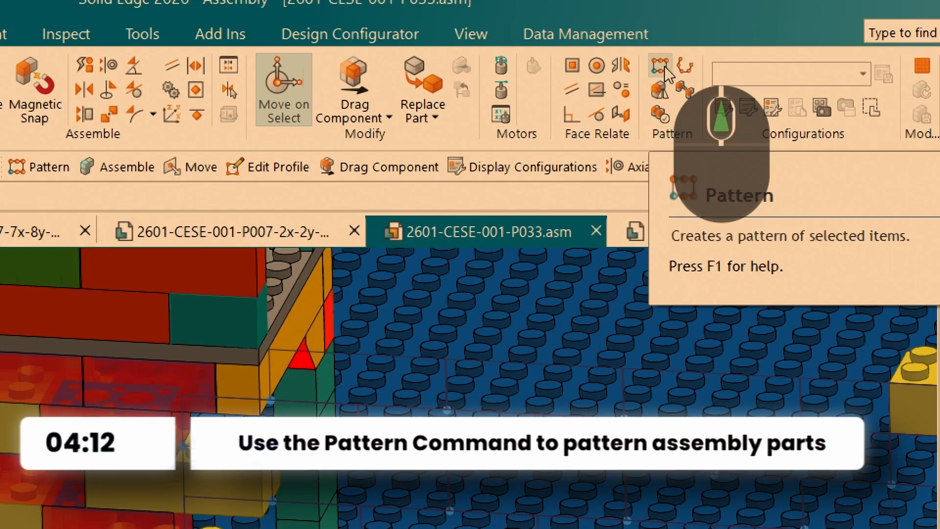
Begin an assembly pattern with the yellow brick on the baseplate between the towers as the item to repeat.
left_click(661, 66)
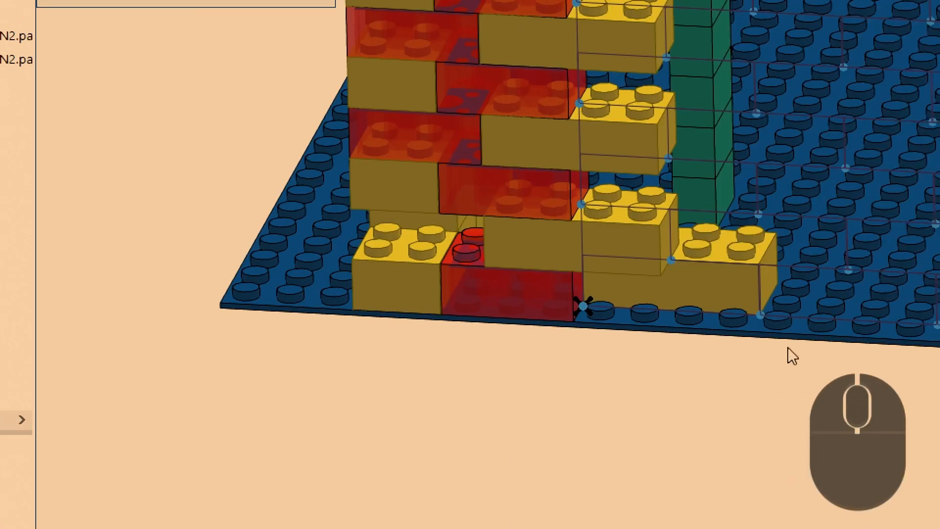
left_click(717, 289)
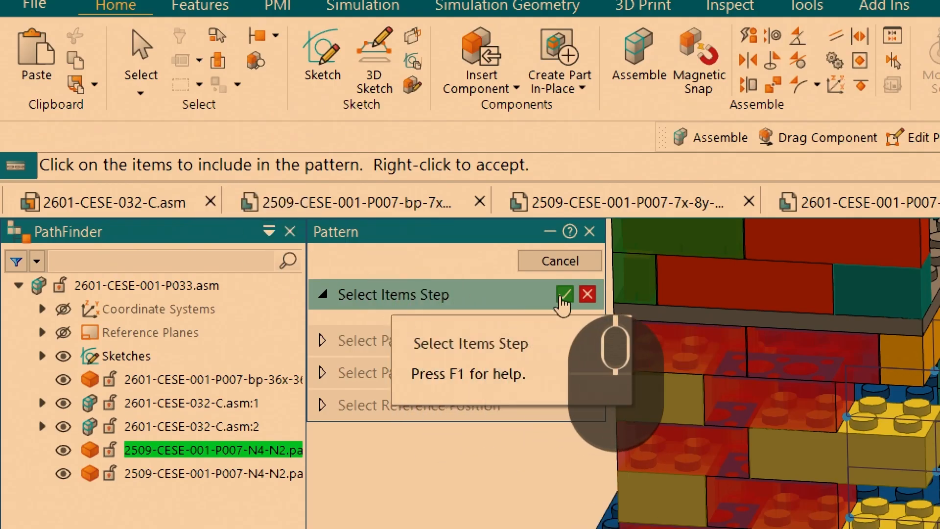
left_click(564, 295)
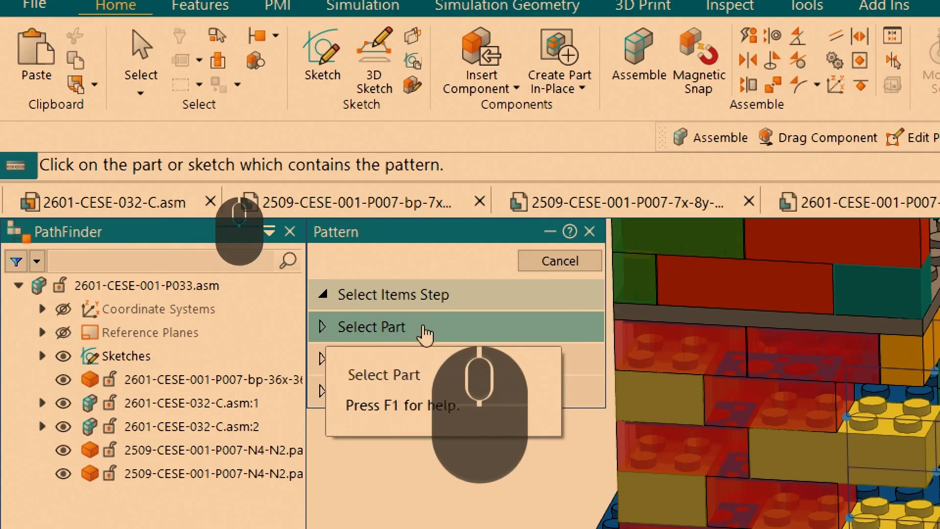
Pattern the brick along the staggered rectangular pattern in Sketch_1 with its reference position, and finish the pattern.
left_click(386, 337)
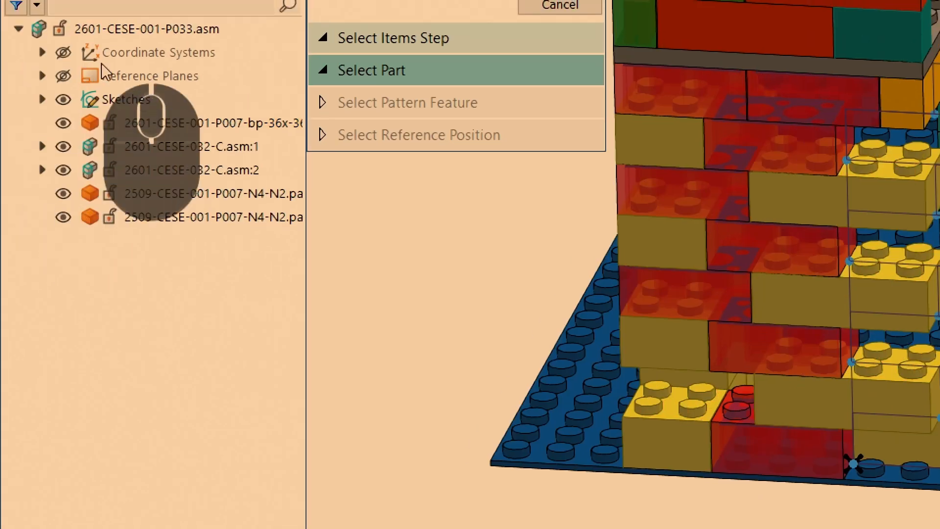
left_click(42, 103)
left_click(134, 127)
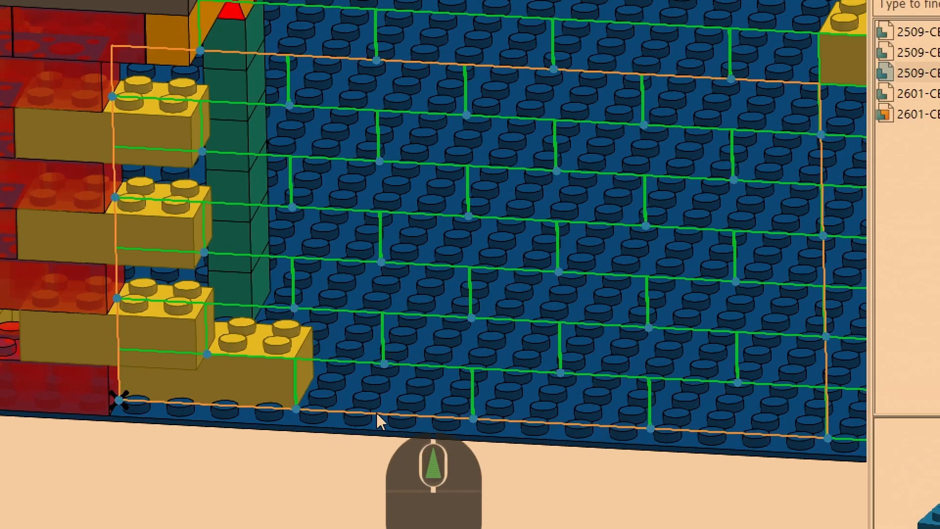
left_click(377, 414)
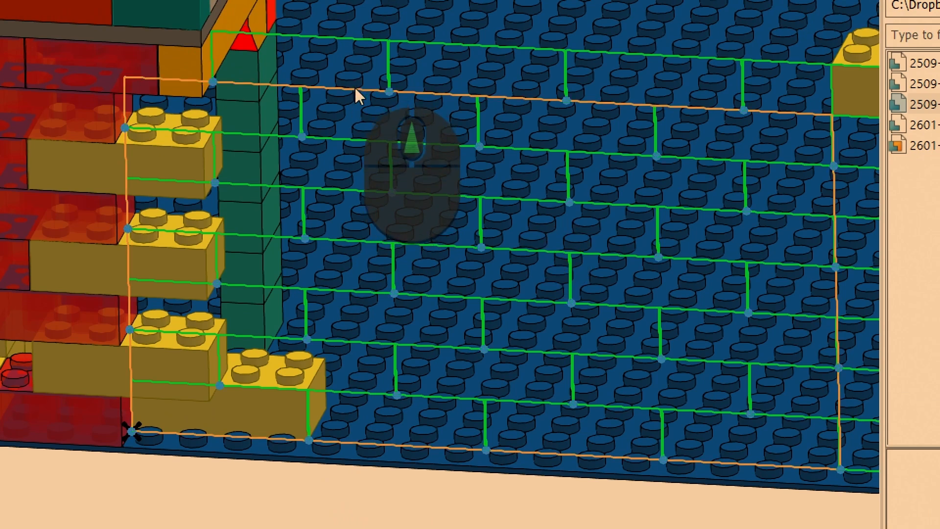
left_click(355, 86)
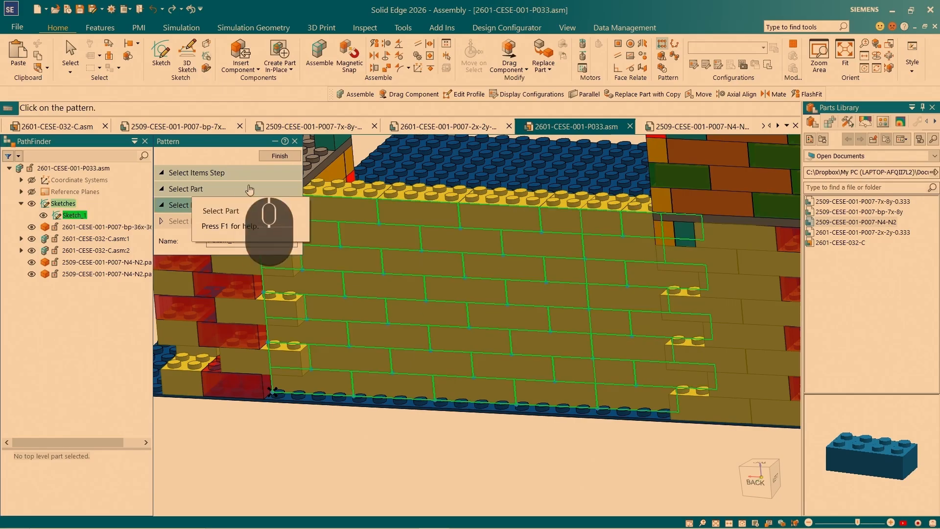
left_click(284, 158)
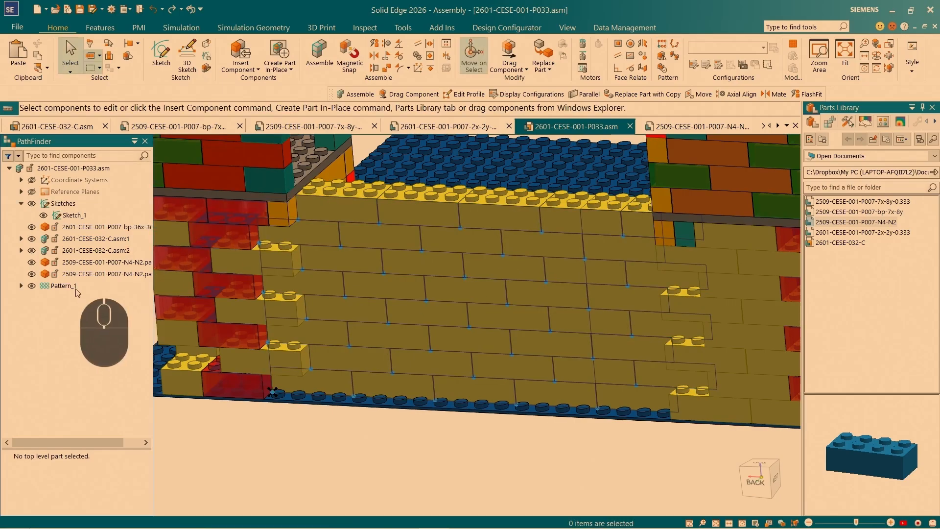
Suppress Item_39 of Pattern_1, the top-row brick that overlaps the tower.
left_click(32, 286)
left_click(22, 286)
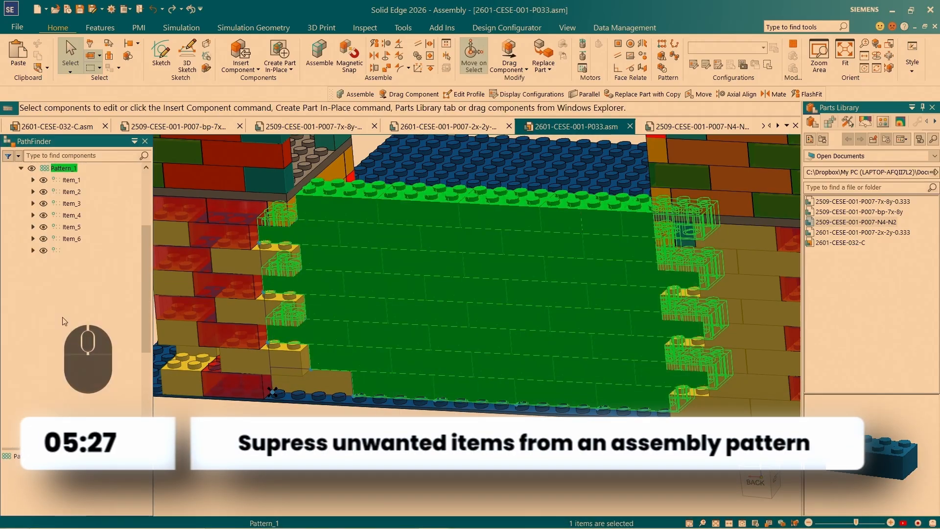
left_click(73, 380)
scroll(77, 383, "down", 4)
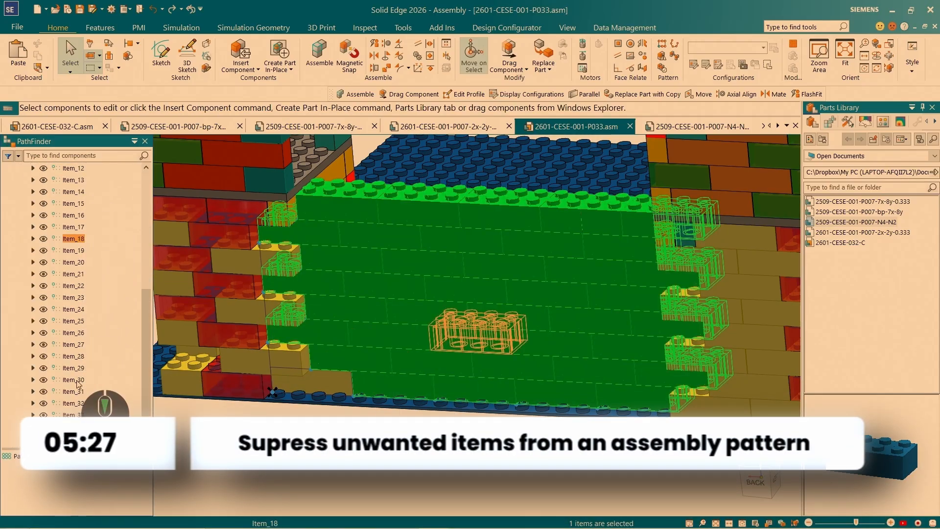
left_click(73, 438)
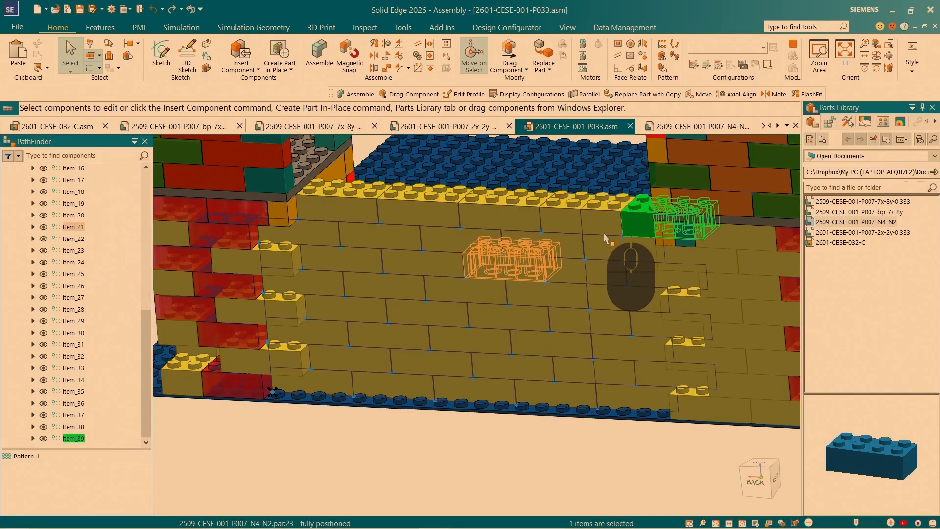
scroll(658, 231, "up", 6)
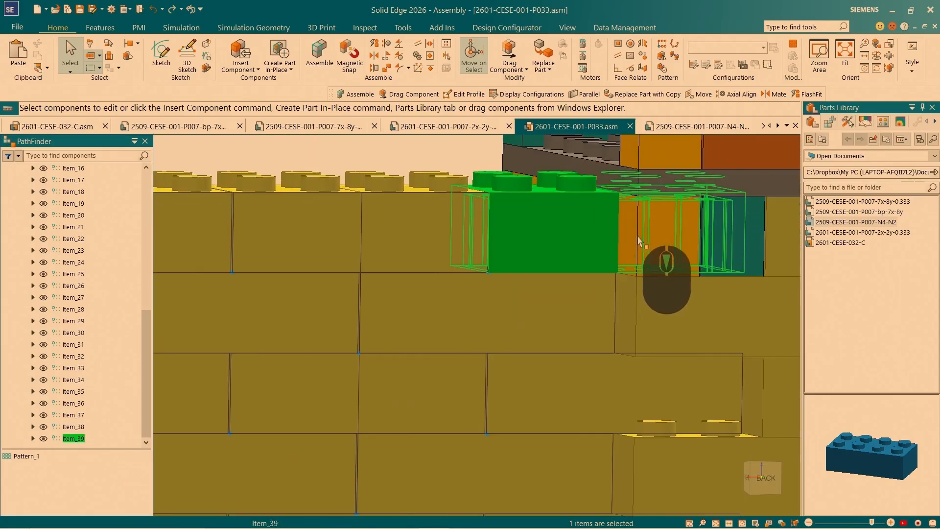
scroll(633, 254, "down", 5)
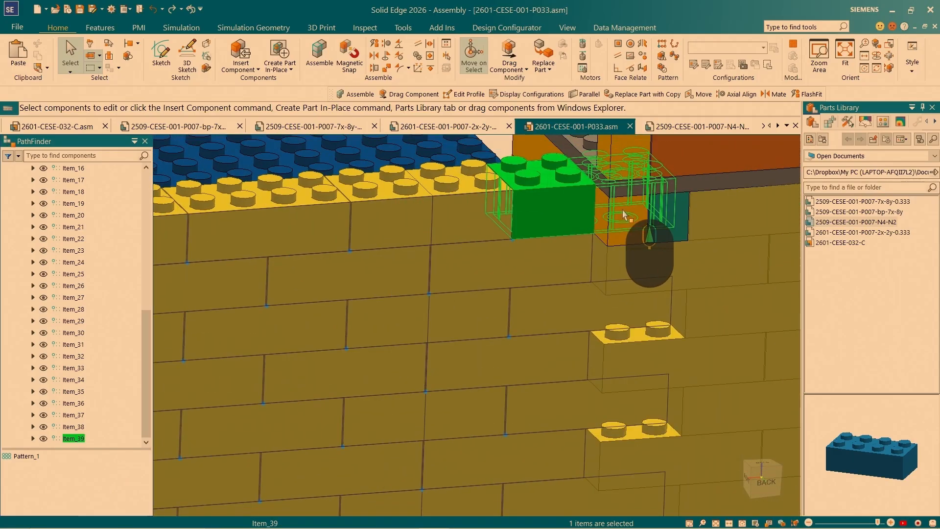
left_click(514, 230)
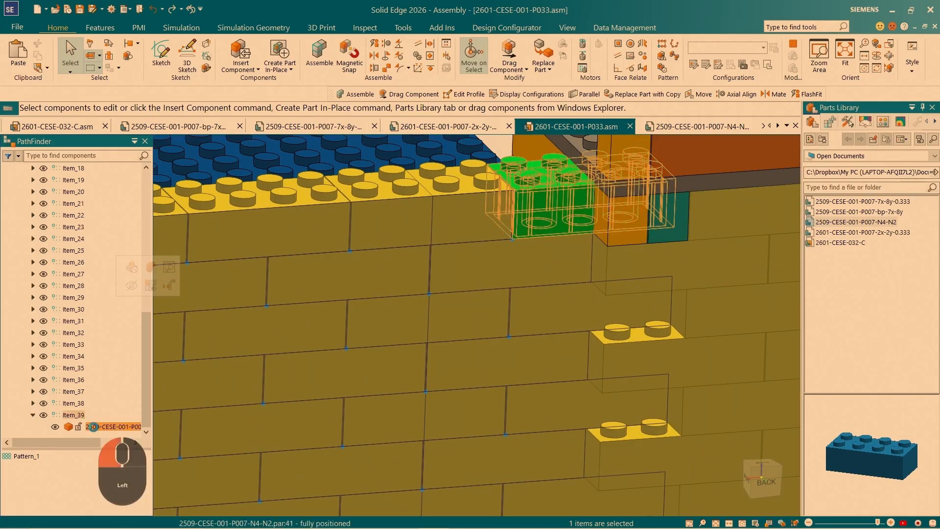
left_click(70, 412)
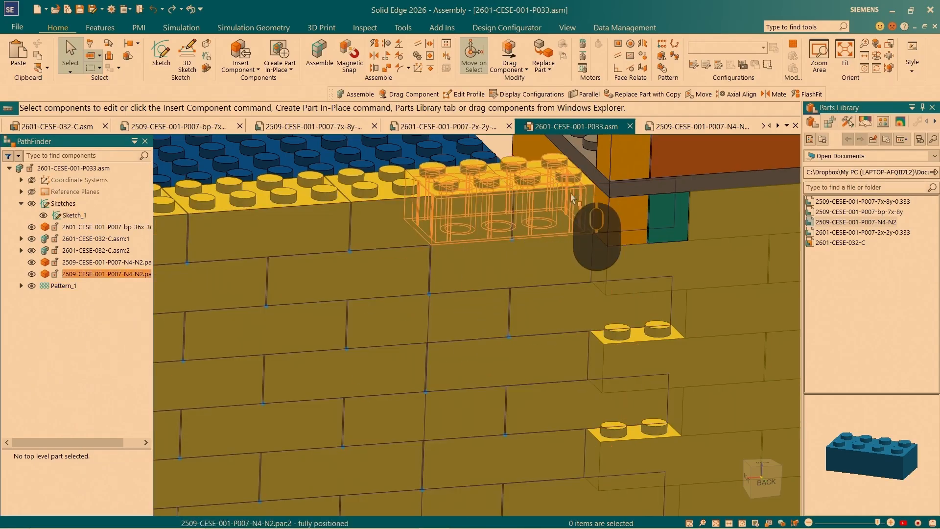
Suppress the separate brick 2509-CESE-001-P007-N4-N2.par:2 at the end of the wall's top row.
scroll(572, 197, "up", 5)
left_click(571, 172)
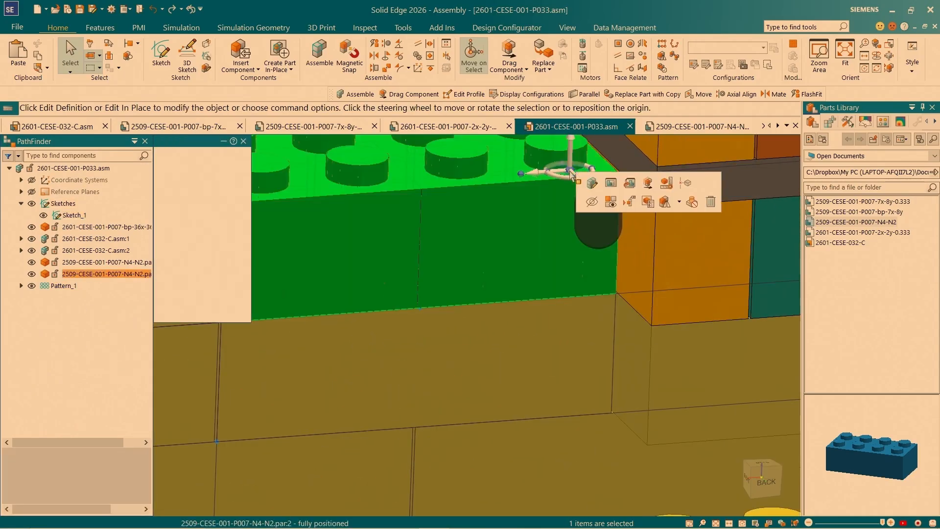
scroll(500, 268, "down", 5)
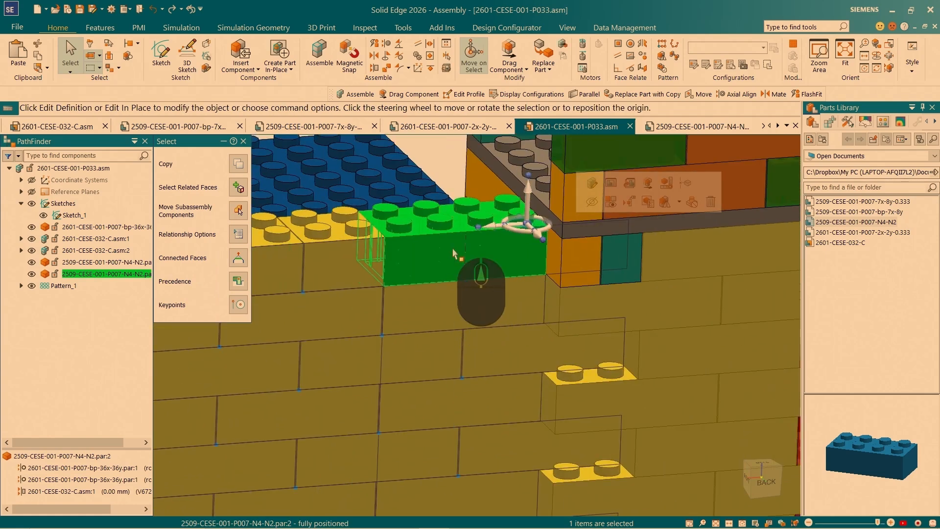
left_click(108, 278)
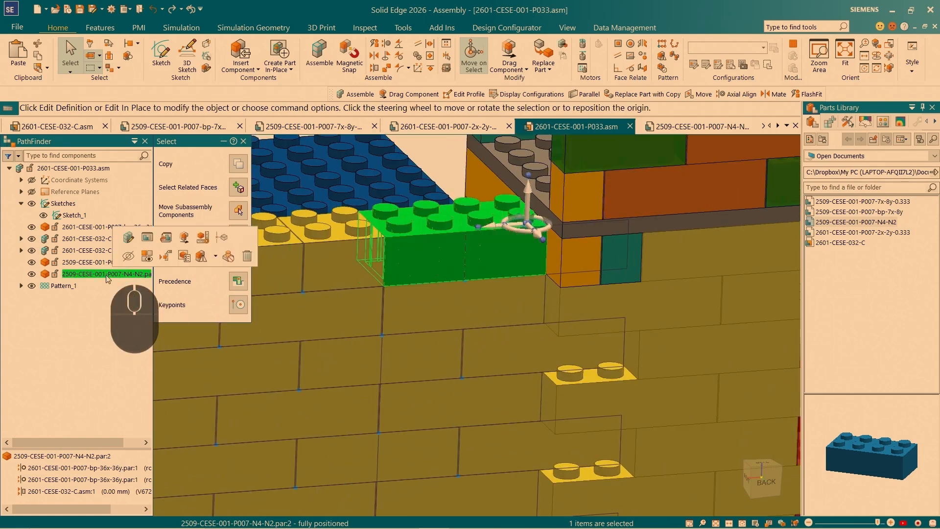
left_click(233, 260)
Apply the default,Solid Edge configuration of tower 2601-CESE-032-C.asm:2 to all its occurrences and clear the selection.
scroll(480, 249, "down", 5)
middle_click_drag(479, 250, 467, 284)
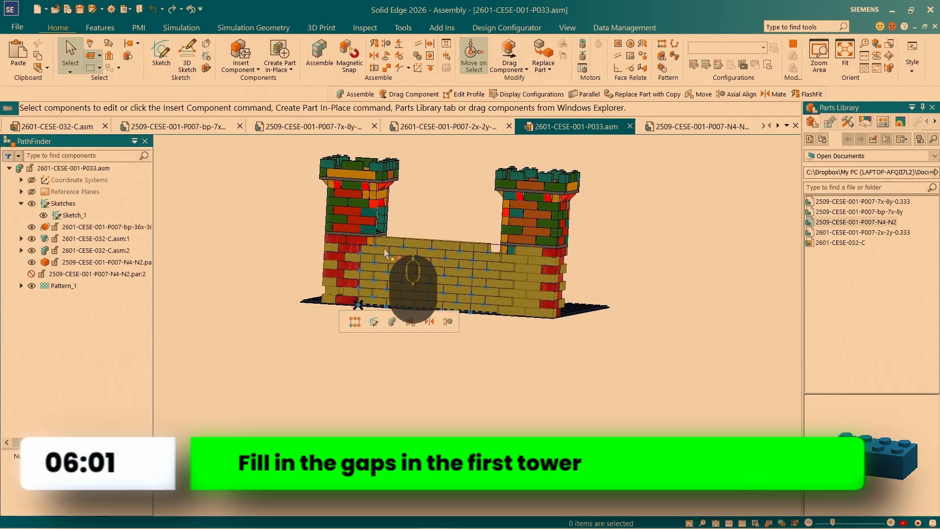
scroll(357, 297, "down", 2)
scroll(375, 261, "down", 3)
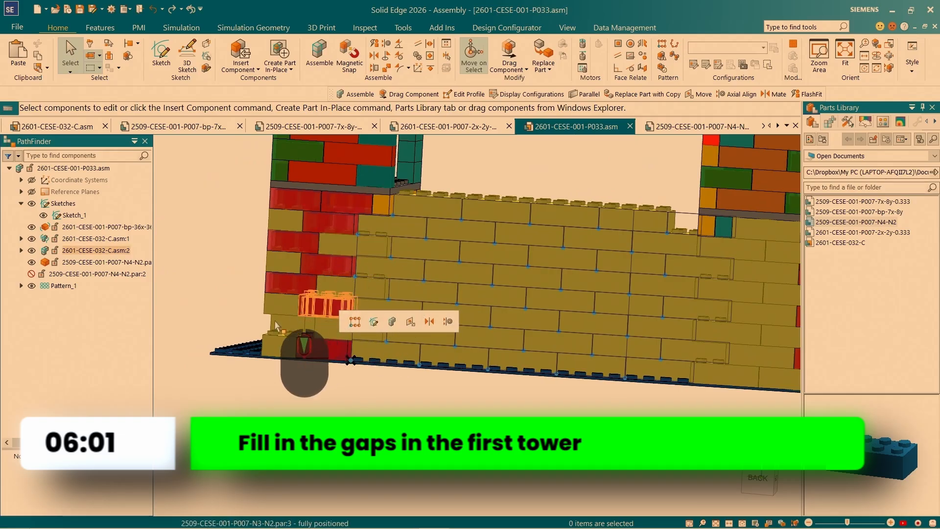
middle_click_drag(276, 326, 264, 330)
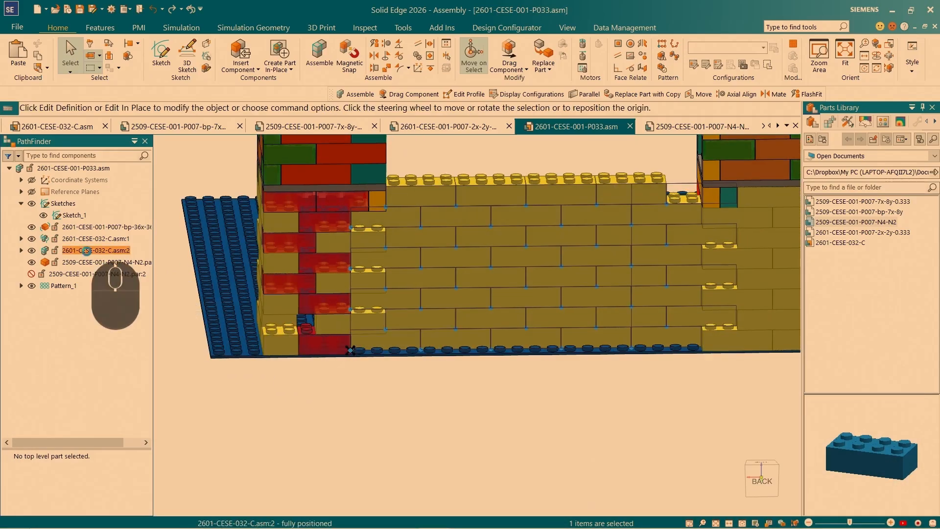
left_click(87, 251)
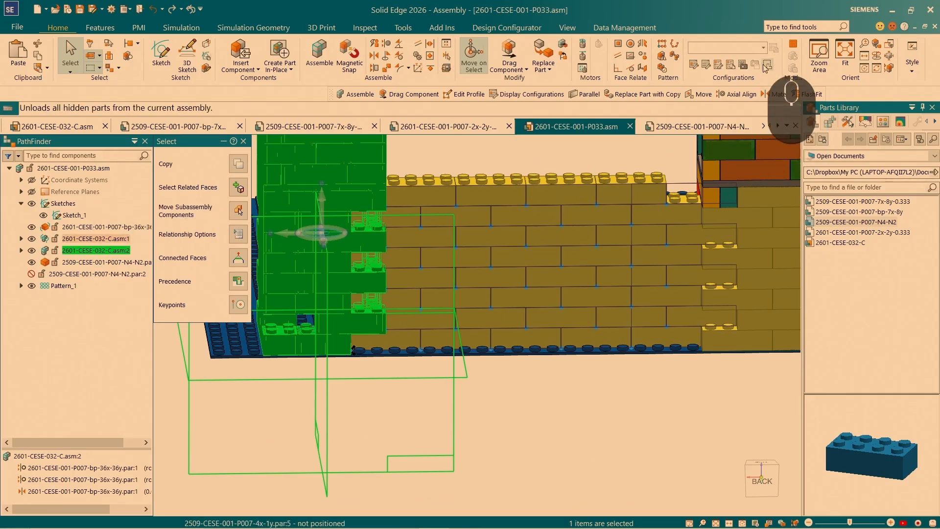
left_click(763, 47)
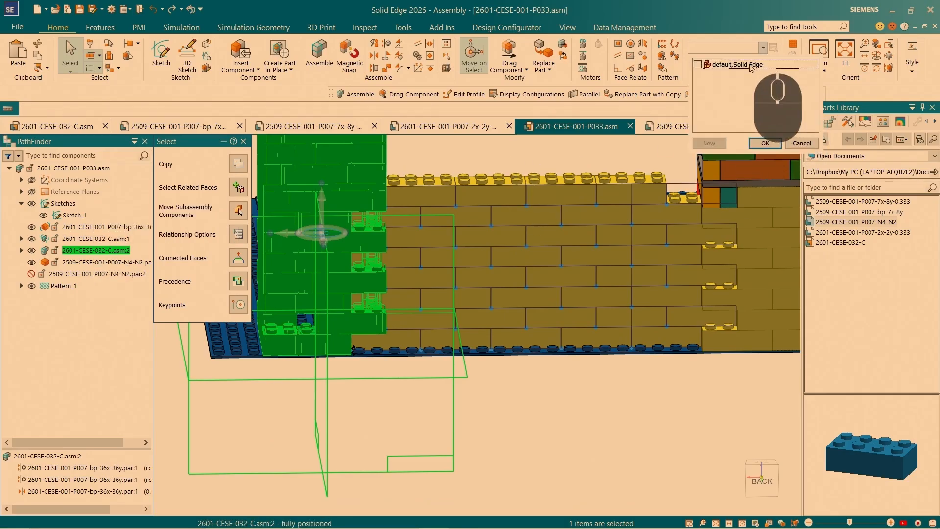
left_click(773, 147)
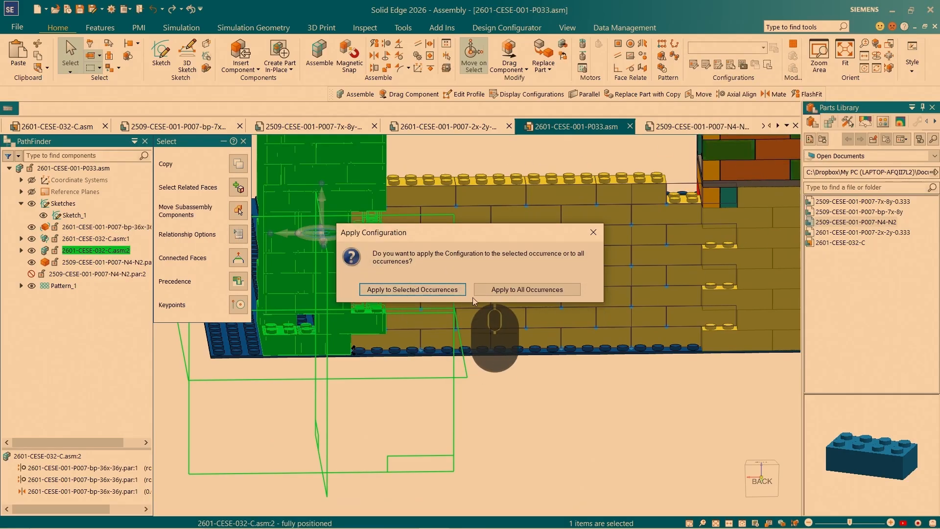
left_click(506, 292)
scroll(433, 339, "down", 3)
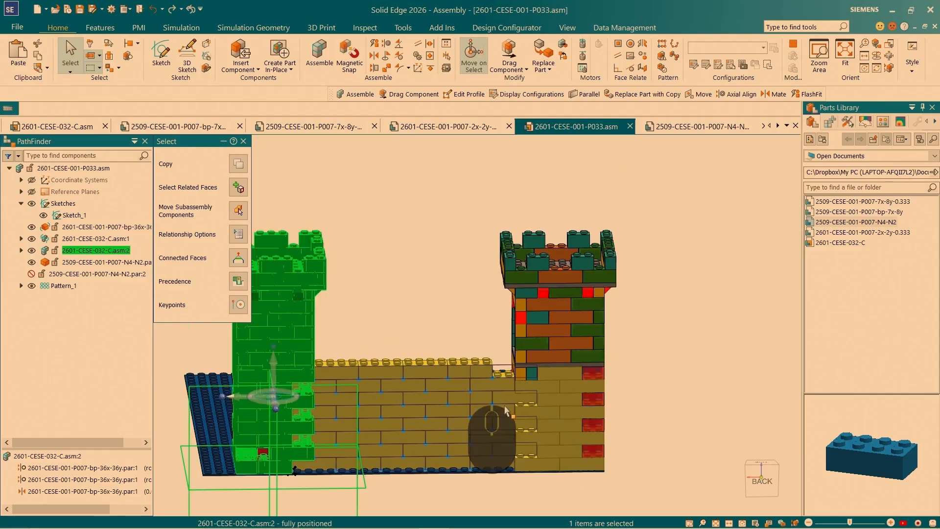
left_click(700, 379)
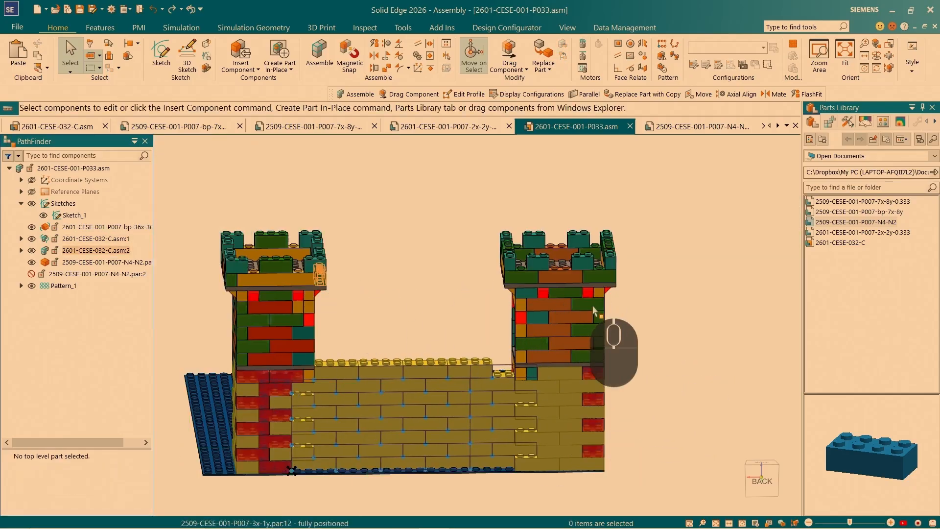
middle_click_drag(593, 309, 293, 363)
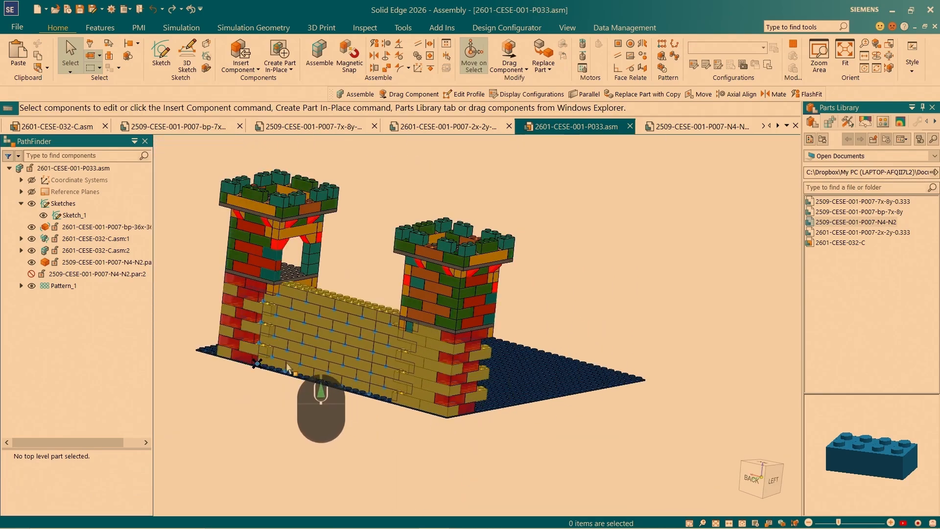
scroll(288, 368, "up", 10)
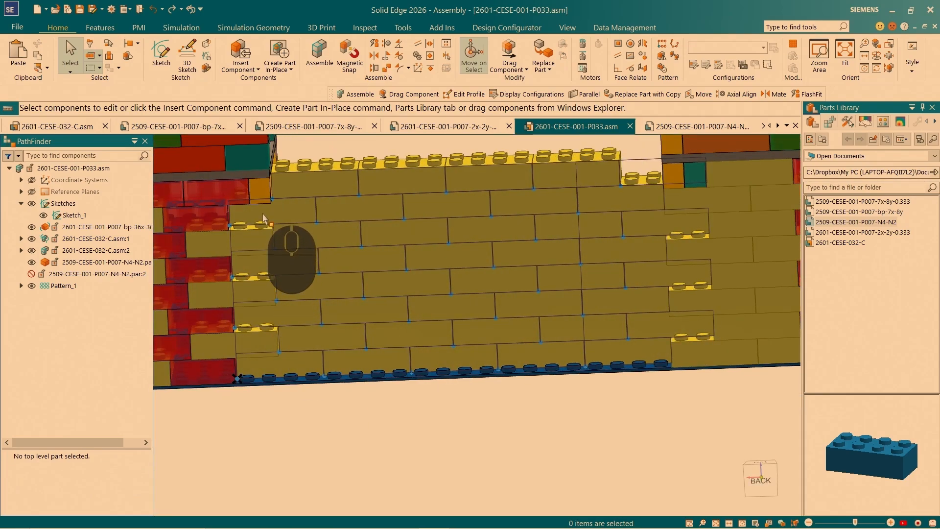
middle_click_drag(255, 376, 287, 230)
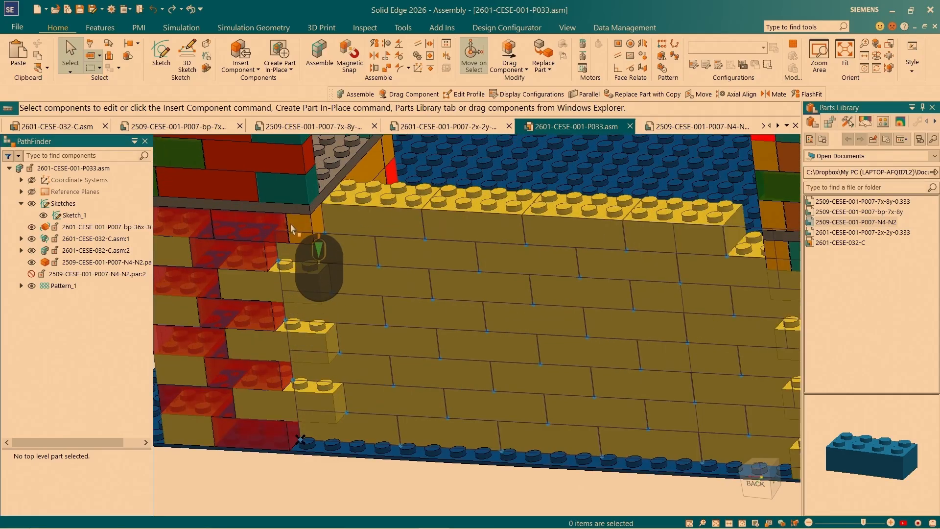
scroll(287, 235, "up", 5)
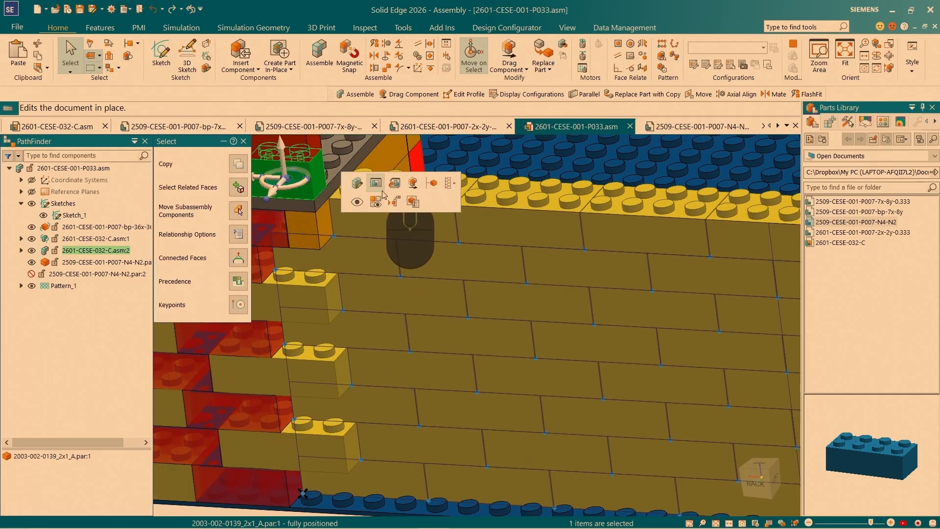
left_click(402, 185)
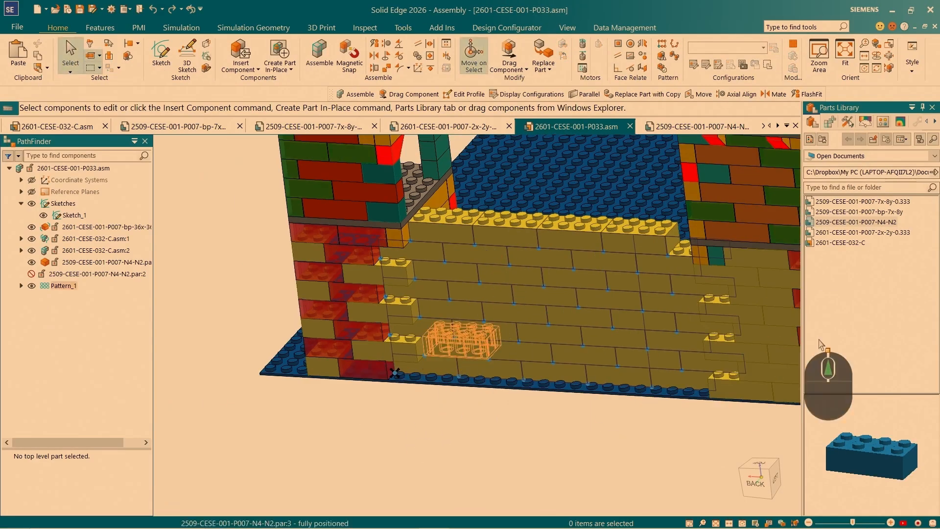
left_click(854, 283)
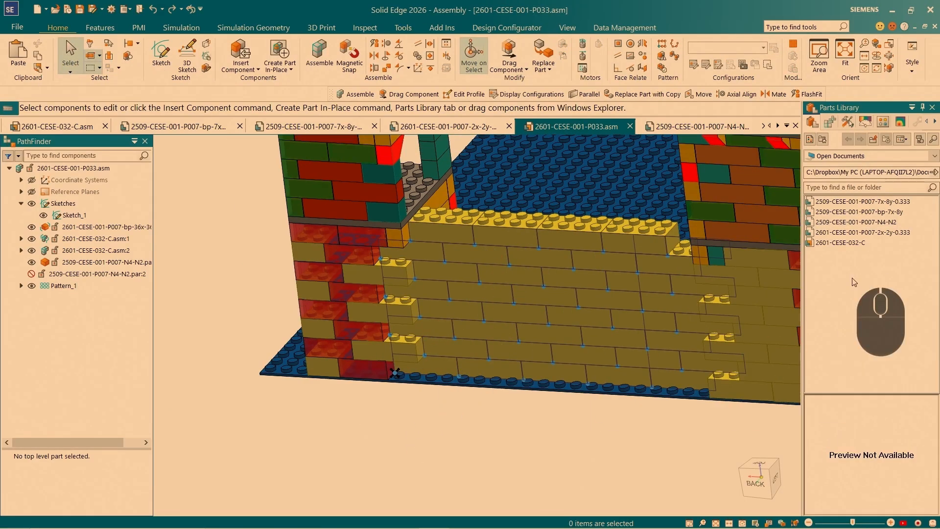
key("F5")
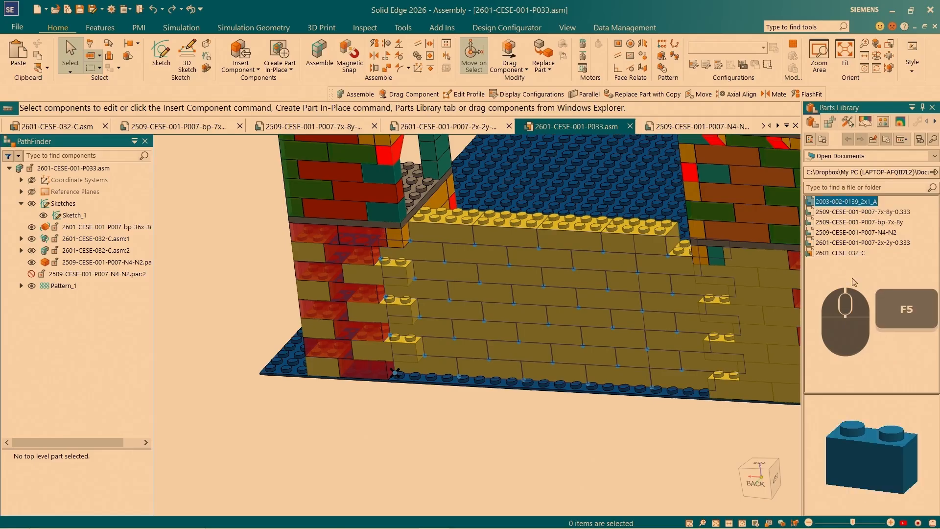
left_click(848, 201)
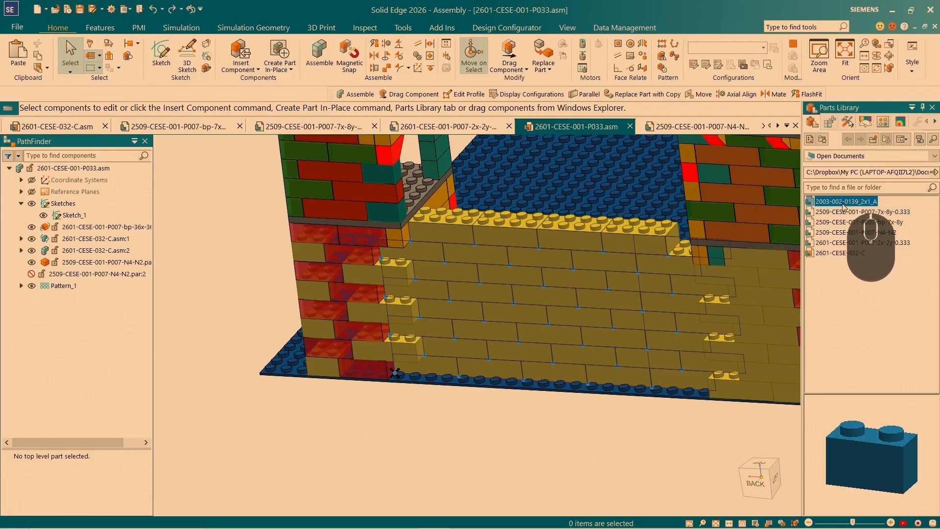
left_click_drag(616, 321, 404, 428)
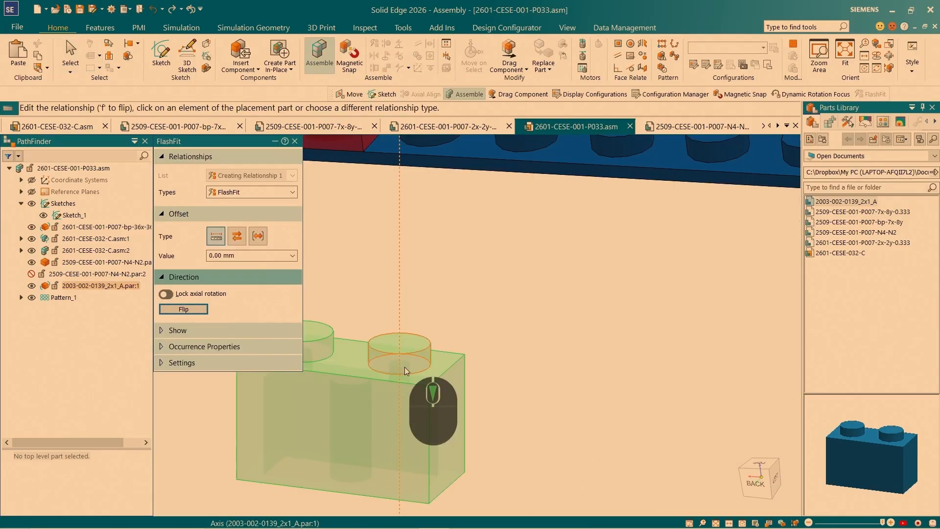
left_click(404, 367)
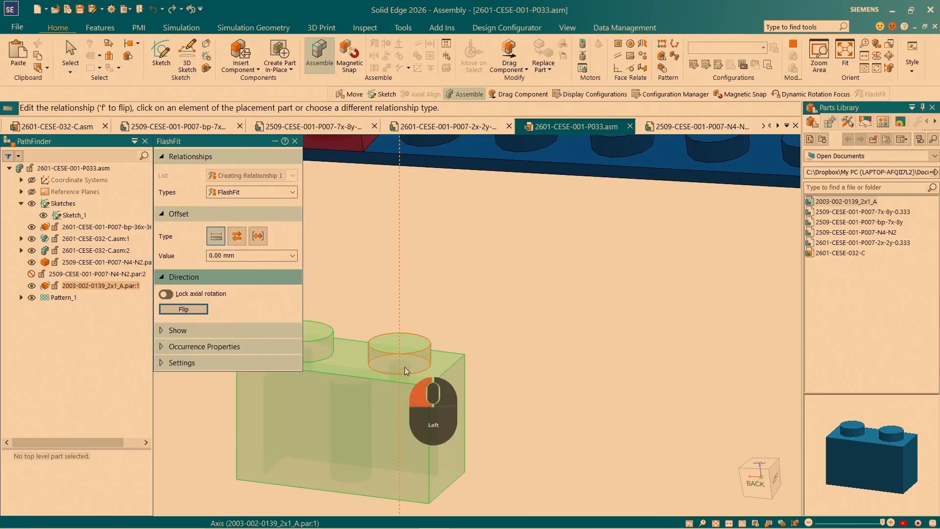
scroll(441, 382, "up", 3)
scroll(473, 320, "up", 2)
left_click(477, 288)
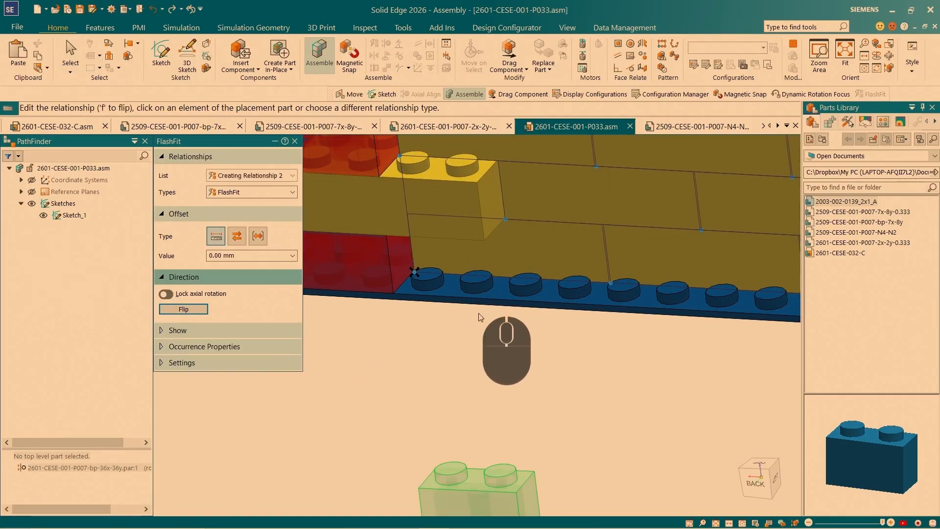
left_click(462, 483)
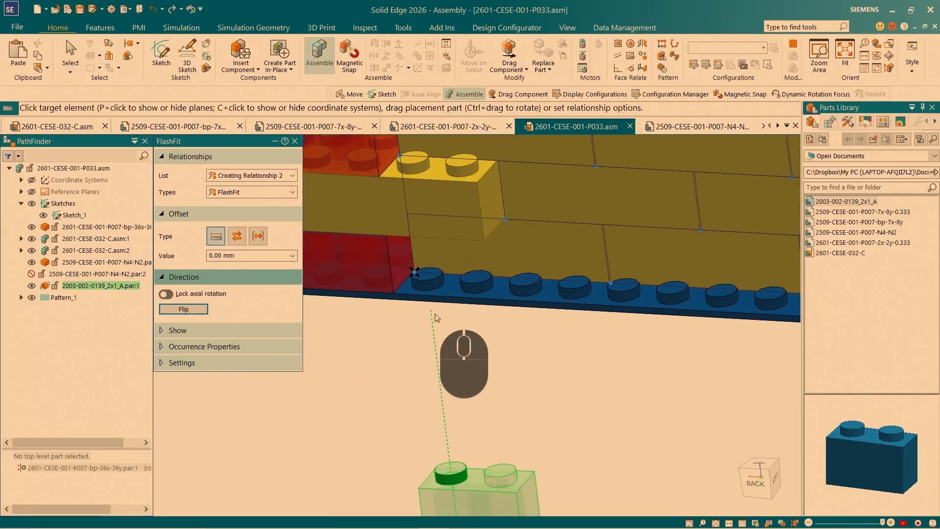
left_click(456, 266)
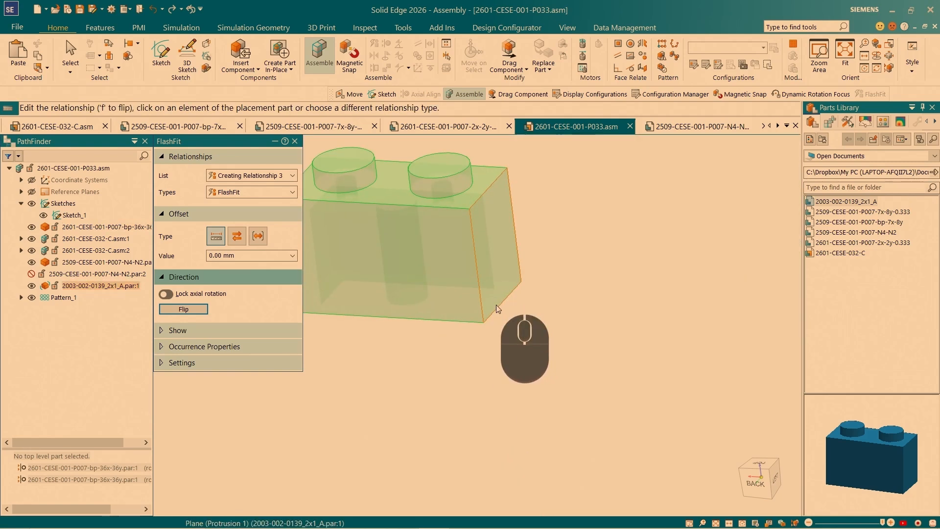
Mate the 2x1 brick's underside to the baseplate's top face with a 0.00 mm offset to fully position it.
right_click(496, 306)
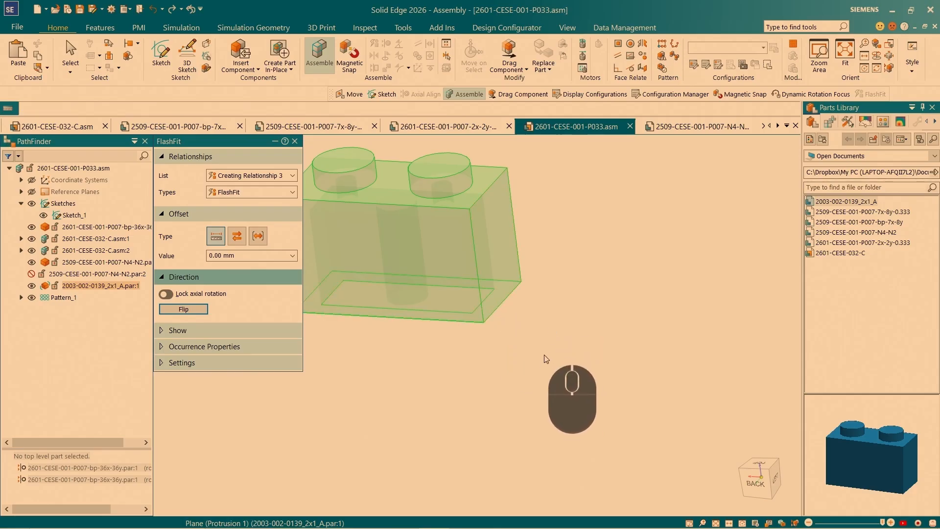
scroll(545, 355, "up", 6)
scroll(494, 213, "down", 4)
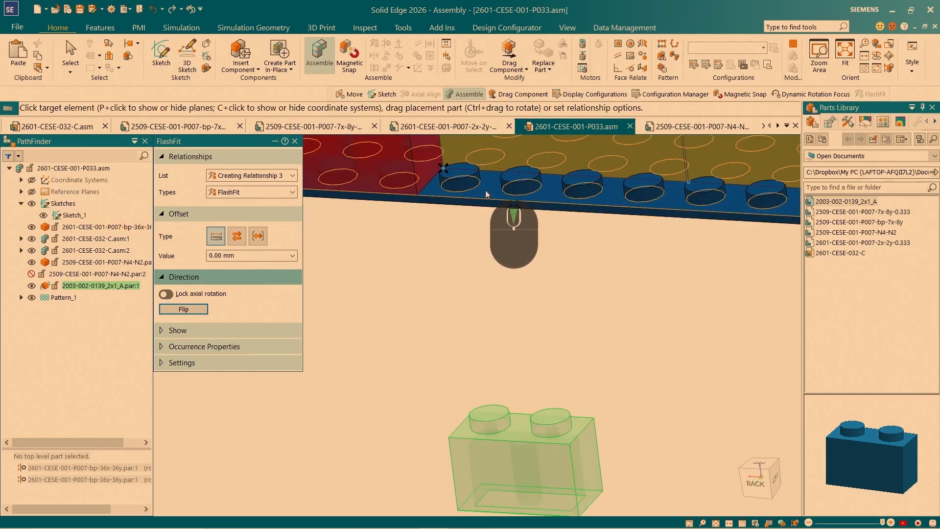
left_click(486, 190)
scroll(471, 353, "up", 5)
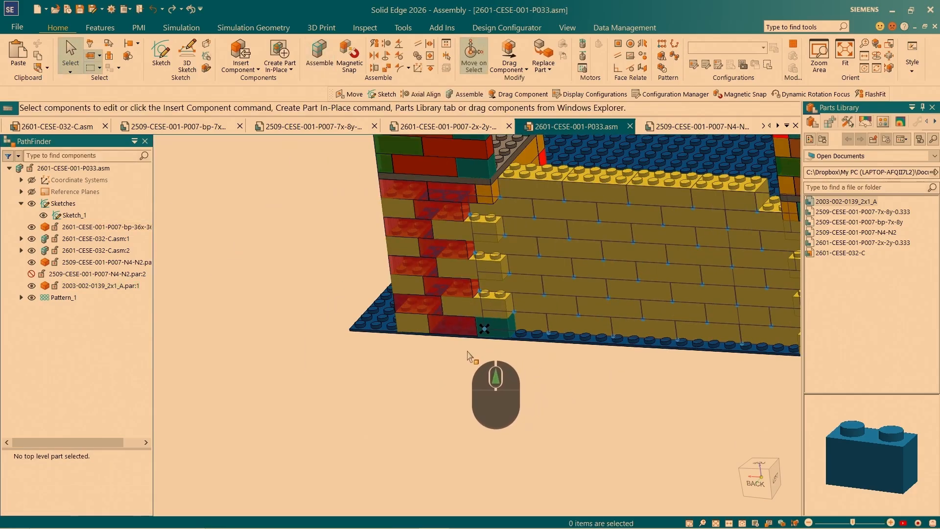
Select the placed 2x1 brick and reposition its steering wheel onto the circular edge of the baseplate stud beneath it.
scroll(470, 343, "down", 6)
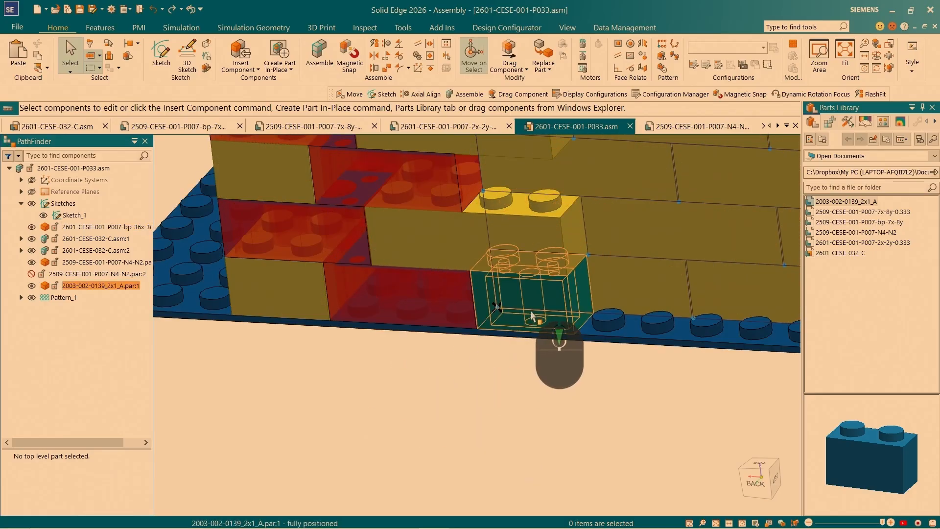
left_click(532, 316)
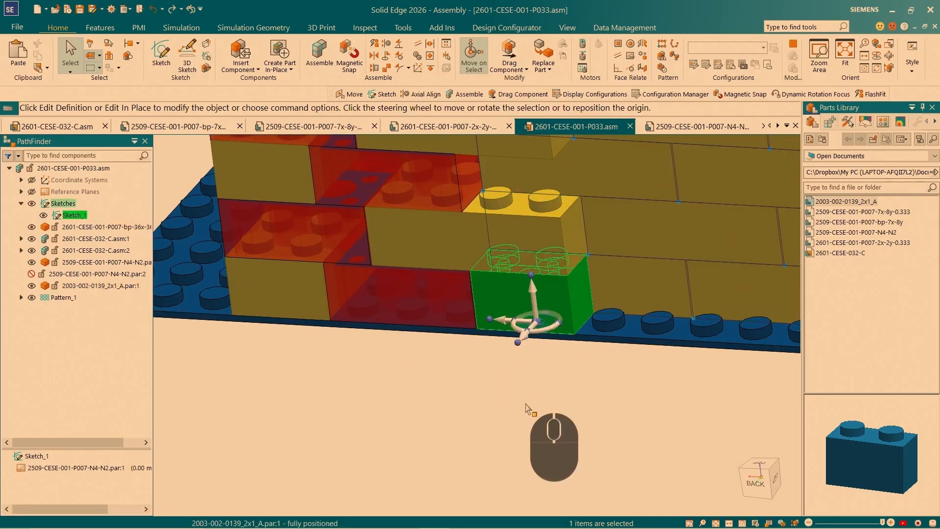
left_click(539, 320)
scroll(556, 331, "down", 3)
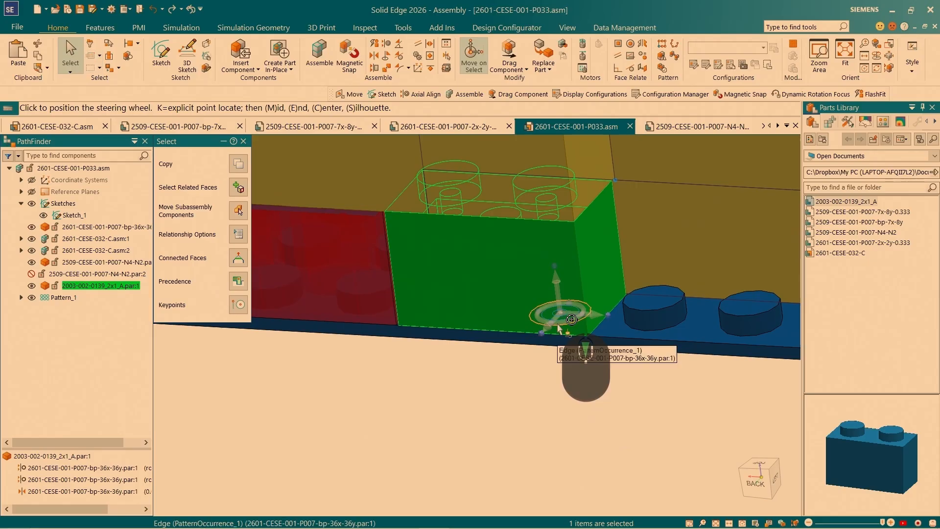
left_click(559, 327)
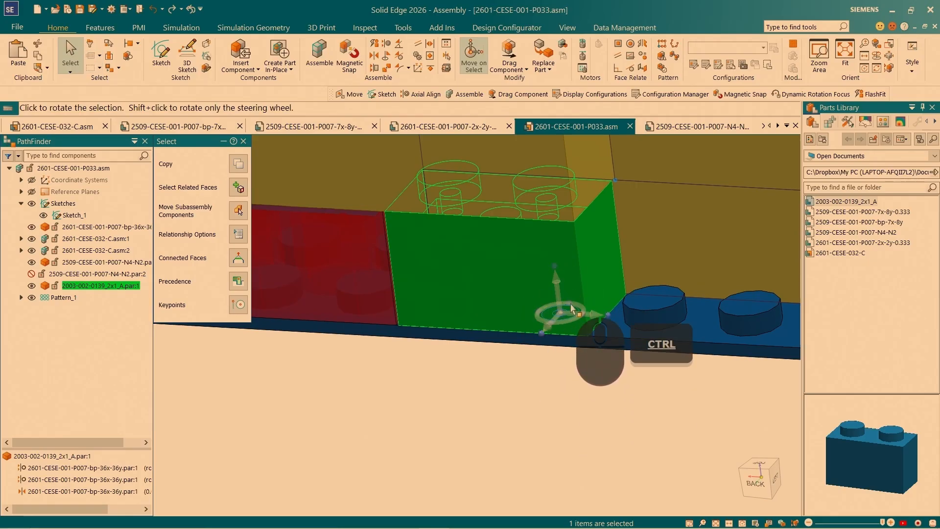
Copy the 2x1 brick 19.20 mm straight up into the next gap, repairing unsatisfied relationships by replacing them to other components only.
left_click(558, 291, "ctrl")
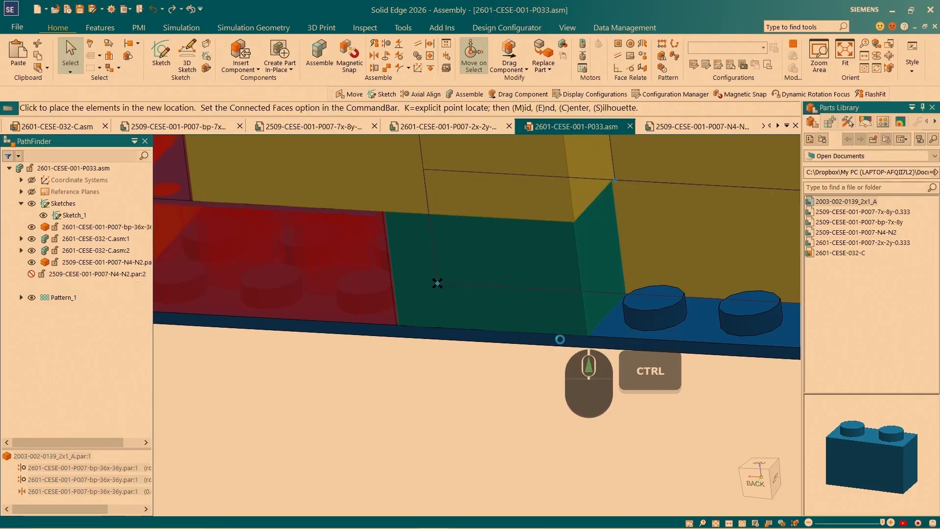
scroll(560, 339, "up", 2)
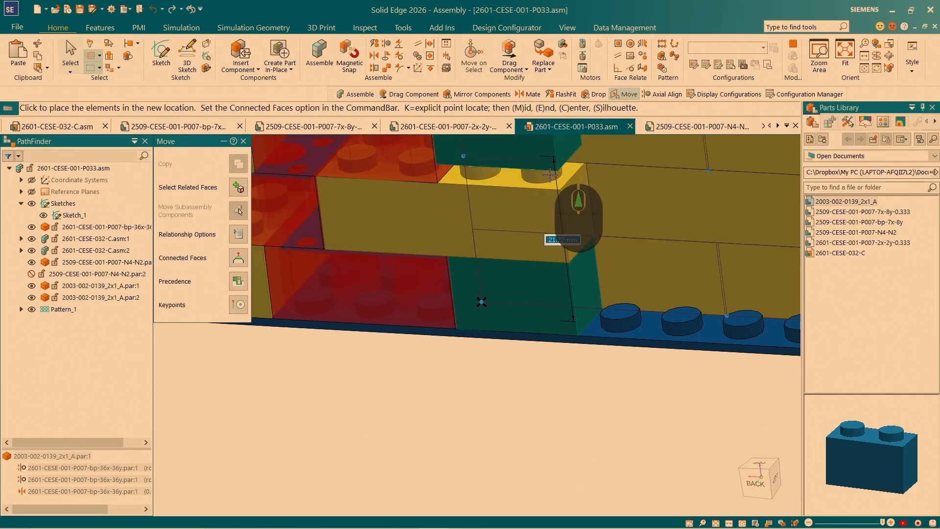
scroll(550, 181, "up", 1)
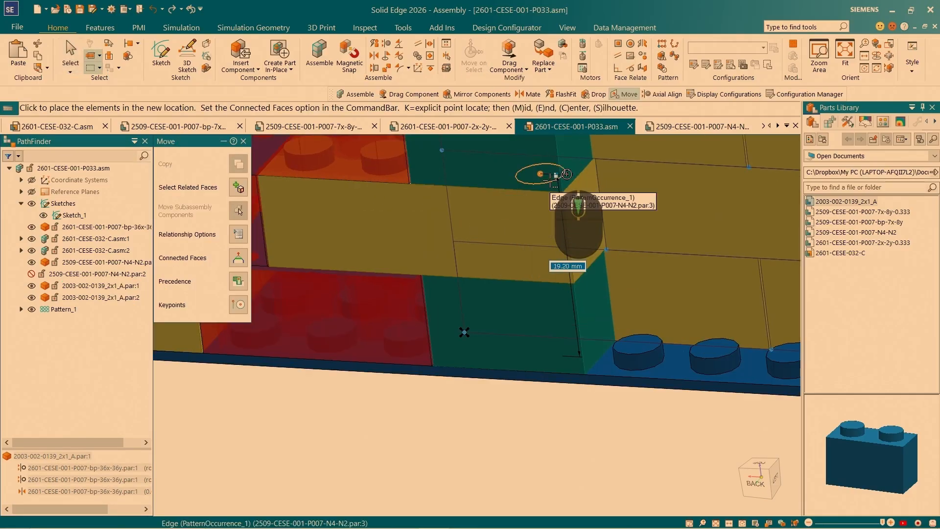
left_click(571, 340)
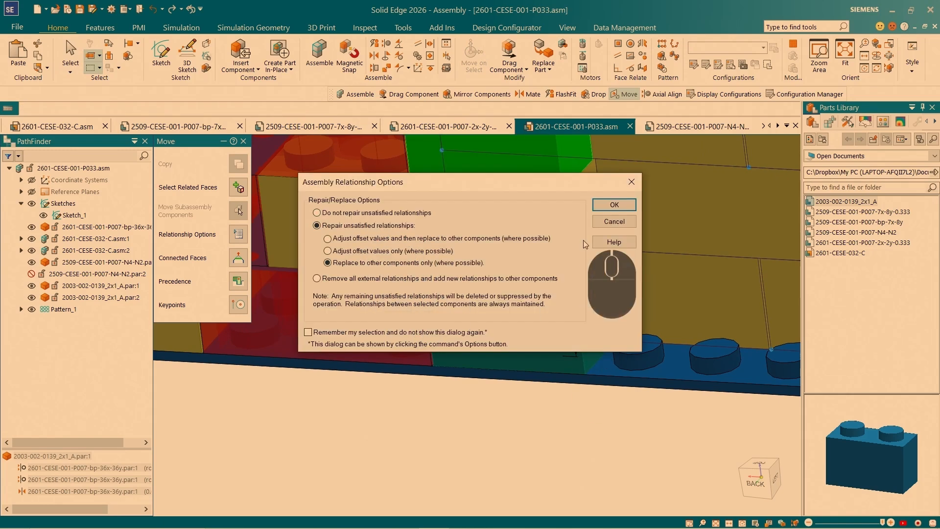
left_click(614, 205)
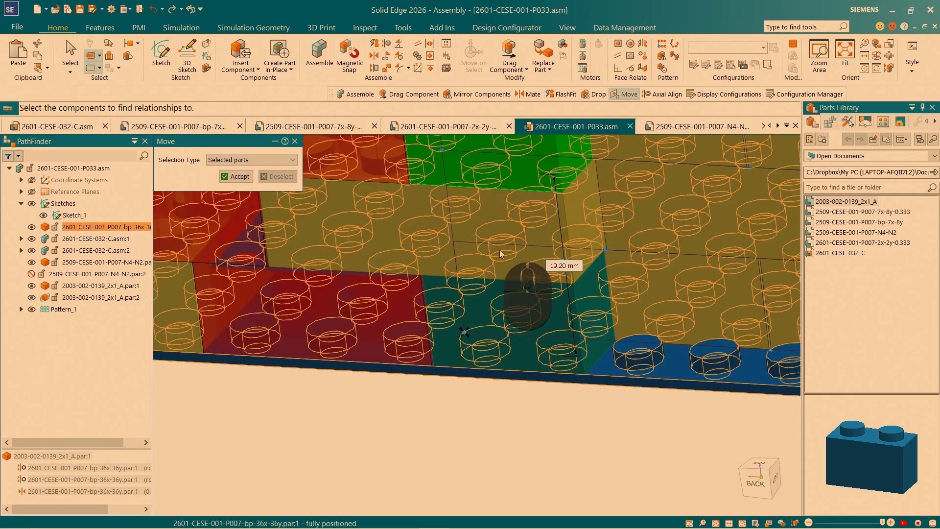
Choose the tower bricks directly below and above the copied 2x1 brick as relationship targets and accept them.
left_click(500, 255)
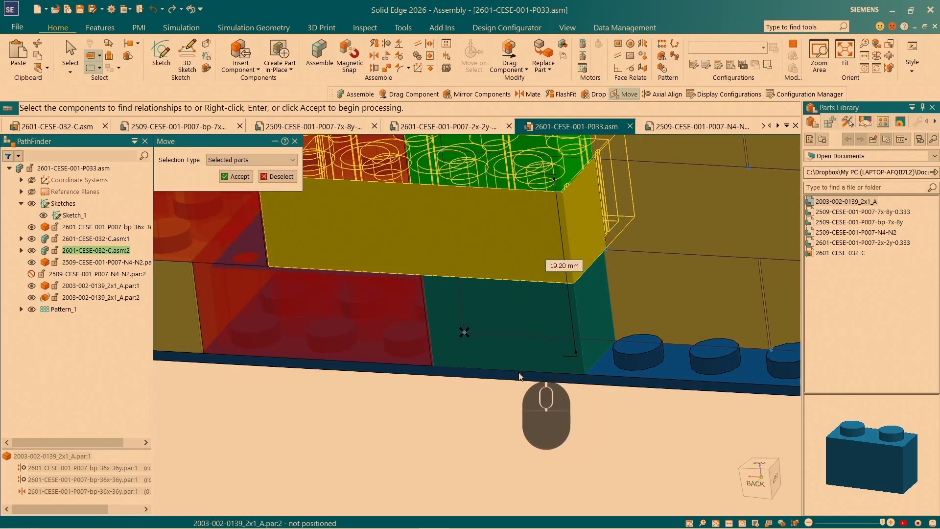
scroll(502, 252, "down", 3)
left_click(502, 222)
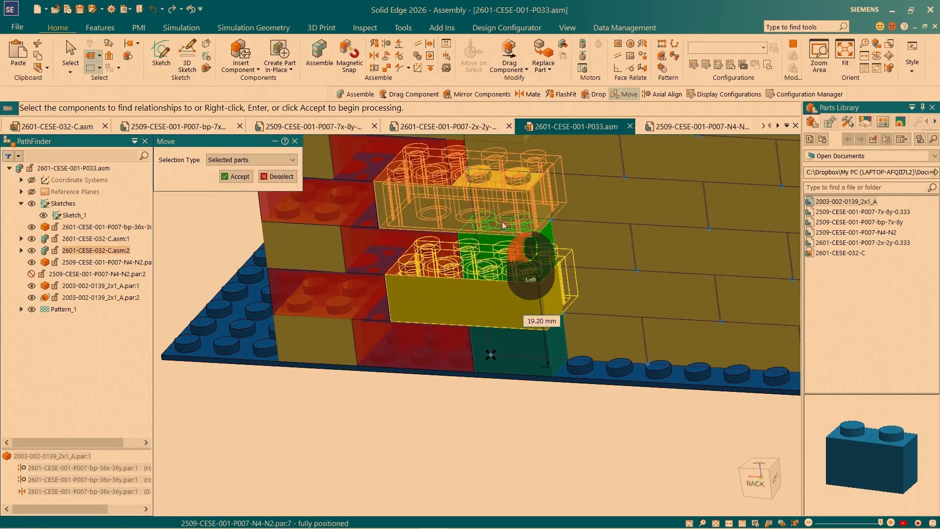
left_click(372, 253)
left_click(237, 178)
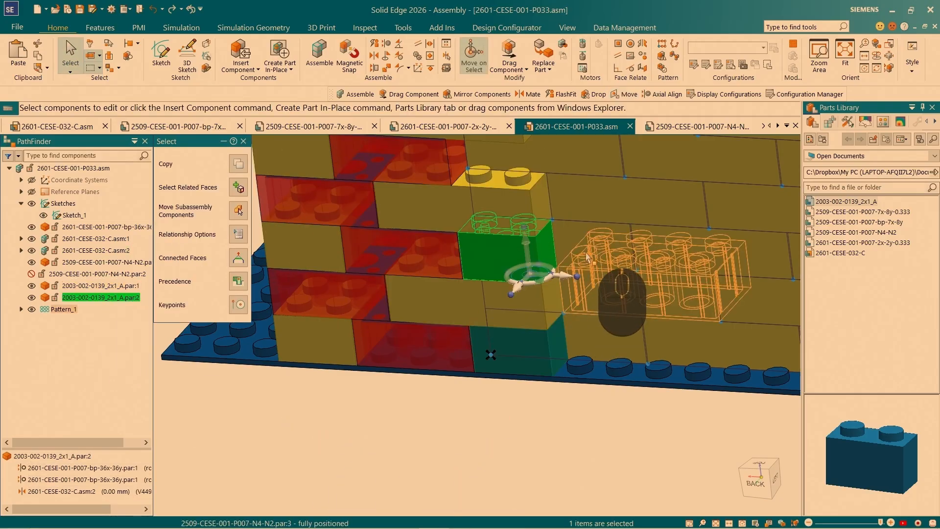
Copy both 2x1 bricks together 38.40 mm up into the two upper gaps, replacing unsatisfied relationships to other components only.
middle_click_drag(460, 349, 516, 265)
scroll(517, 265, "down", 3)
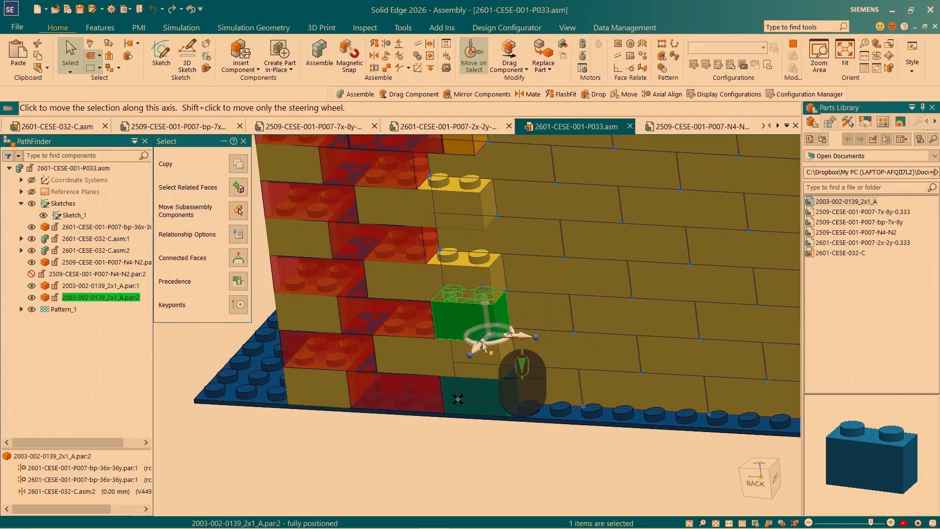
scroll(511, 352, "up", 2)
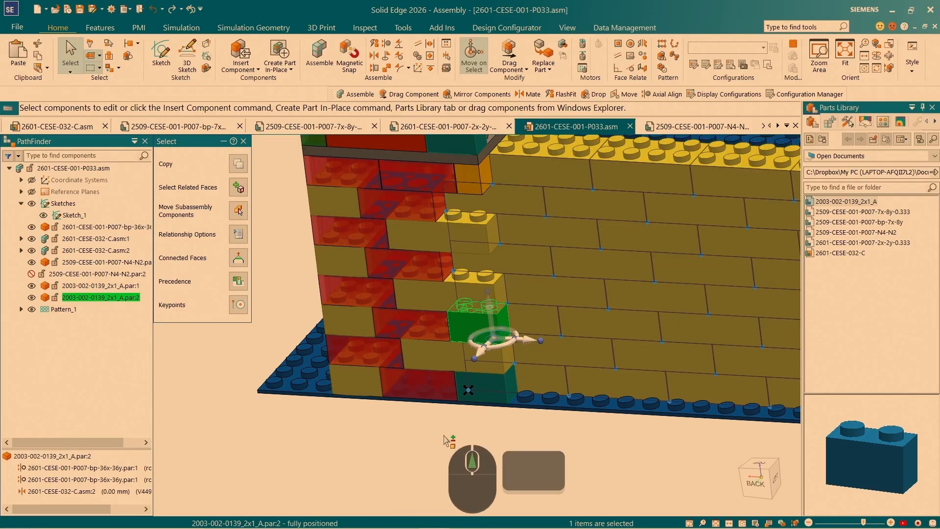
scroll(446, 438, "up", 3)
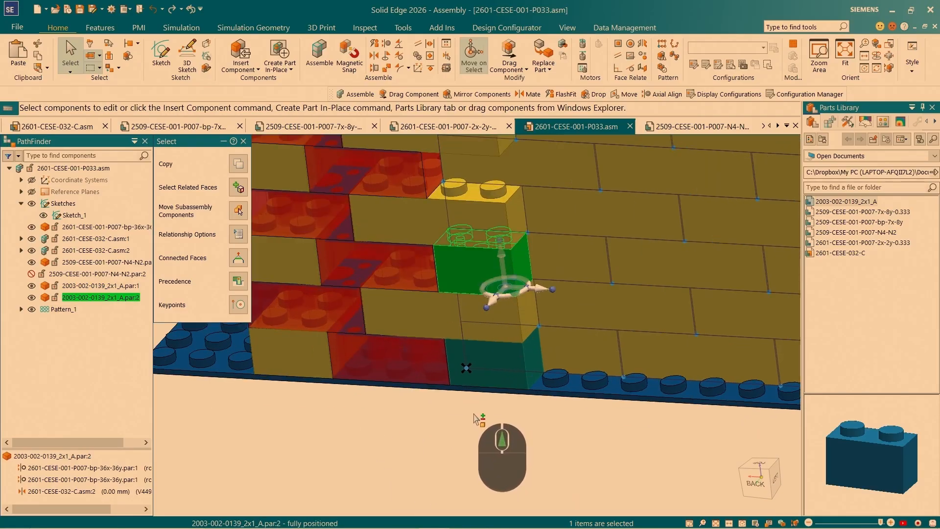
scroll(476, 418, "up", 4)
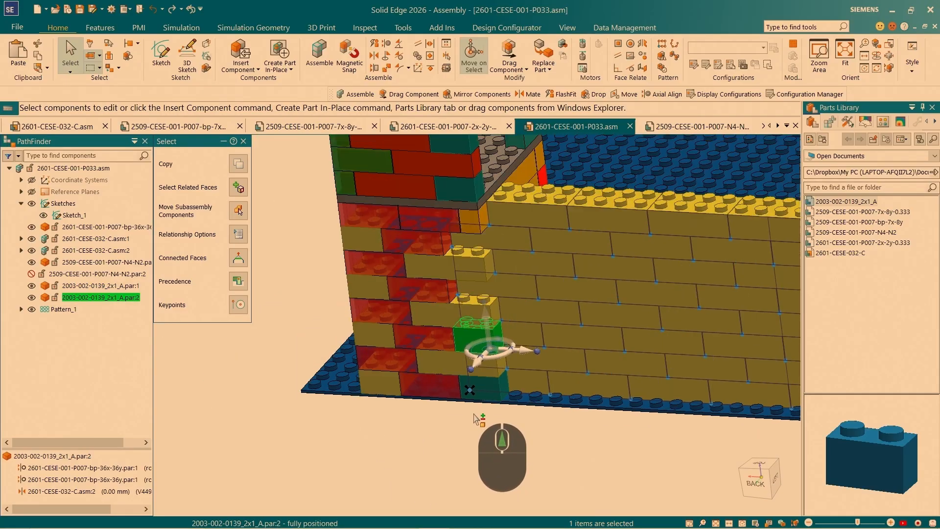
left_click(483, 389, "ctrl")
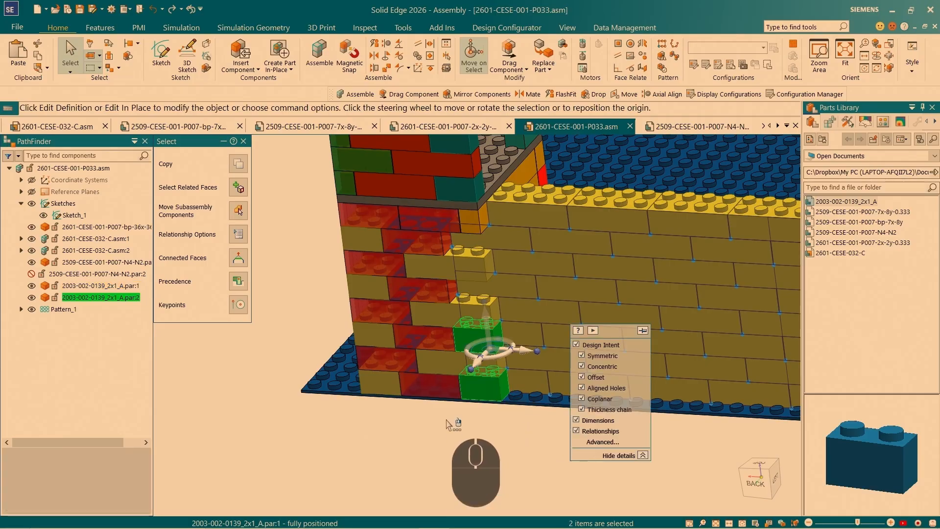
scroll(522, 431, "down", 3)
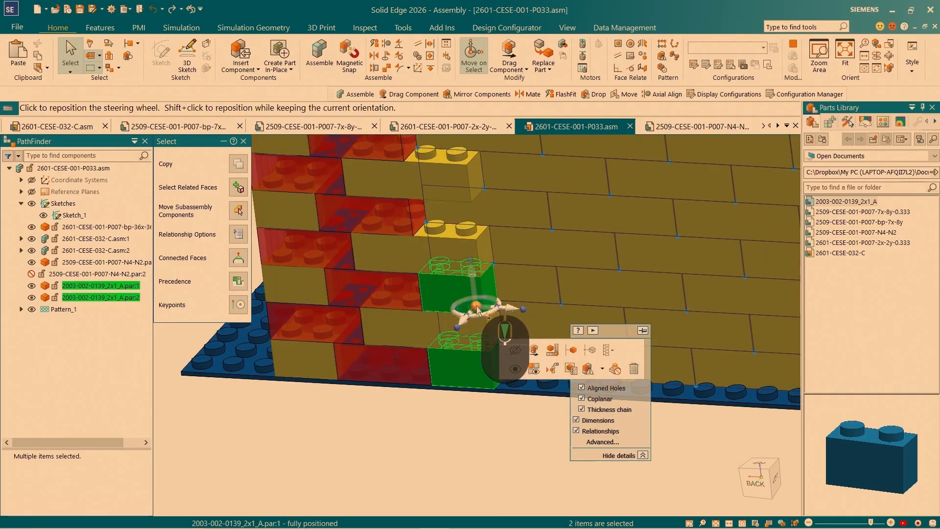
left_click(473, 292)
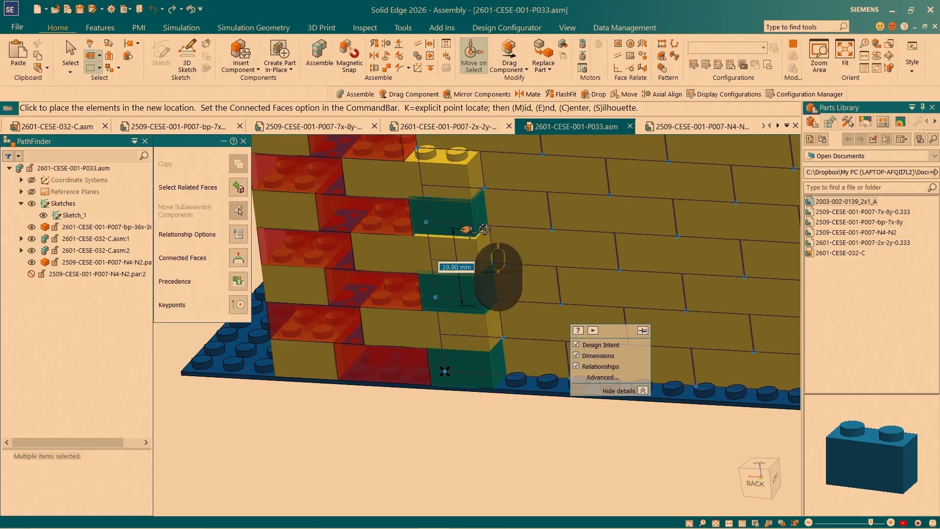
left_click(468, 230)
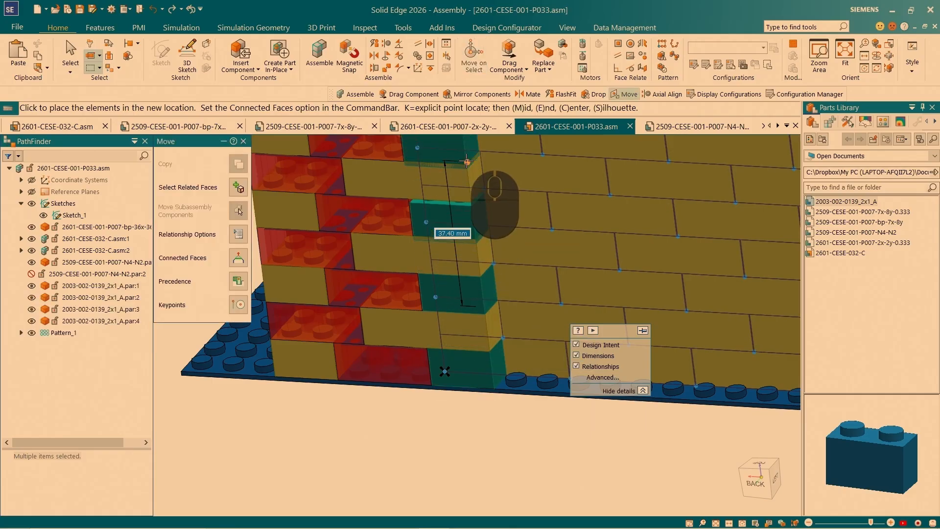
scroll(467, 161, "down", 2)
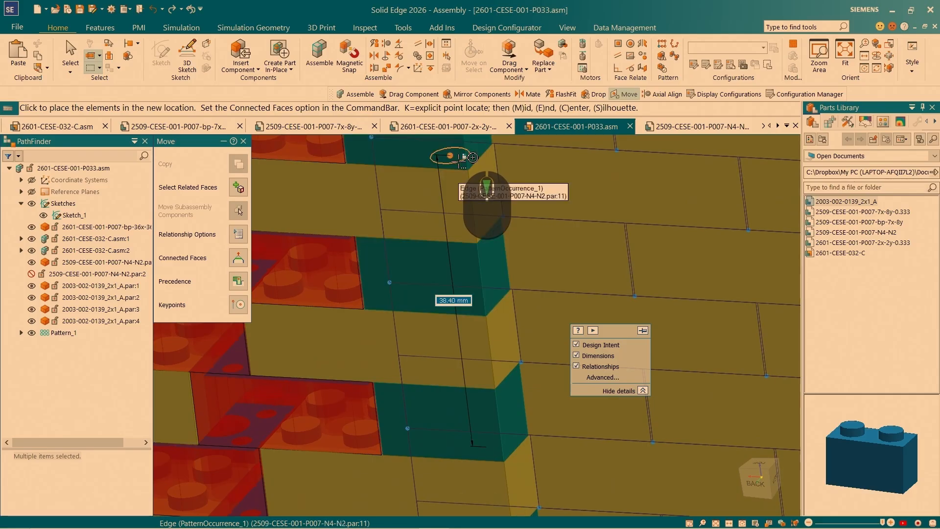
left_click(459, 163)
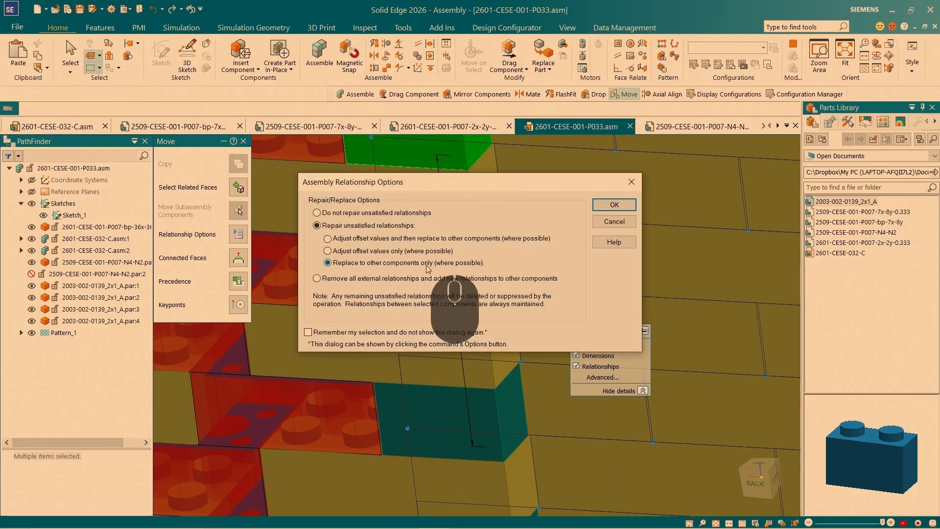
left_click(602, 209)
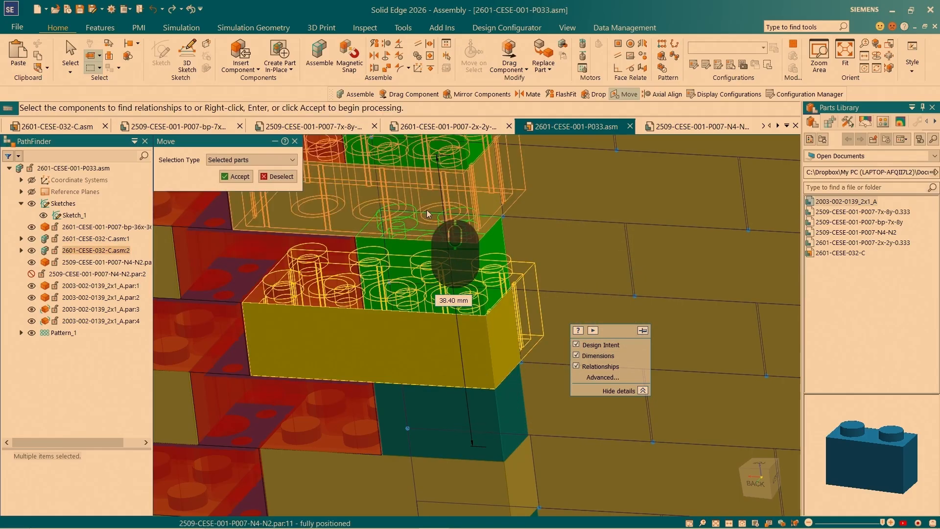
Choose the tower bricks below, between and above the two new 2x1 copies as relationship targets, accept them and clear the selection.
left_click(428, 211)
scroll(428, 375, "down", 3)
left_click(420, 220)
left_click(456, 225)
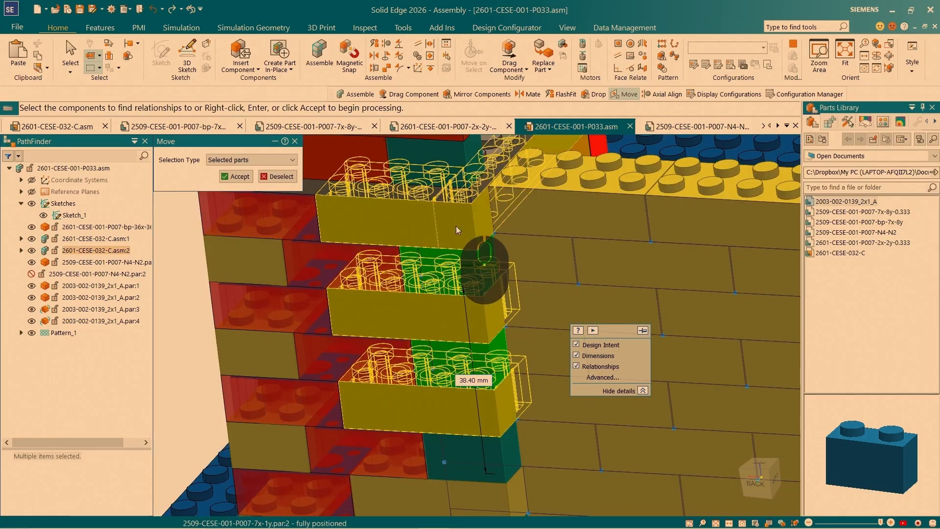
left_click(239, 177)
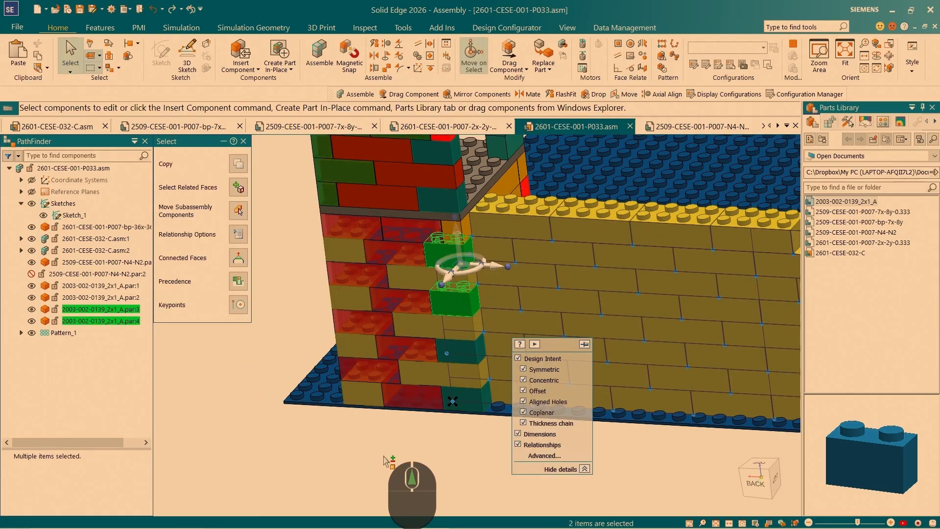
middle_click_drag(387, 460, 339, 336)
scroll(513, 301, "down", 4)
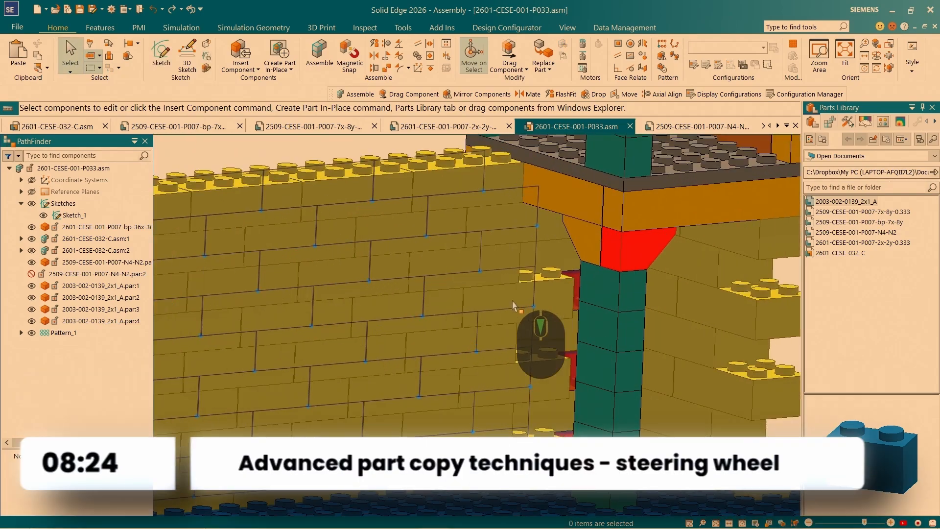
Select the three upper 2x1 bricks together in the gaps on the outer side of the tower corner.
scroll(512, 300, "up", 2)
scroll(568, 235, "up", 2)
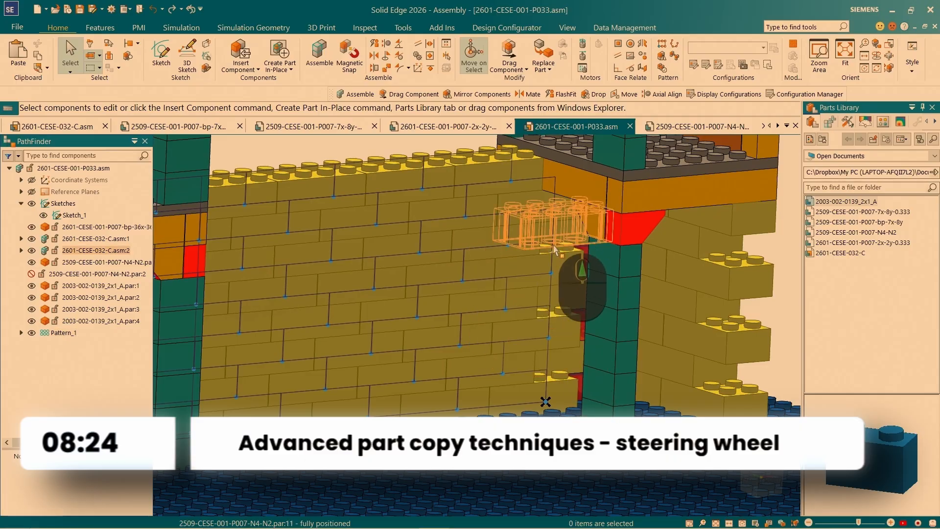
middle_click_drag(563, 293, 565, 314)
scroll(506, 283, "down", 2)
scroll(506, 282, "down", 2)
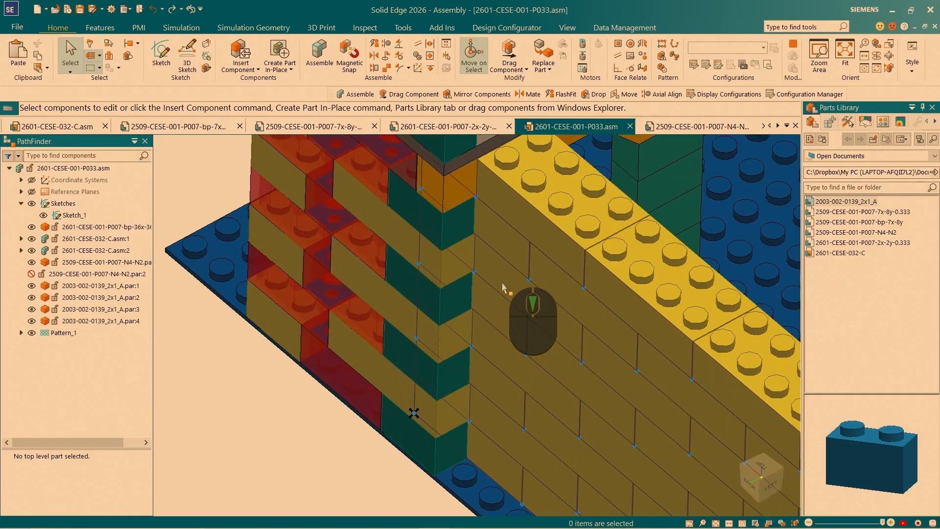
left_click(505, 304)
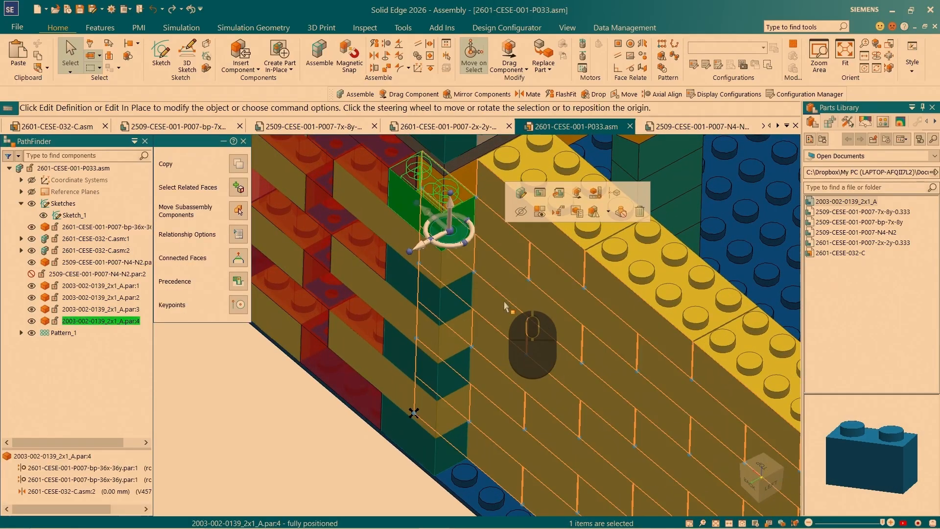
key("space")
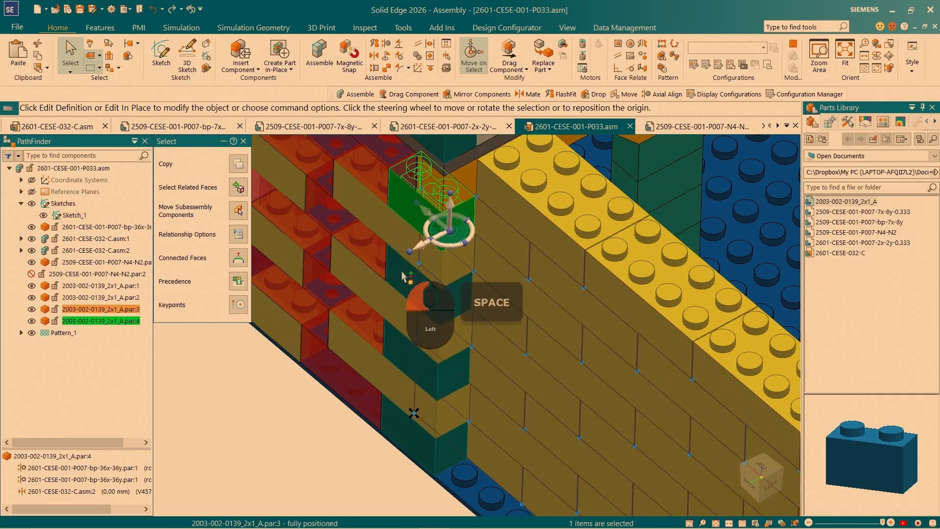
left_click(407, 385)
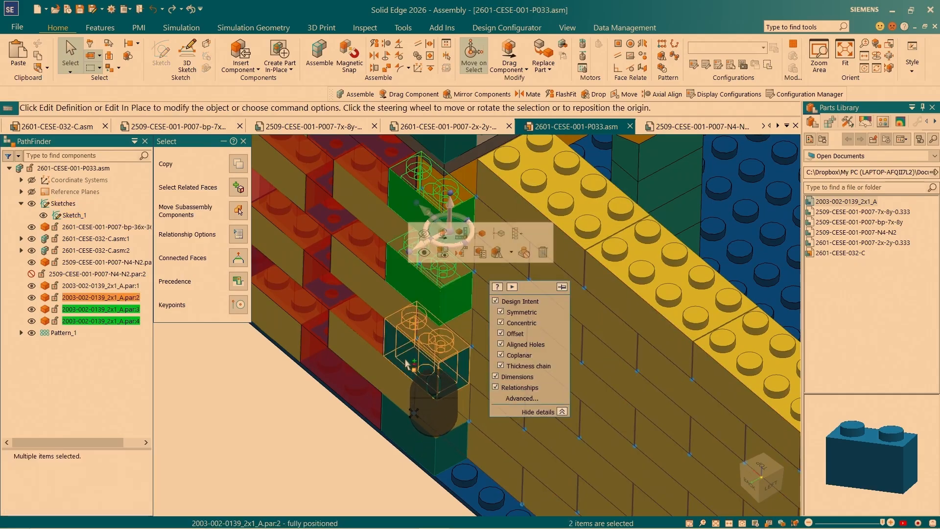
left_click(406, 362)
scroll(473, 230, "down", 2)
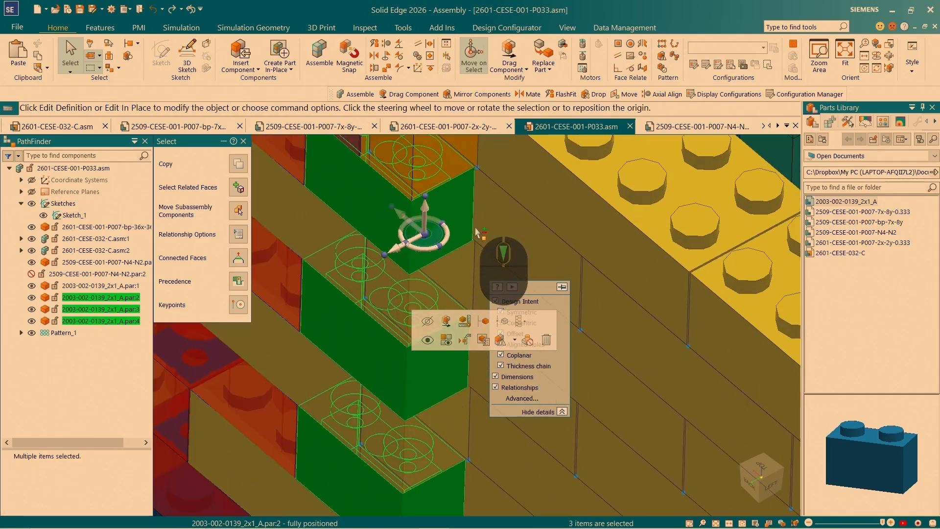
Position the steering wheel at the lower edge of the topmost selected 2x1 brick and turn its plane upright for an in-plane move.
left_click(425, 235)
scroll(429, 252, "down", 4)
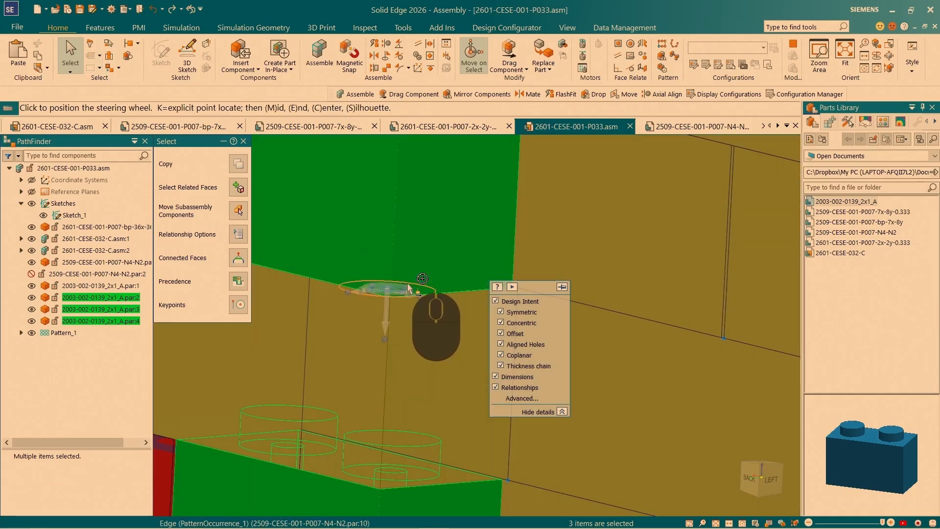
left_click(411, 285)
middle_click_drag(414, 284, 431, 293)
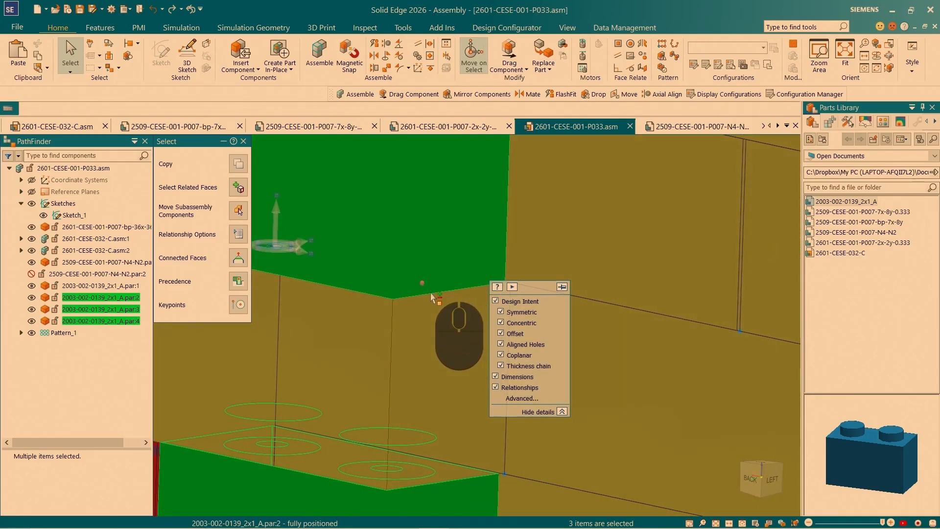
scroll(532, 274, "up", 2)
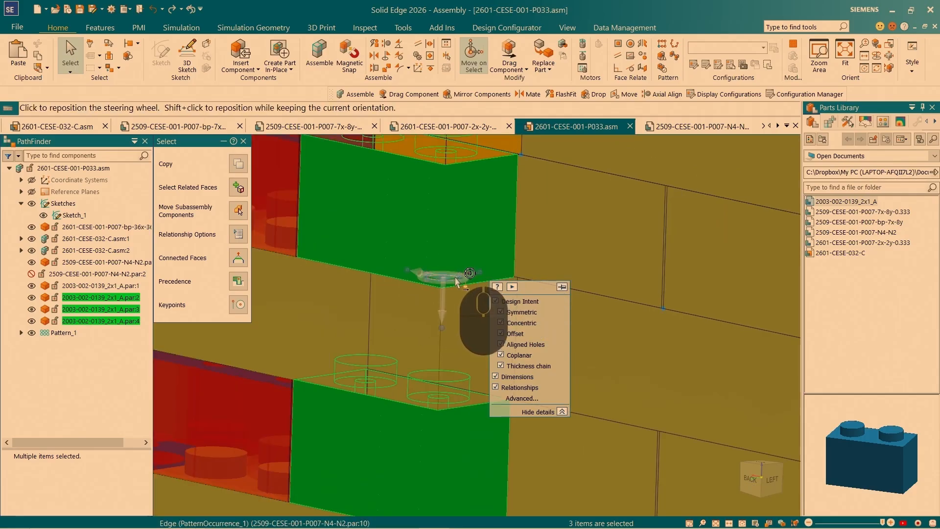
middle_click_drag(480, 295, 499, 304)
middle_click_drag(459, 275, 544, 305)
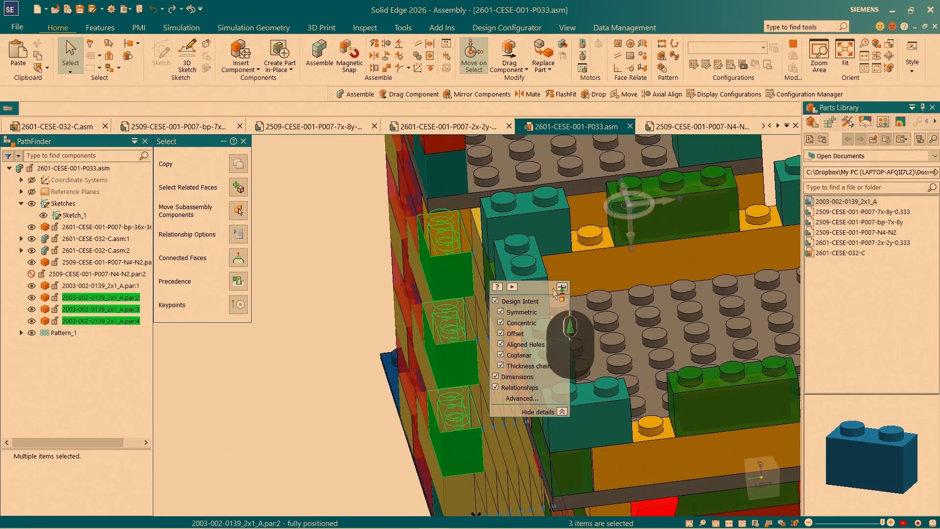
left_click(631, 208)
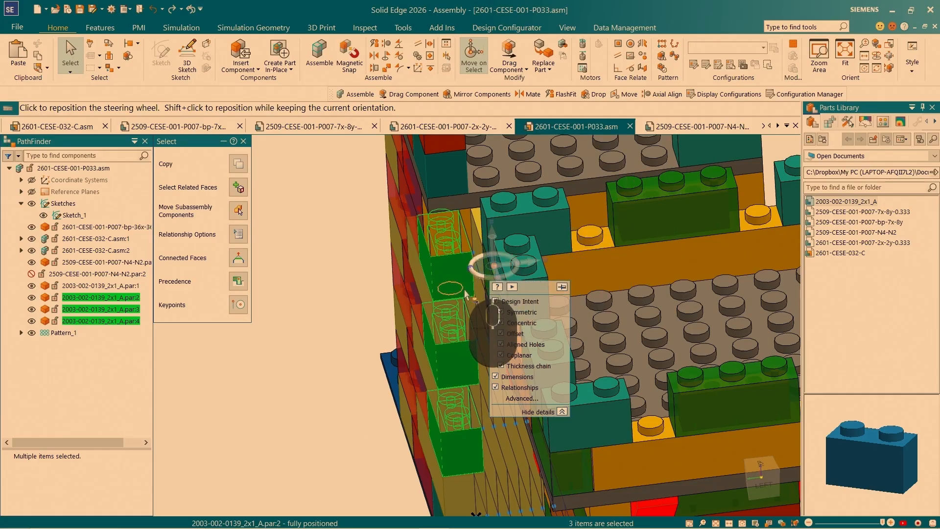
scroll(463, 295, "up", 4)
middle_click_drag(470, 293, 559, 270)
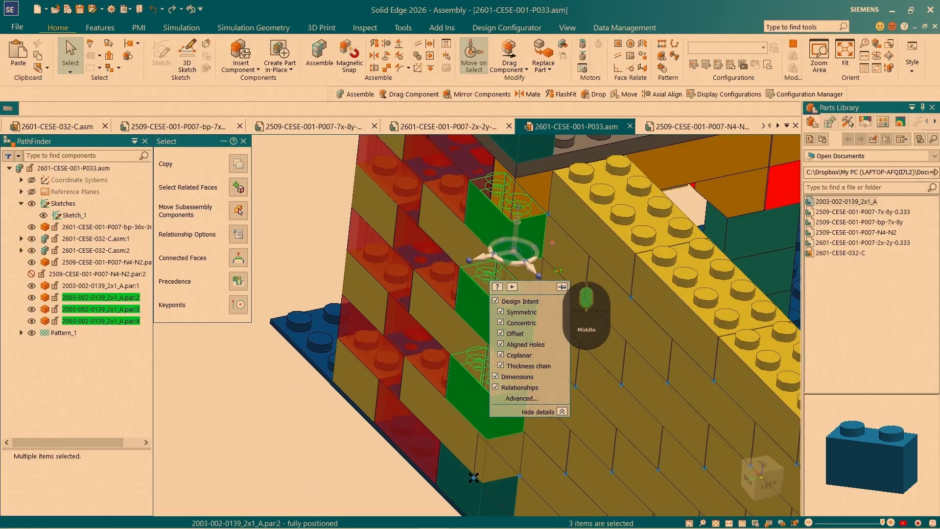
scroll(558, 271, "up", 3)
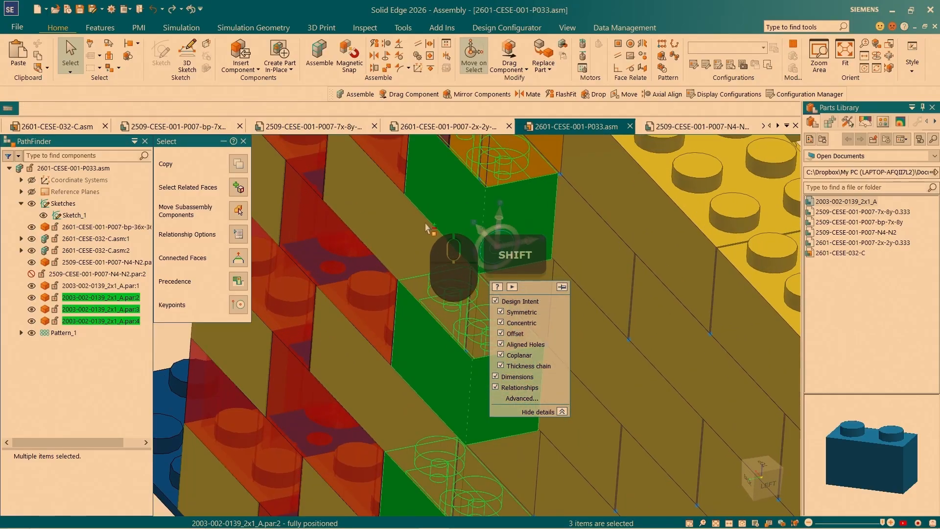
scroll(441, 275, "down", 5)
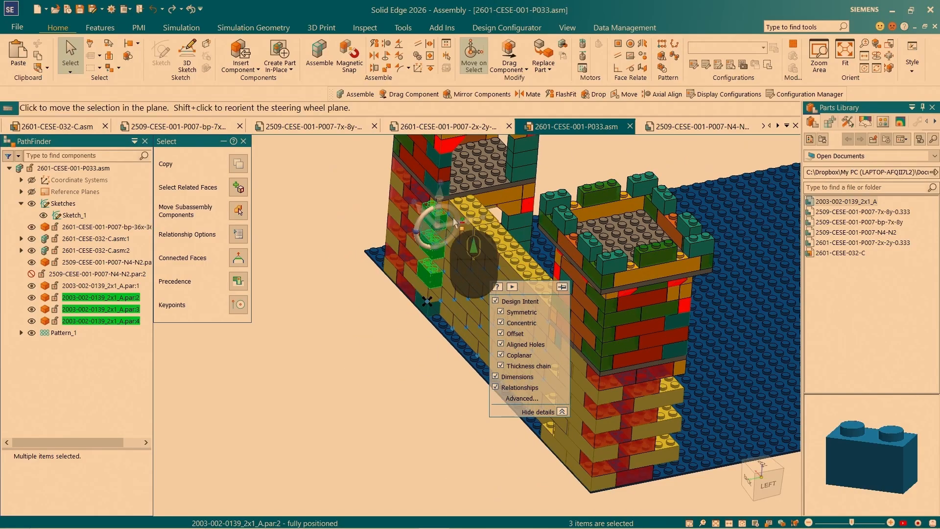
scroll(375, 346, "up", 6)
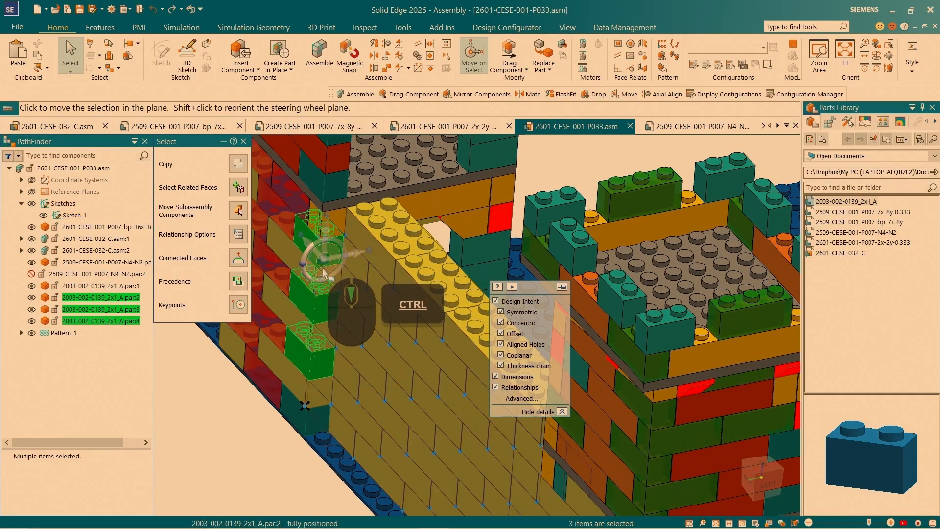
Copy the three 2x1 bricks 18.66 mm in plane to the wall's inner side, replacing unsatisfied relationships to other components only.
left_click(324, 273)
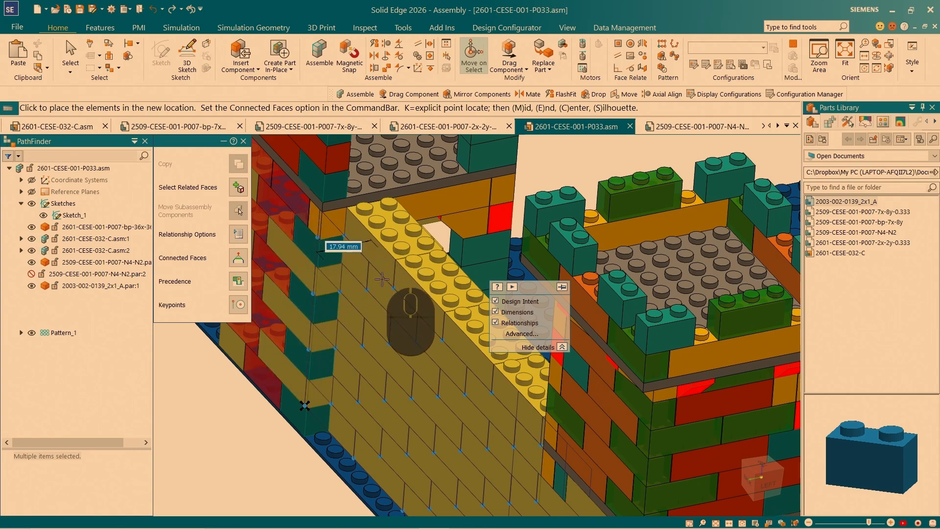
middle_click(423, 257)
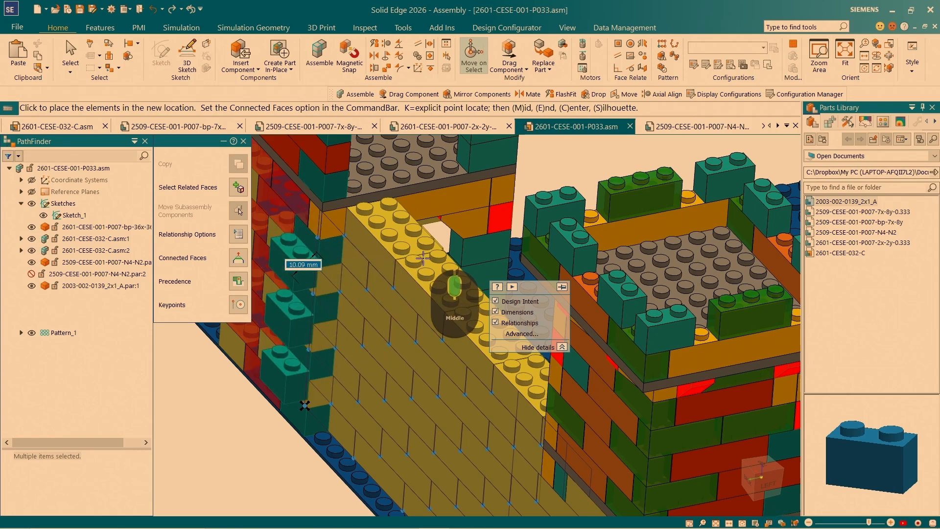
middle_click_drag(403, 251, 429, 275)
scroll(367, 285, "down", 6)
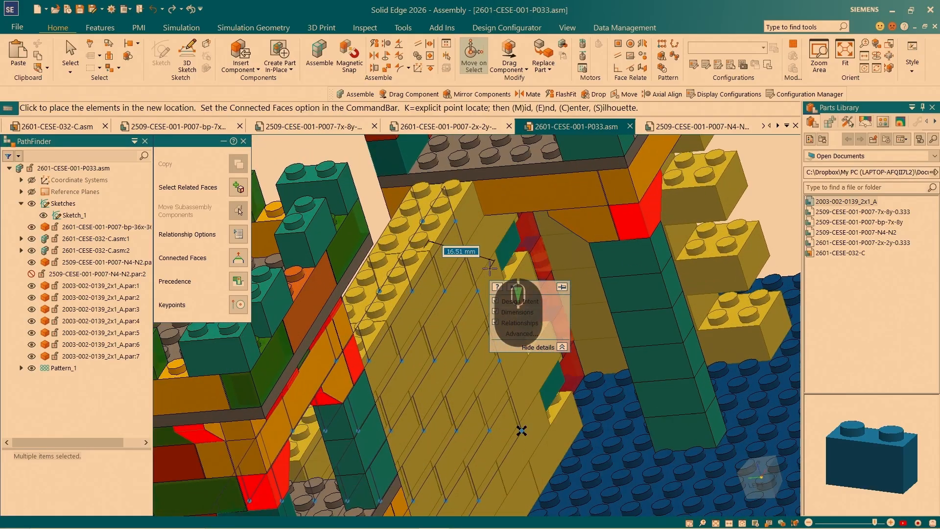
scroll(365, 284, "down", 4)
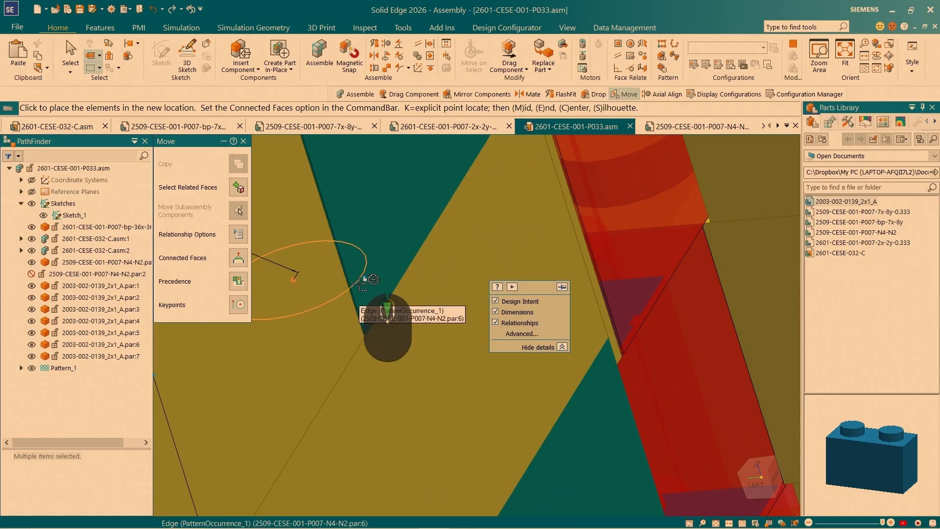
left_click(362, 283)
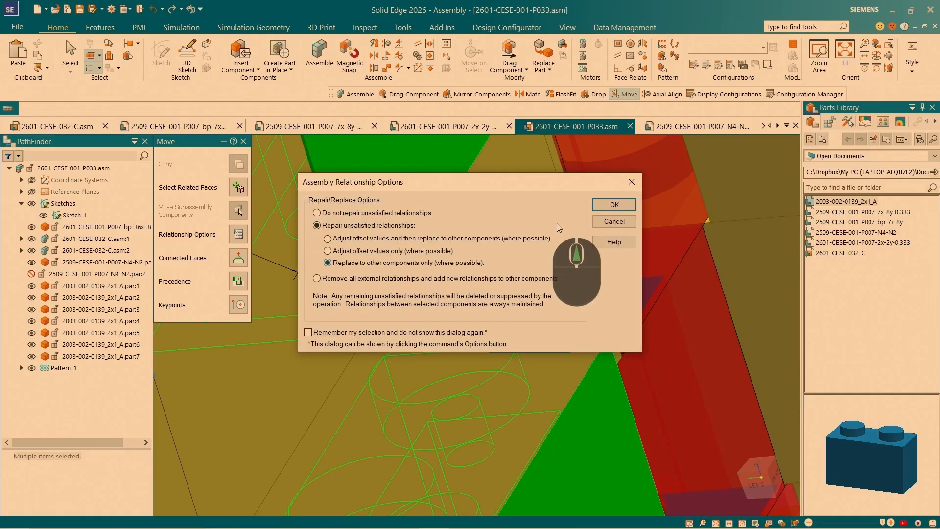
left_click(599, 209)
Choose the wall and tower bricks below, between and above the three new 2x1 copies as relationship targets, accept them and clear the selection.
scroll(432, 257, "up", 4)
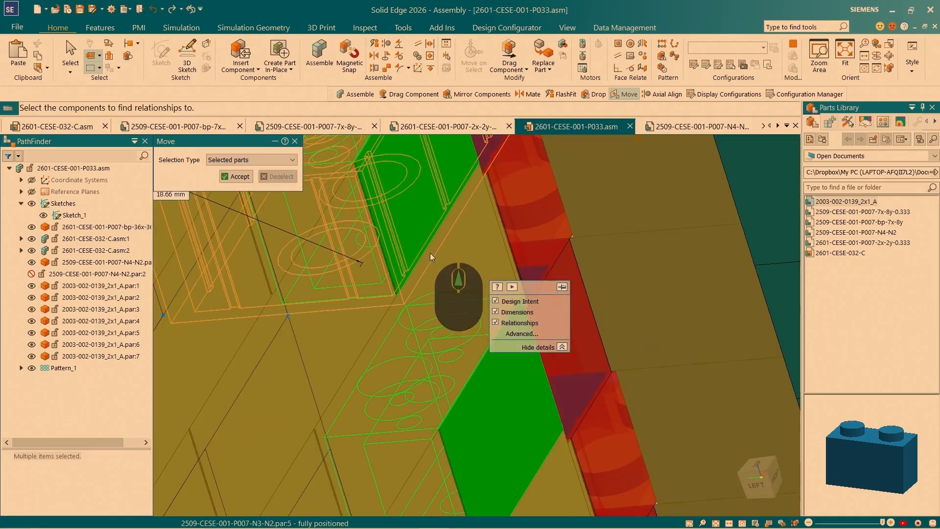
middle_click_drag(432, 256, 409, 260)
scroll(409, 260, "up", 3)
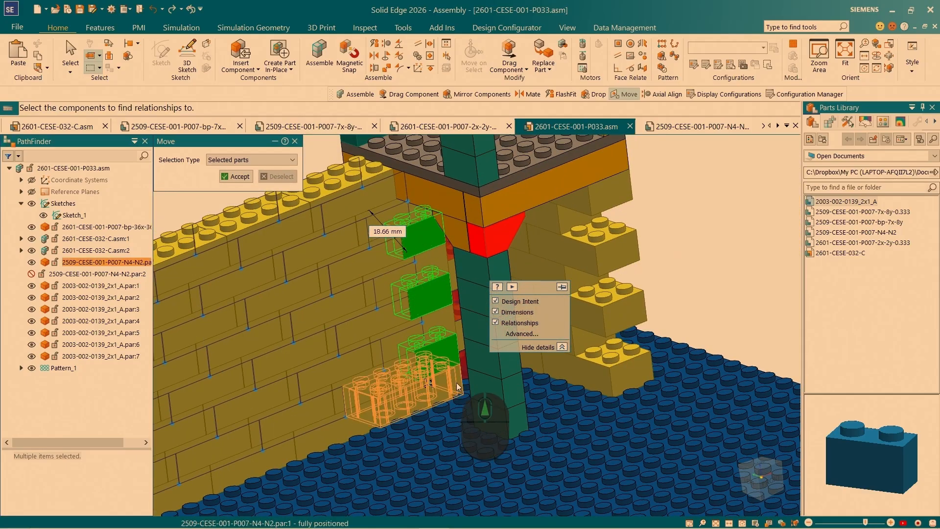
left_click(456, 372)
scroll(449, 349, "down", 3)
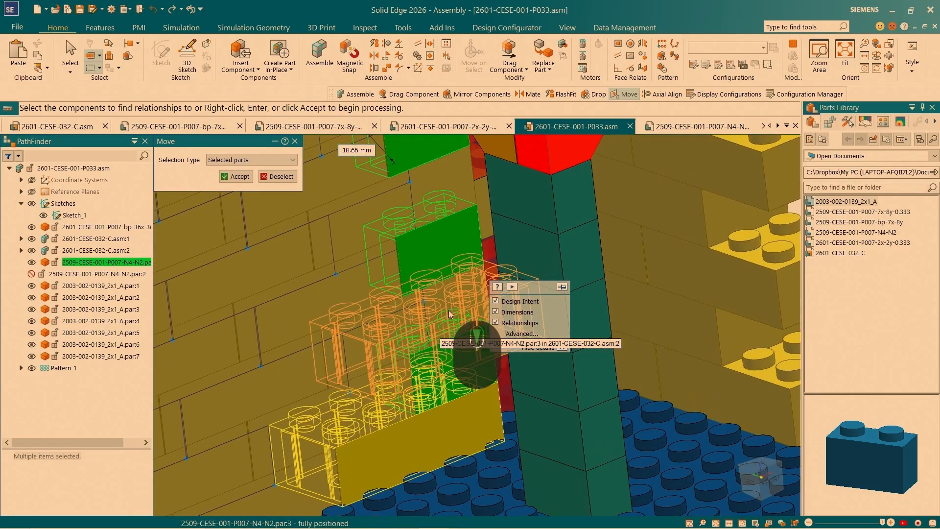
middle_click_drag(449, 306, 425, 179)
scroll(425, 180, "up", 5)
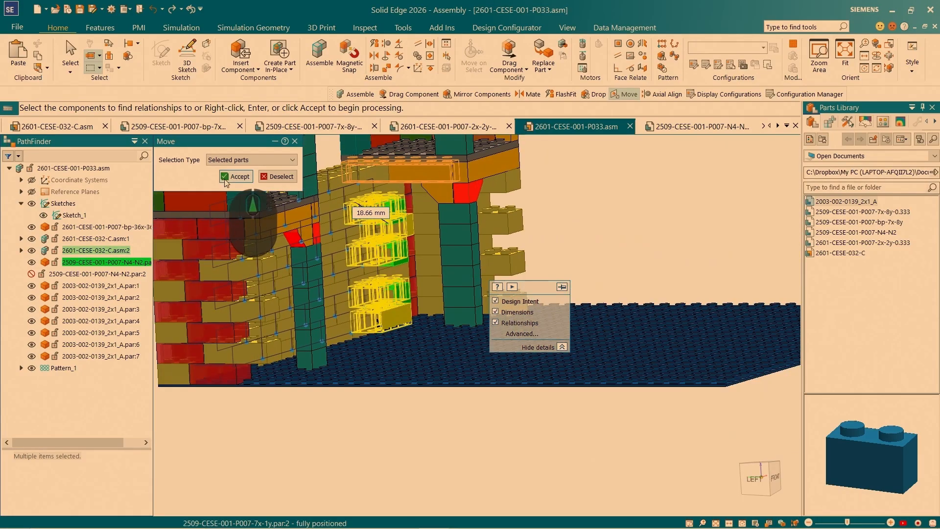
left_click(227, 177)
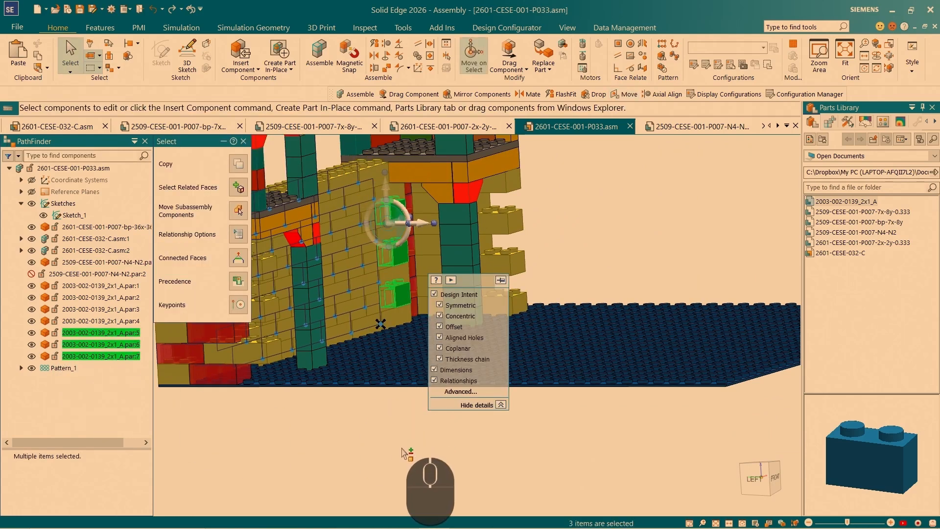
key("Escape")
Select the lowest outer 2x1 brick on the baseplate and reposition the steering wheel to the bottom edge of its outer face.
scroll(413, 298, "down", 2)
scroll(413, 298, "up", 1)
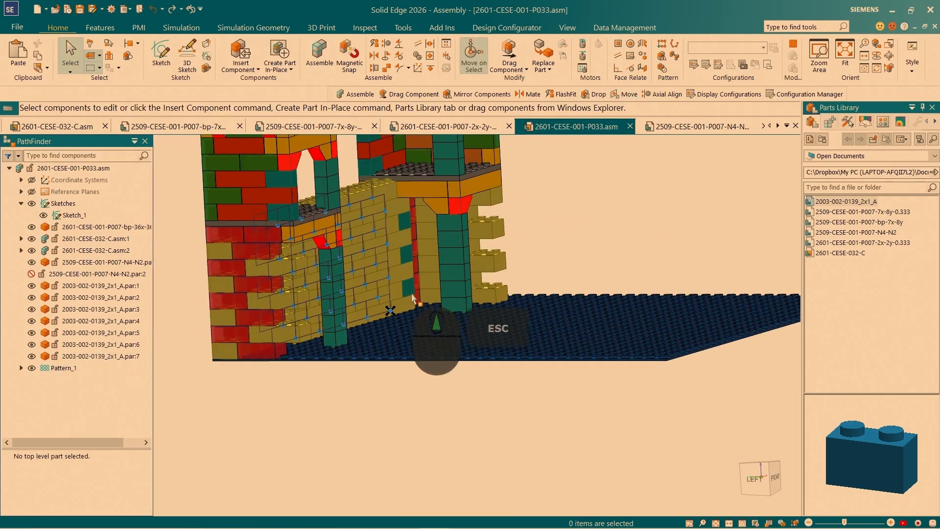
middle_click_drag(503, 293, 319, 275)
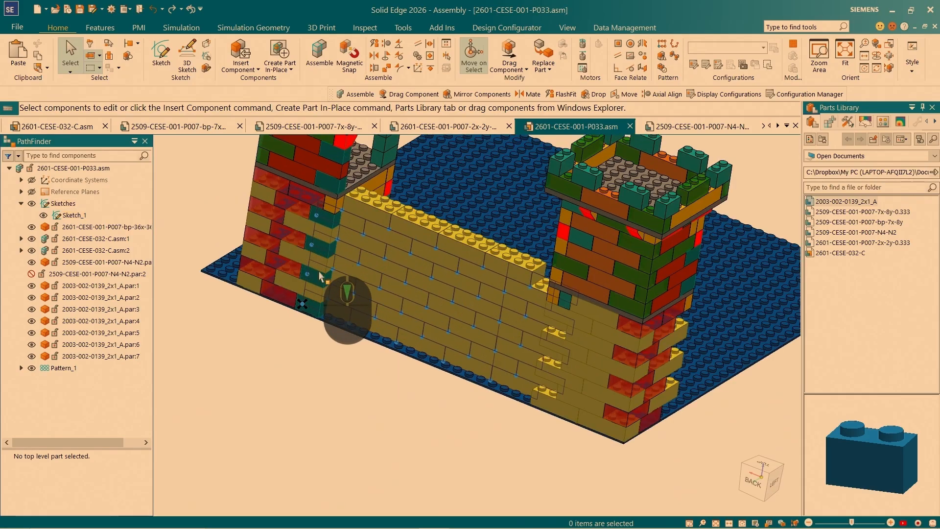
scroll(320, 275, "up", 3)
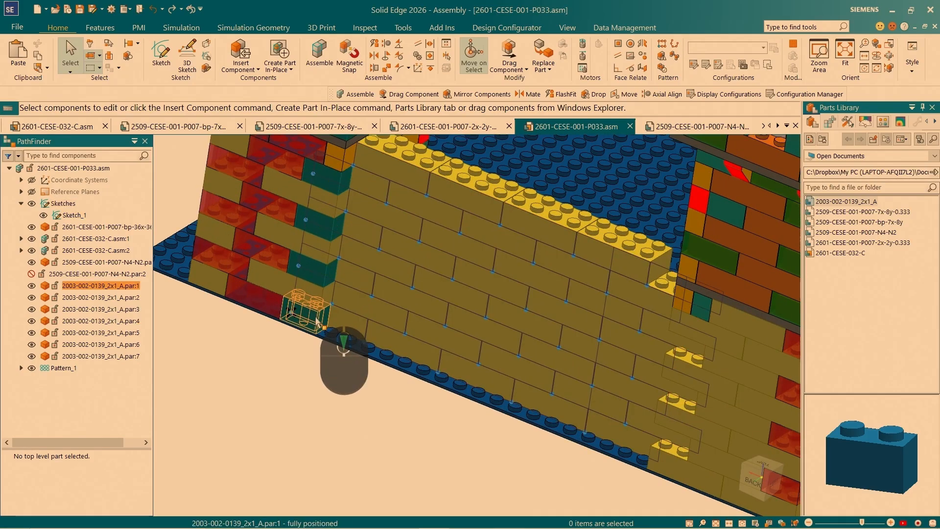
scroll(316, 318, "up", 3)
left_click(309, 327)
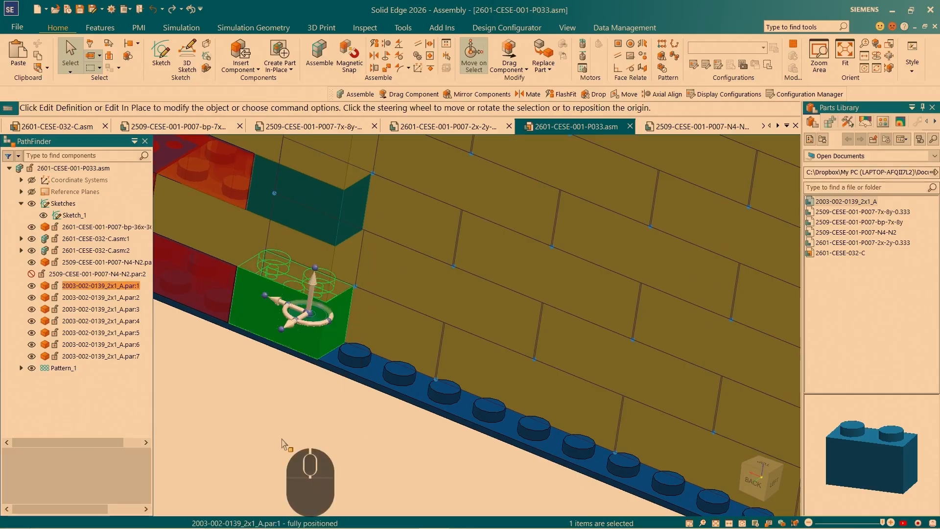
left_click(309, 315)
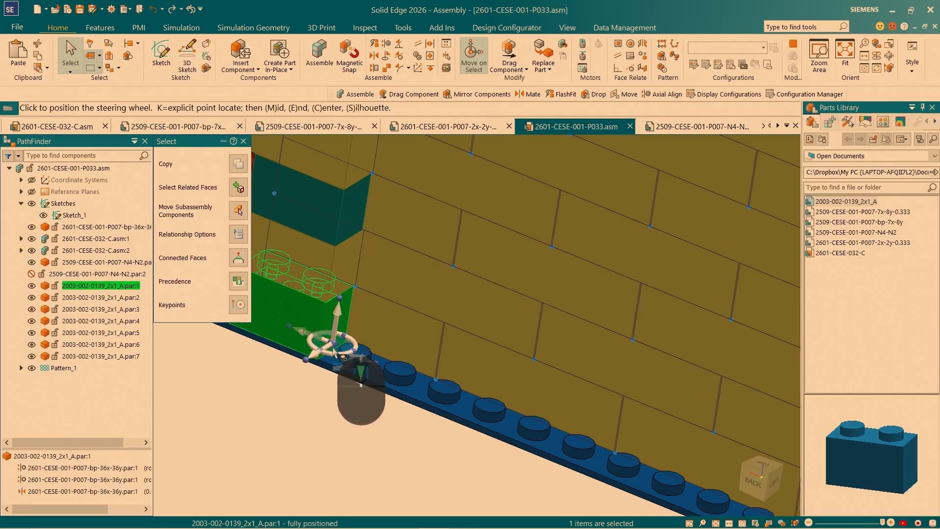
scroll(323, 344, "down", 3)
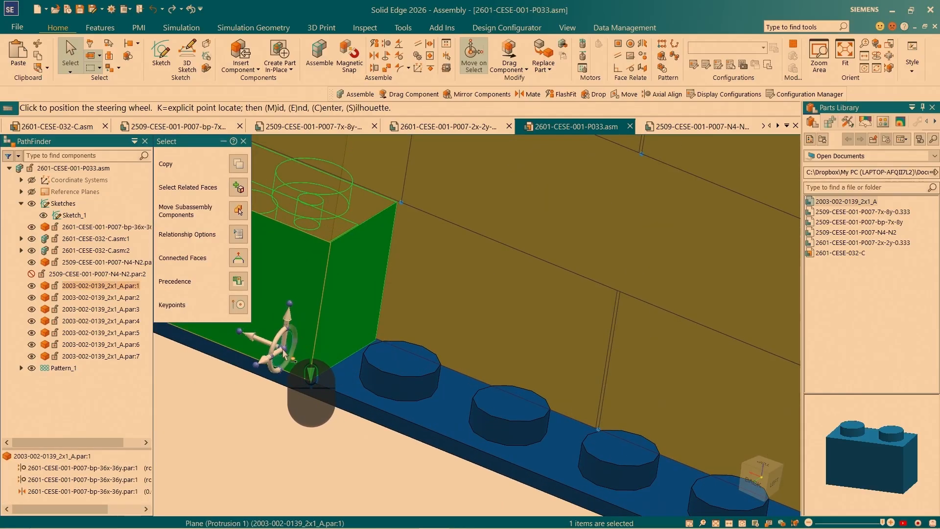
left_click(289, 425)
scroll(360, 406, "up", 4)
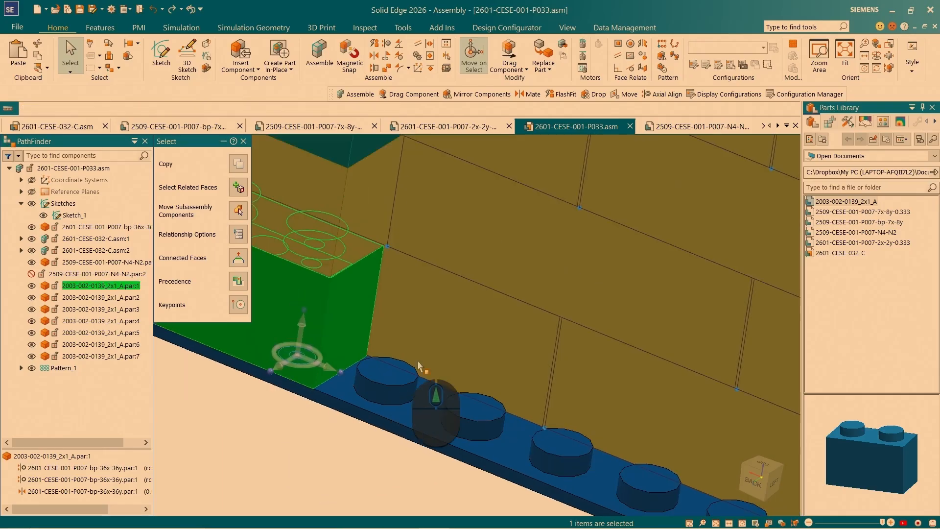
Add the three 2x1 bricks stacked in the gaps above the lowest outer brick to the selection.
key("space")
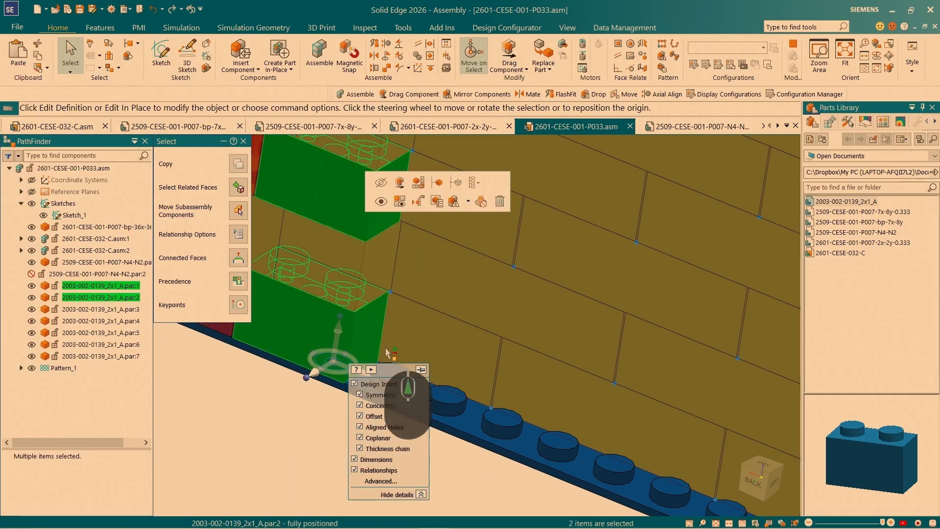
scroll(419, 294, "down", 6)
scroll(421, 240, "up", 3)
left_click(407, 235)
scroll(416, 284, "down", 5)
scroll(414, 265, "up", 3)
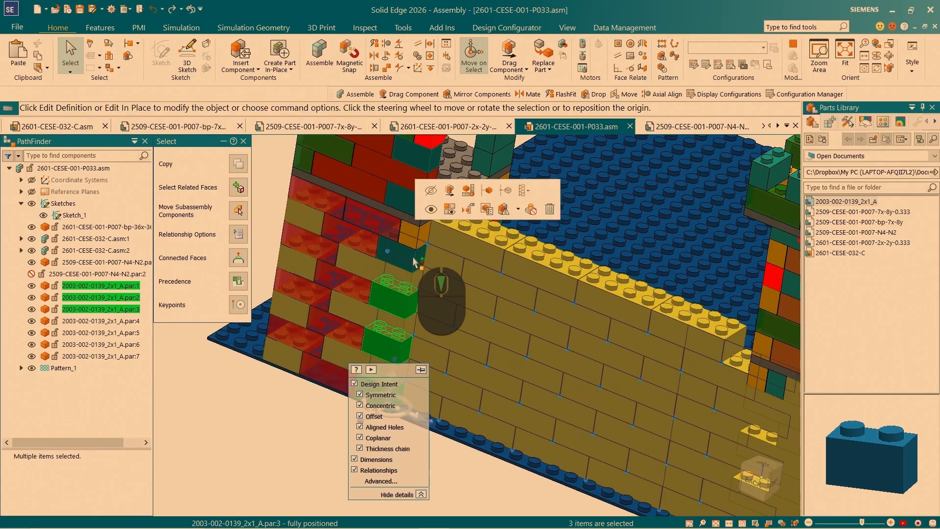
left_click(410, 262)
scroll(409, 260, "down", 4)
scroll(368, 286, "up", 5)
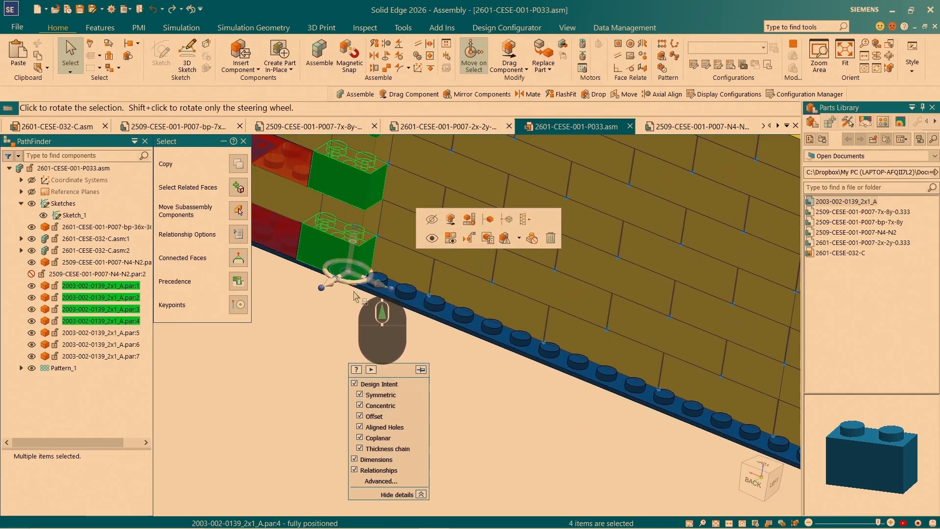
Copy the four outer 2x1 bricks 160.80 mm in plane to the other tower's baseplate stud, replacing unsatisfied relationships to other components only.
scroll(394, 313, "down", 3)
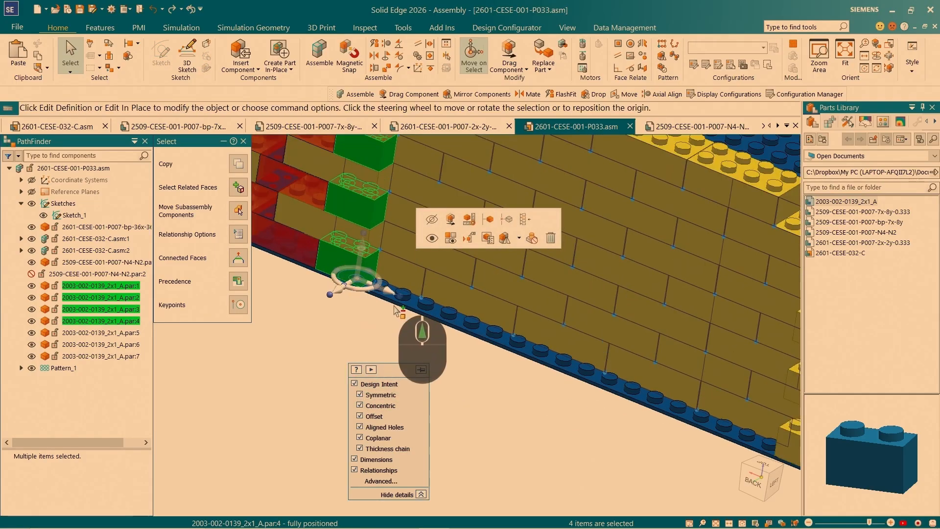
left_click(362, 286, "ctrl")
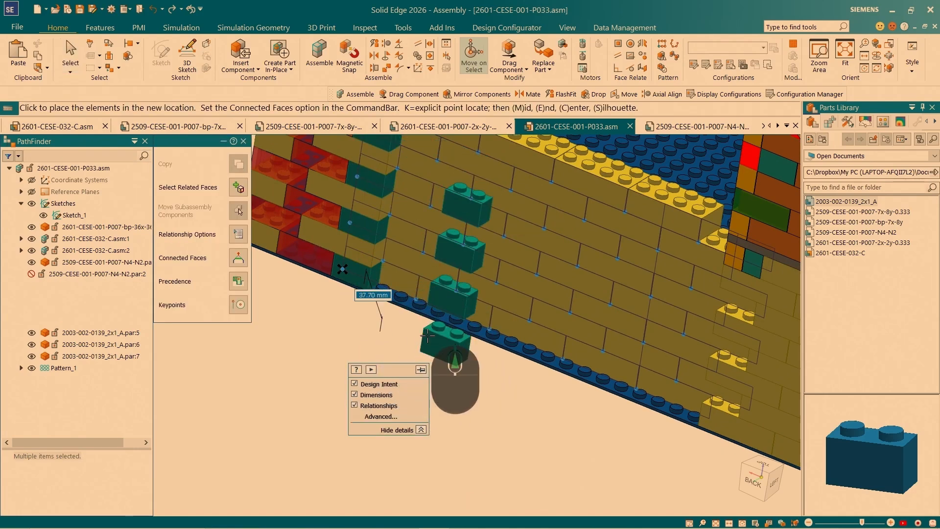
scroll(444, 346, "down", 5)
middle_click_drag(421, 308, 230, 350)
scroll(230, 349, "up", 8)
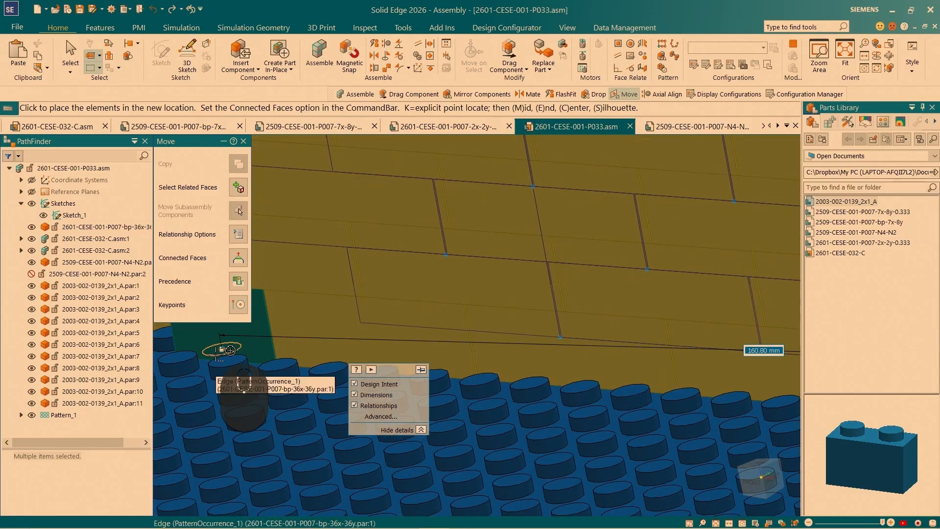
left_click(217, 360)
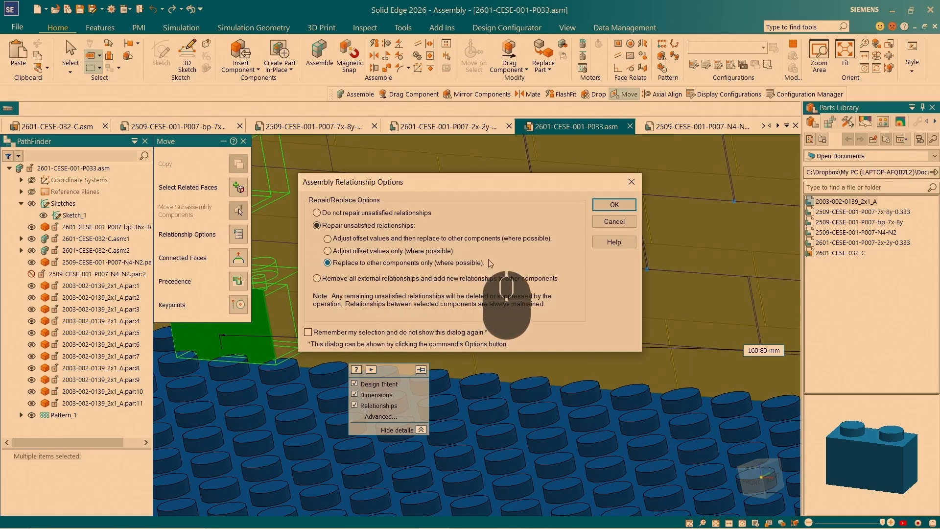
left_click(614, 204)
Choose the baseplate and the tower bricks around the four new 2x1 copies as relationship targets, accept them and clear the selection.
scroll(682, 276, "up", 6)
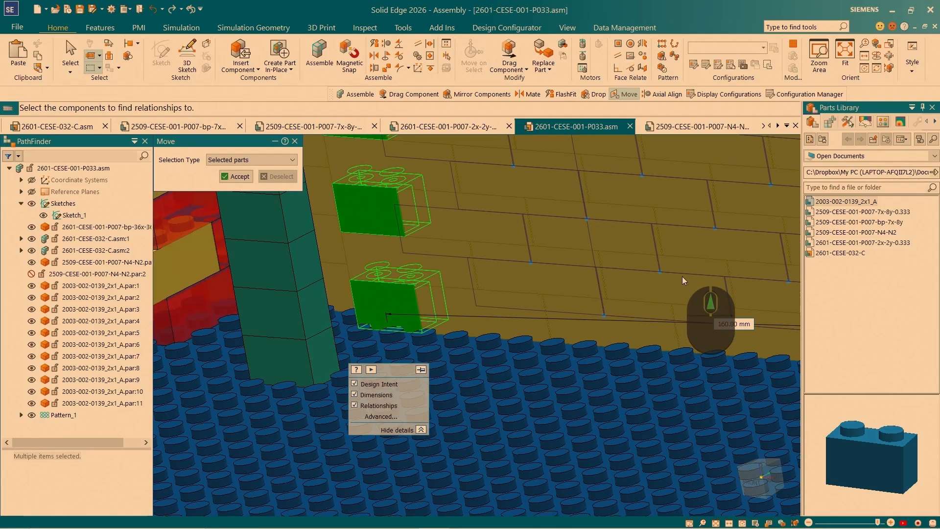
left_click(558, 328)
scroll(535, 262, "down", 8)
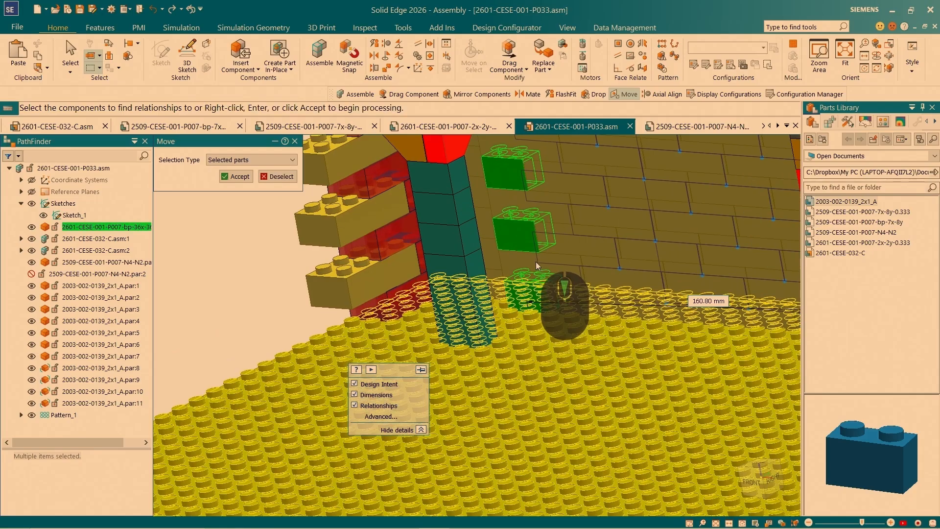
scroll(474, 284, "up", 5)
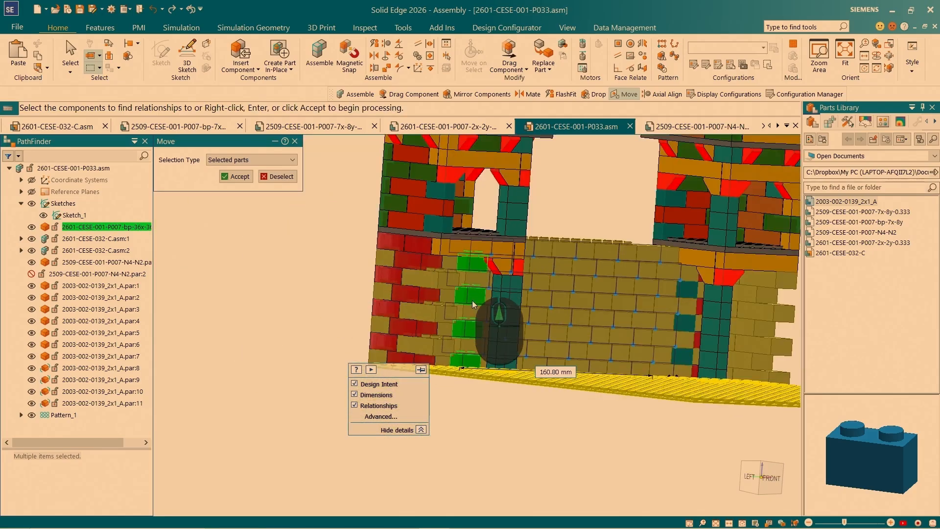
middle_click_drag(478, 411, 822, 250)
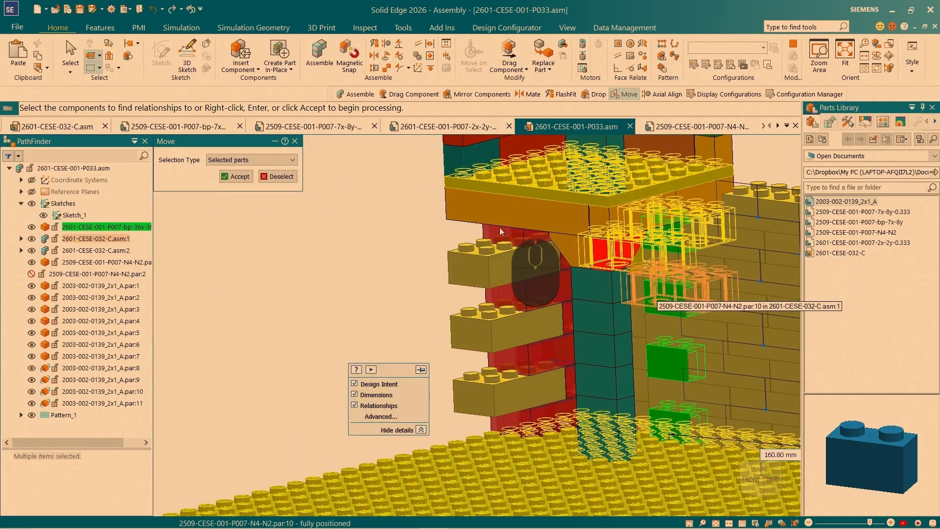
scroll(492, 218, "up", 5)
scroll(554, 258, "down", 6)
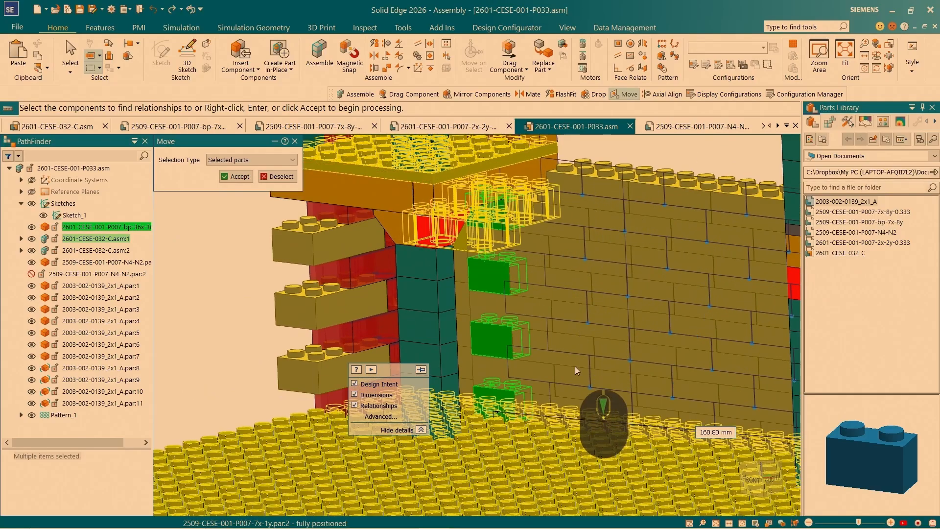
middle_click_drag(615, 193, 602, 264)
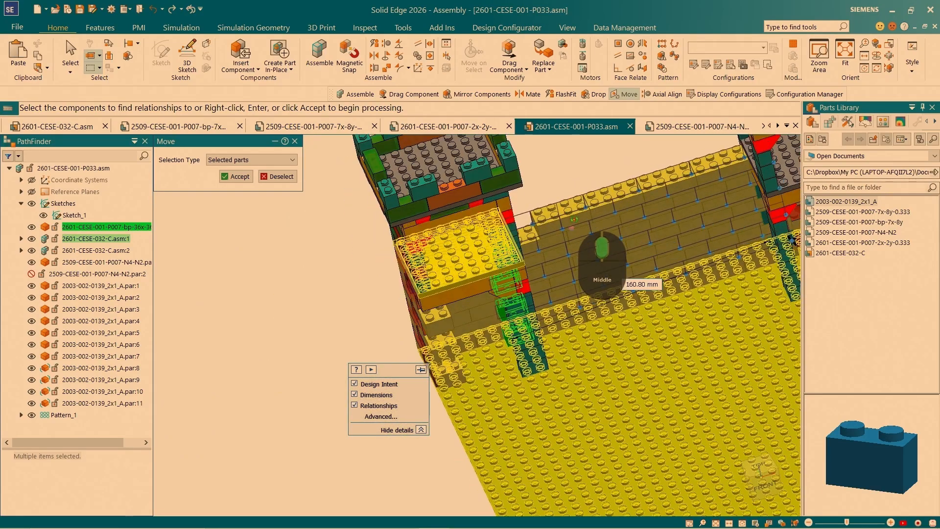
middle_click_drag(574, 218, 249, 250)
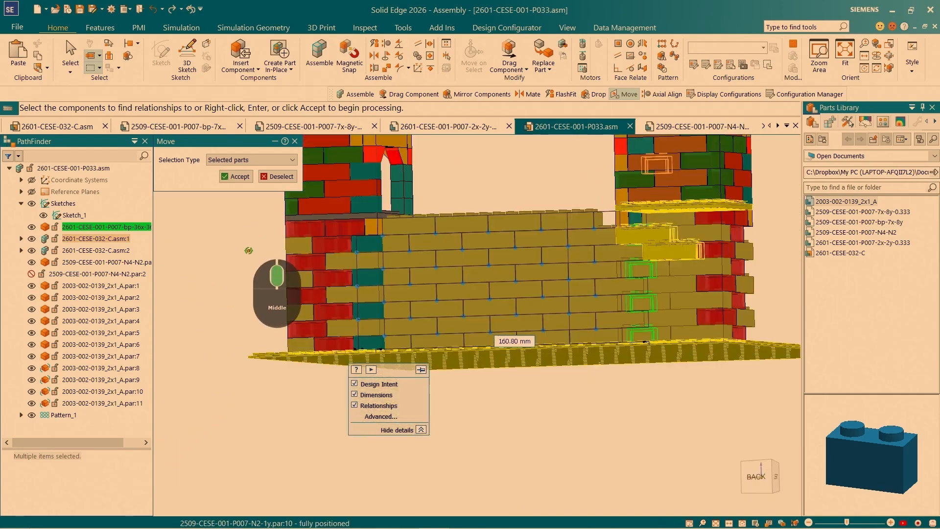
scroll(658, 295, "down", 8)
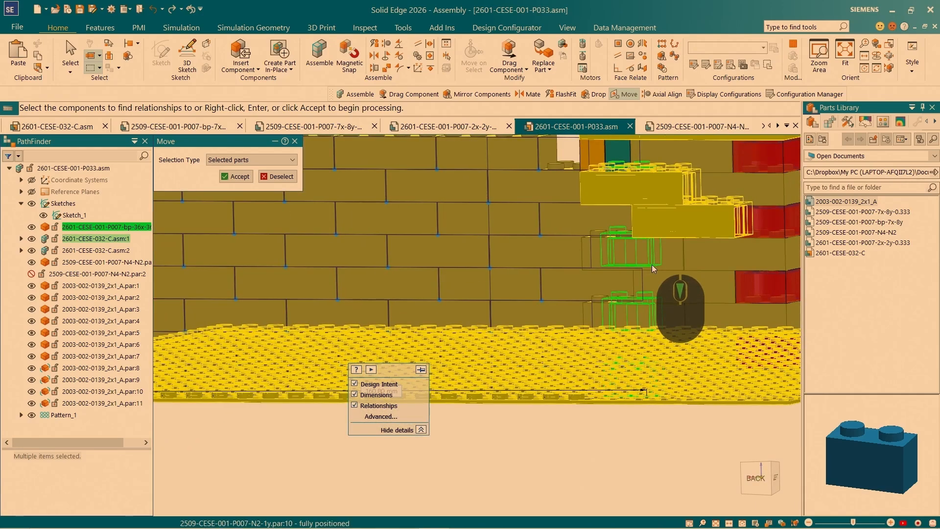
scroll(538, 206, "up", 5)
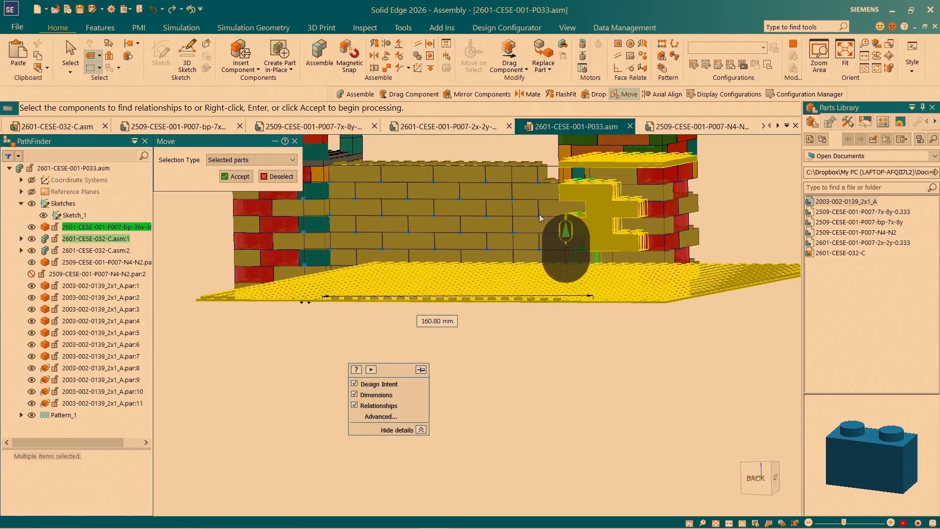
middle_click_drag(617, 295, 594, 325)
scroll(611, 283, "down", 4)
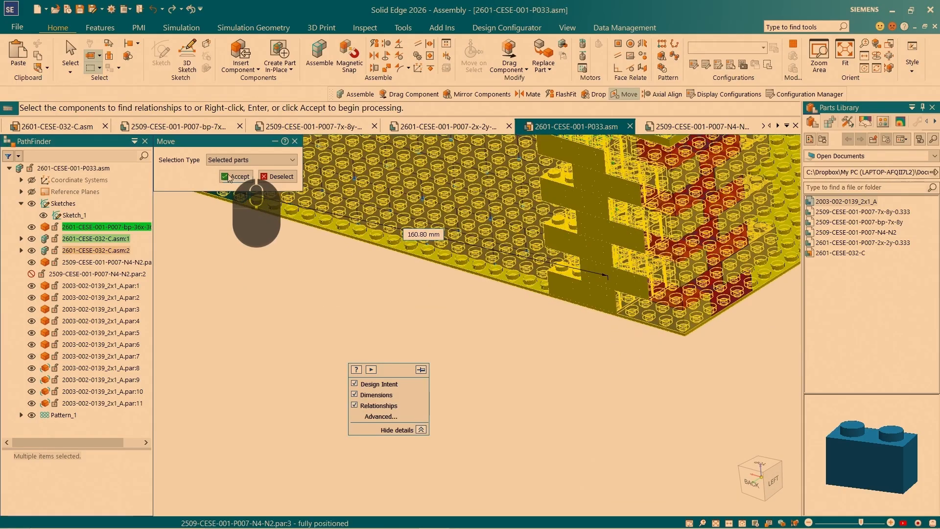
left_click(240, 181)
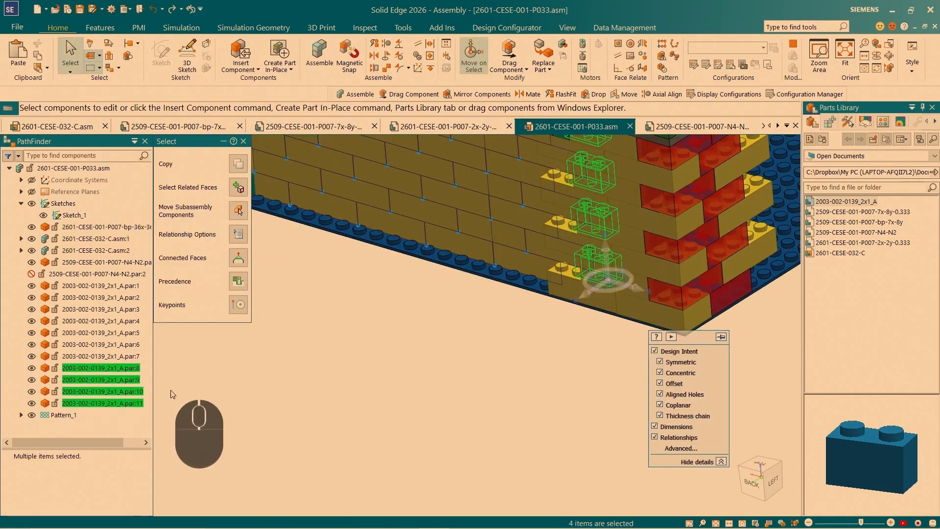
scroll(492, 297, "down", 2)
middle_click_drag(553, 327, 448, 254)
key("Escape")
Switch to an isometric view, select the lowest inner 2x1 brick and reposition the steering wheel near the lower corner of its inner face.
key("ctrl+i")
scroll(361, 218, "down", 3)
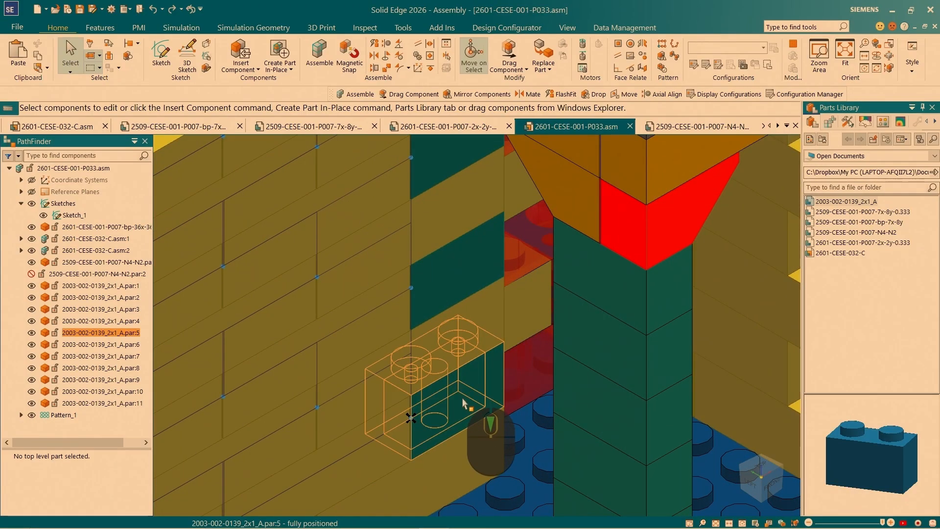
left_click(458, 394)
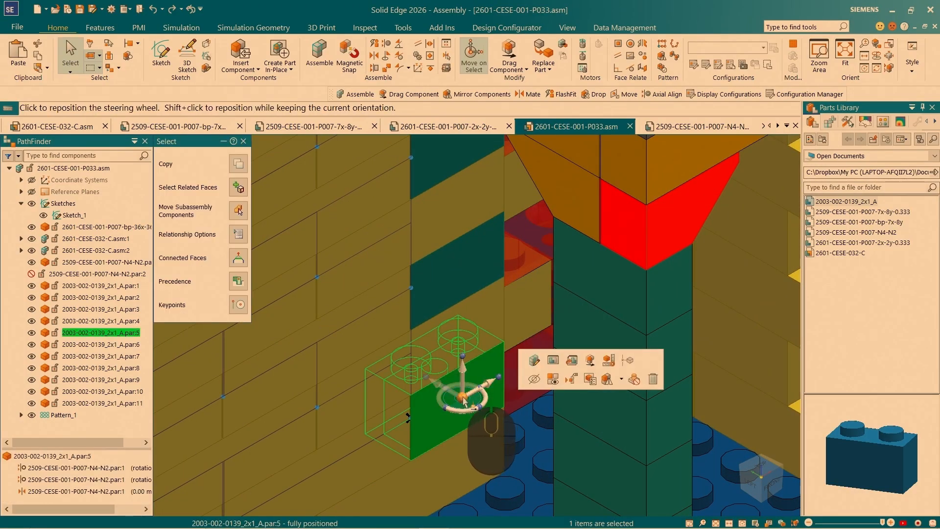
left_click(463, 397)
scroll(452, 425, "down", 3)
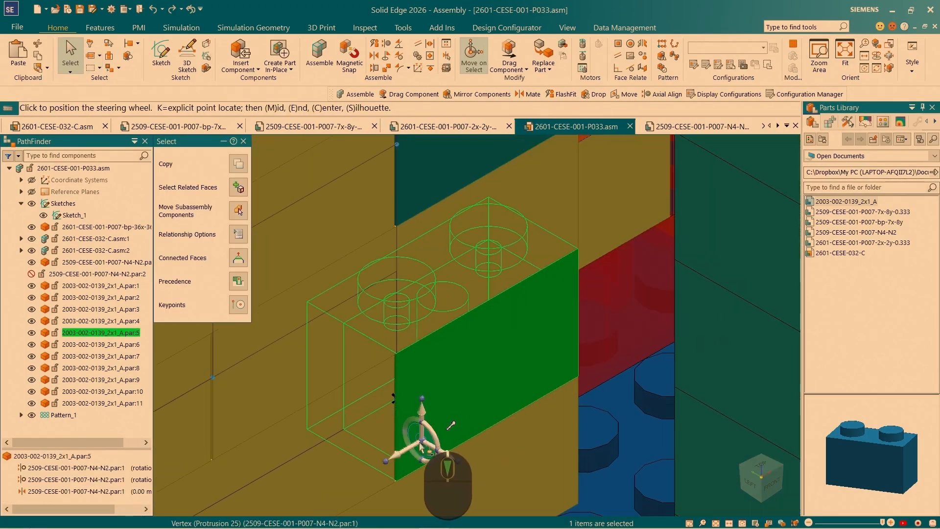
scroll(451, 425, "down", 2)
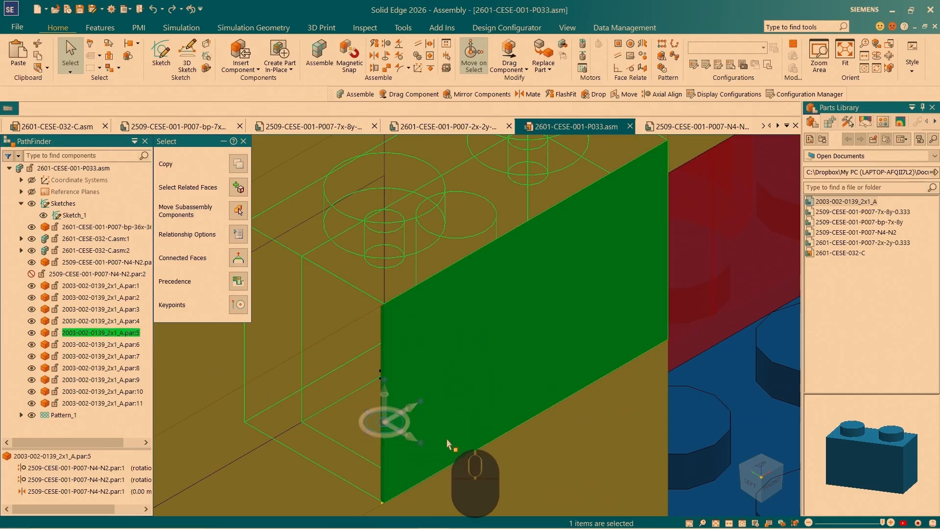
middle_click_drag(447, 445, 503, 362)
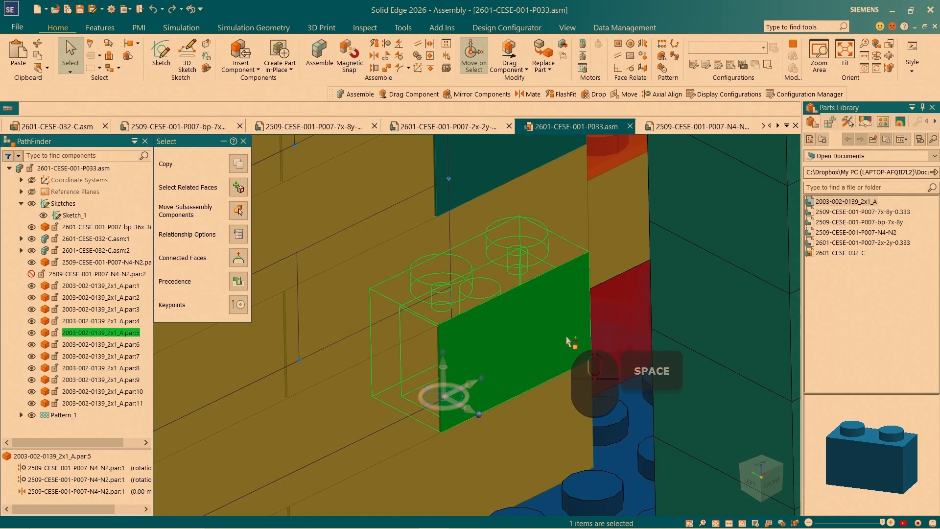
left_click_drag(568, 342, 602, 326)
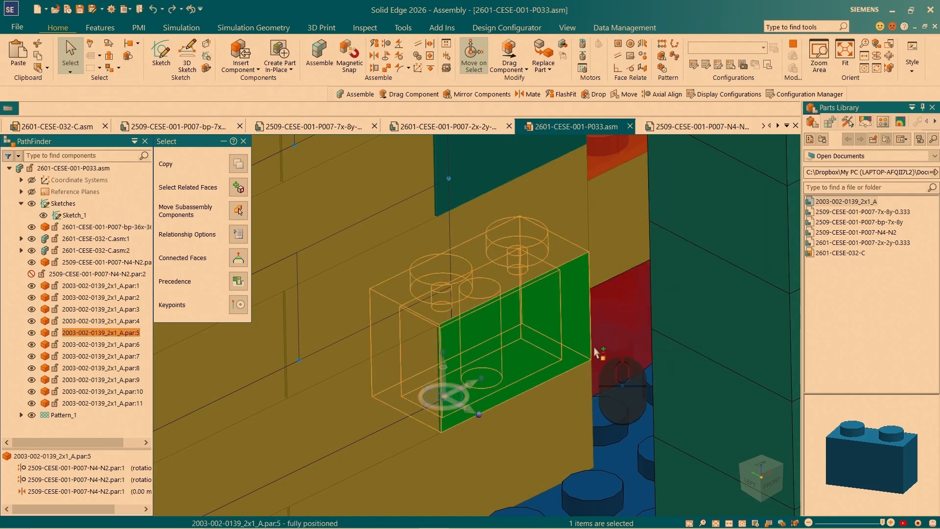
scroll(467, 324, "up", 1)
scroll(466, 320, "up", 3)
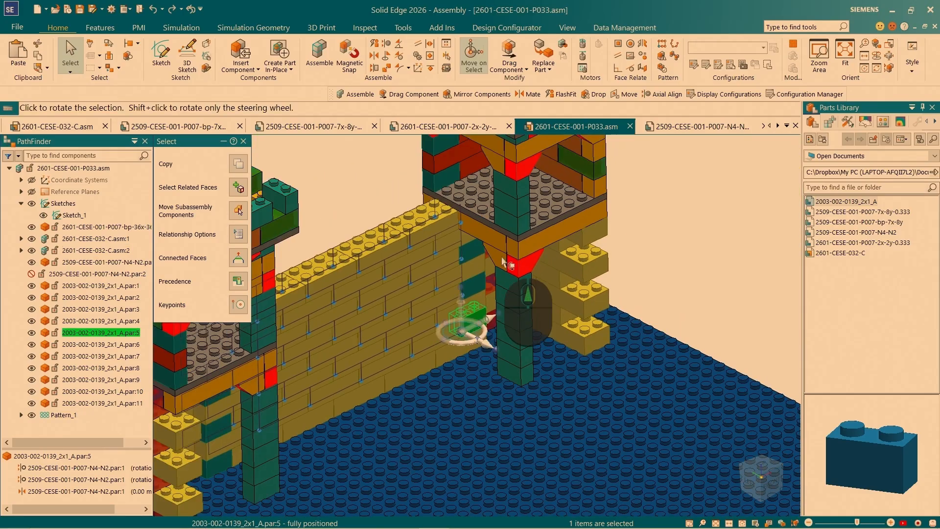
Add the two 2x1 bricks stacked above the lowest inner brick to the selection.
scroll(463, 333, "down", 4)
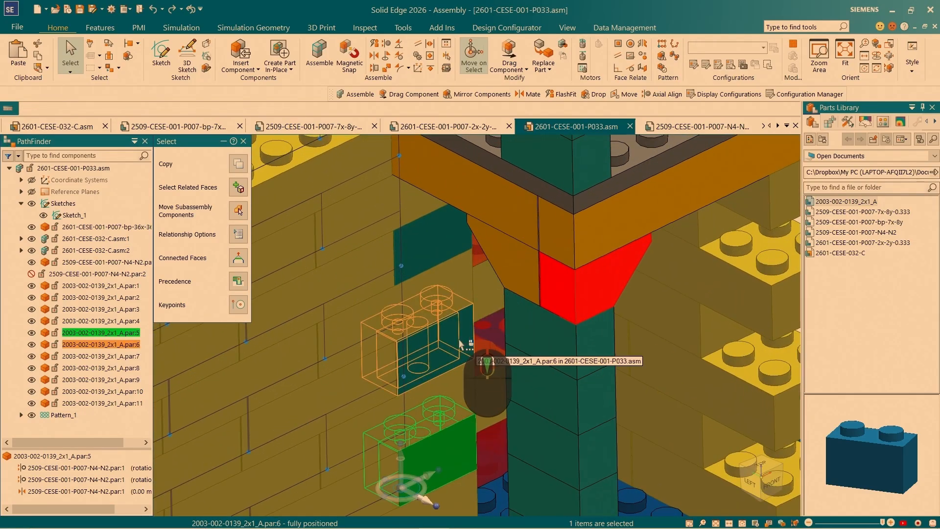
left_click(461, 345, "ctrl")
left_click(445, 247, "ctrl")
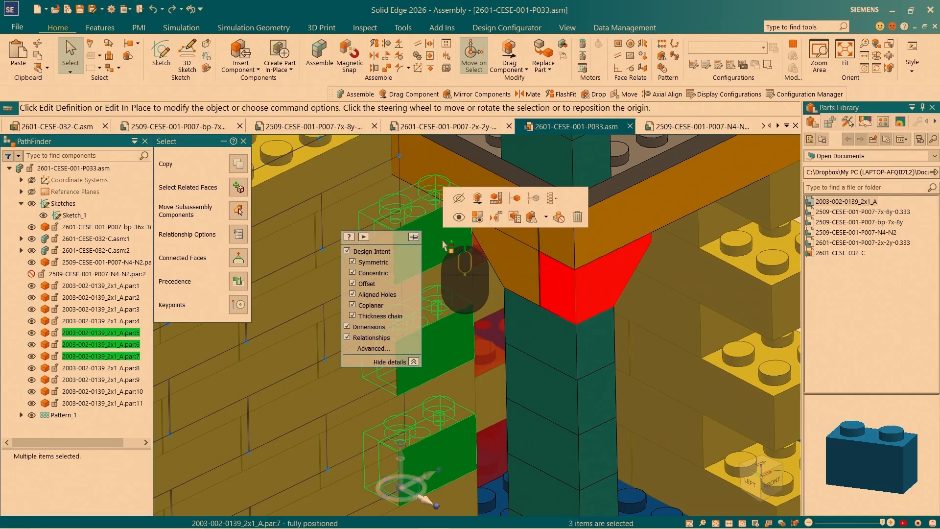
scroll(469, 313, "up", 3)
scroll(483, 342, "down", 4)
Copy the three inner 2x1 bricks in plane to the stud centre of the opposite tower's lowest brick, replacing unsatisfied relationships to other components only.
left_click(482, 301)
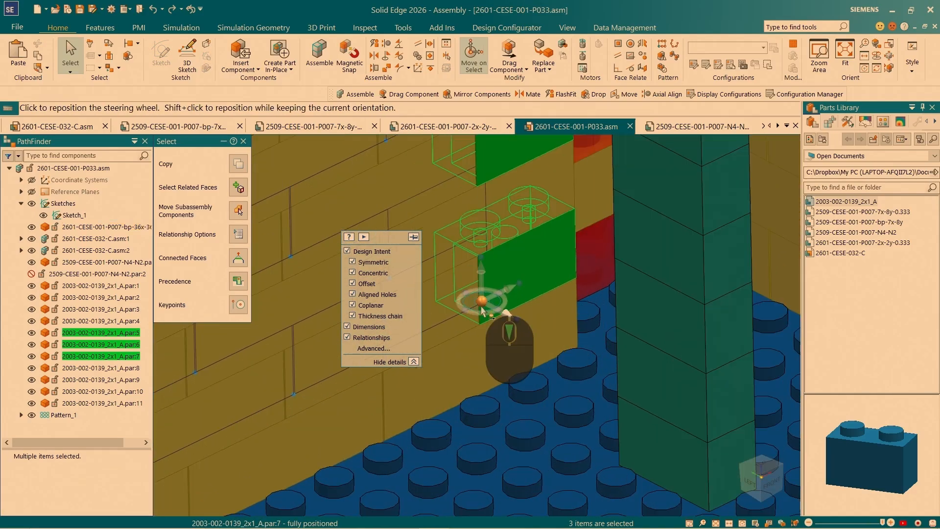
scroll(482, 310, "down", 3)
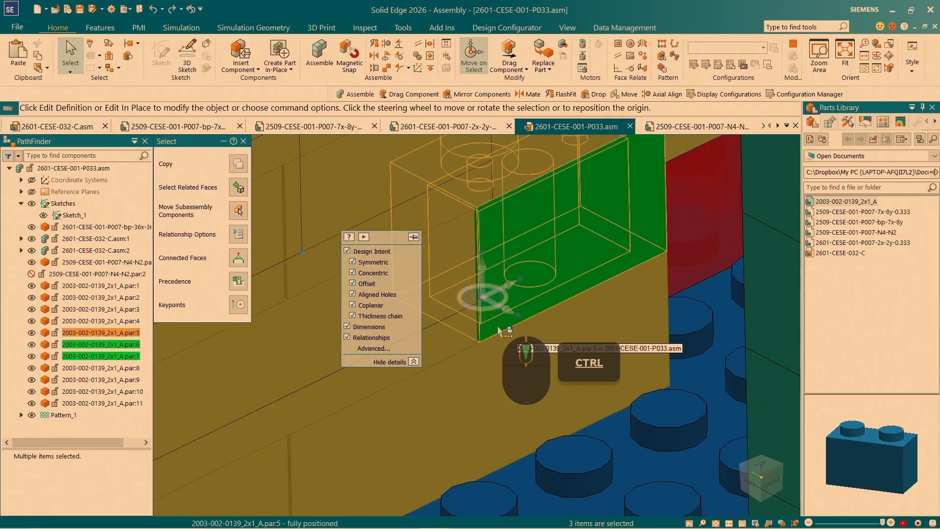
left_click(473, 300, "ctrl")
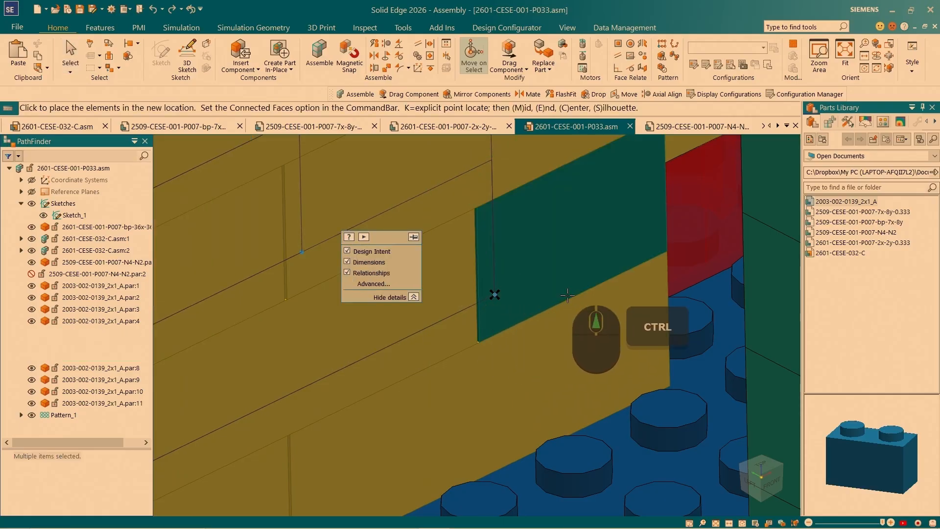
scroll(568, 295, "up", 10)
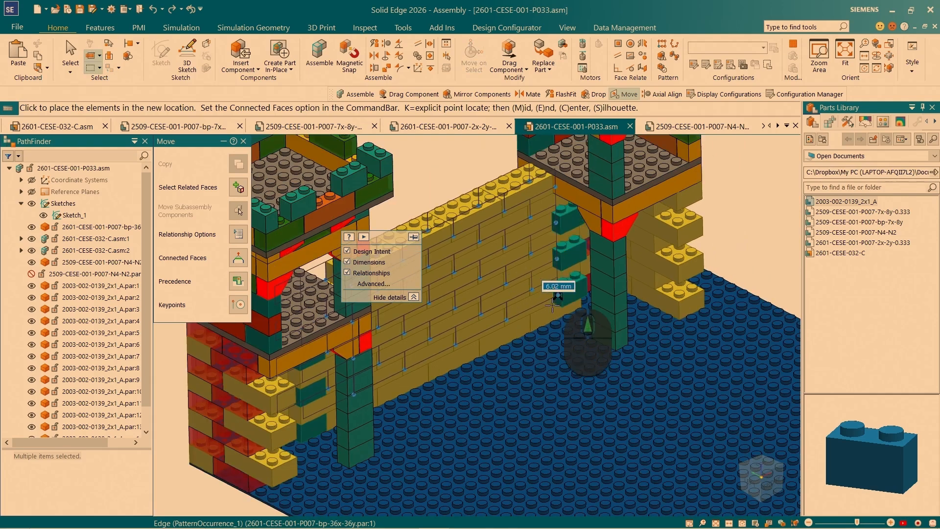
scroll(552, 304, "up", 3)
middle_click_drag(498, 348, 592, 348)
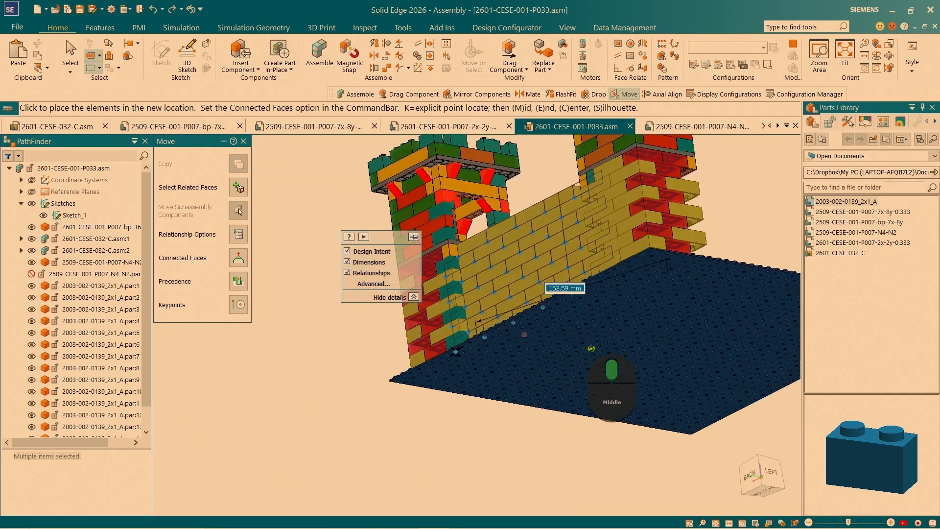
scroll(688, 285, "down", 8)
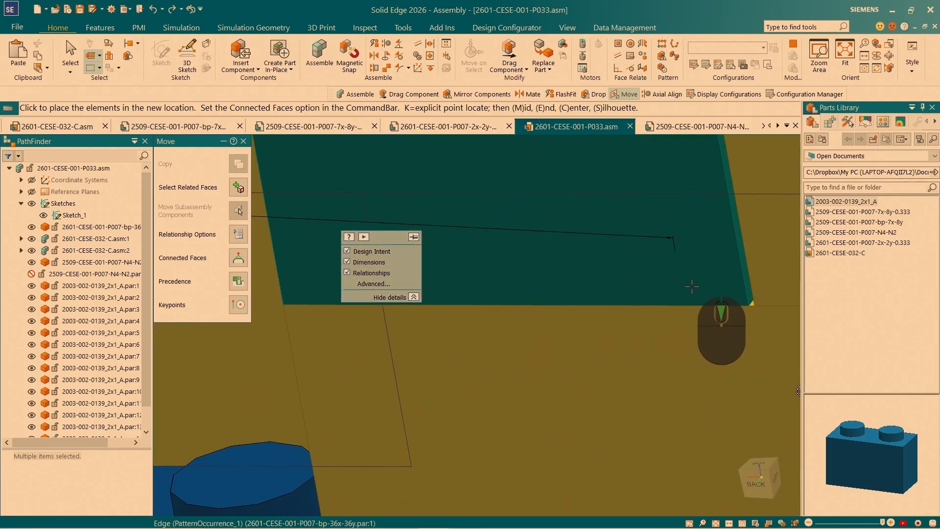
mouse_move(692, 287)
middle_mouse_down()
mouse_move(645, 278)
mouse_move(581, 285)
mouse_move(617, 276)
mouse_move(679, 280)
middle_mouse_up()
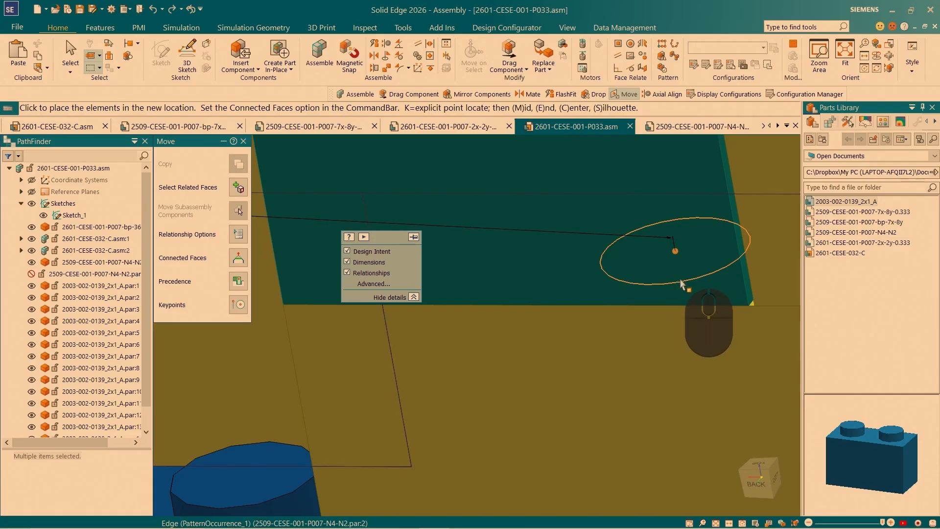
right_click(683, 286)
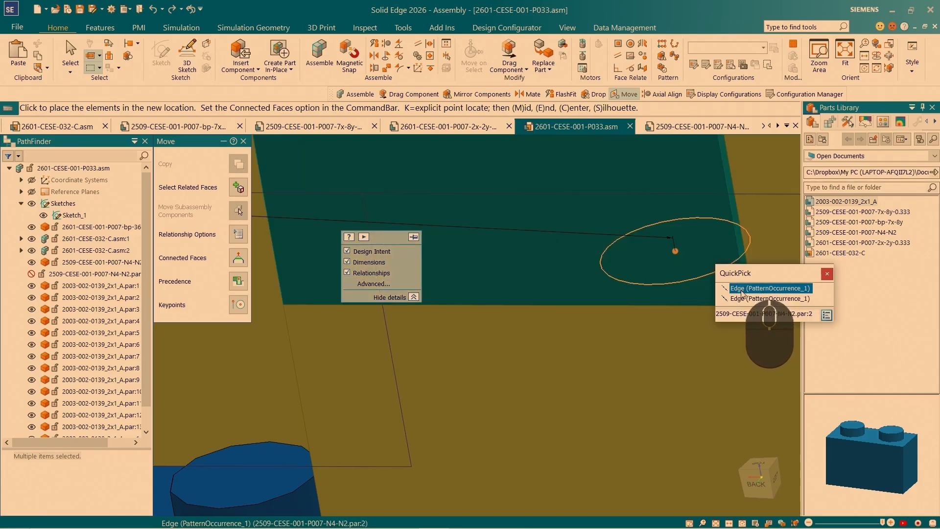
left_click(742, 290)
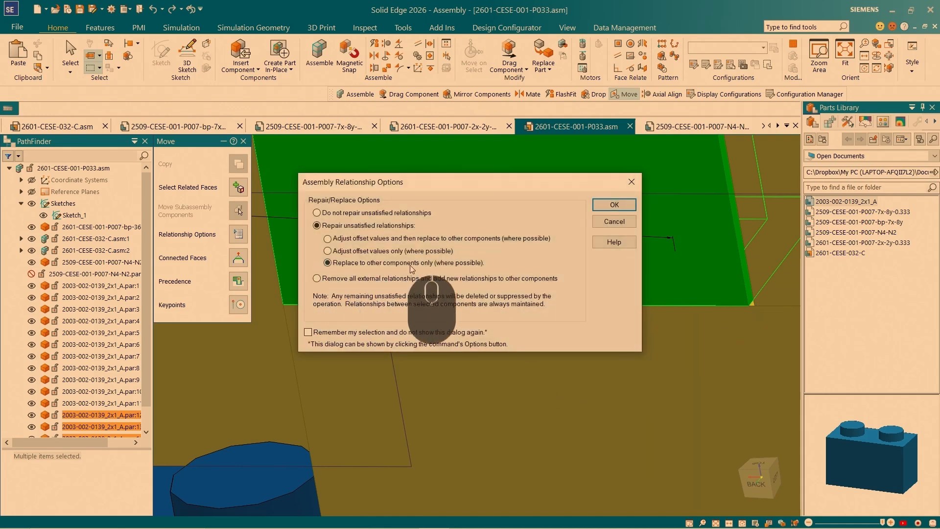
left_click(609, 212)
Choose the tower bricks beside the three copied 2x1 bricks as relationship targets, accept them and clear the selection.
scroll(475, 280, "up", 5)
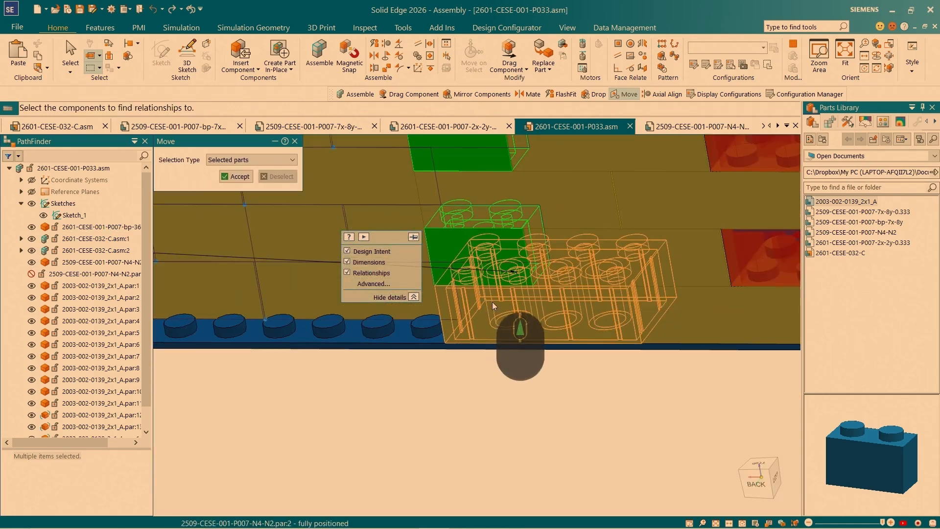
left_click(493, 301)
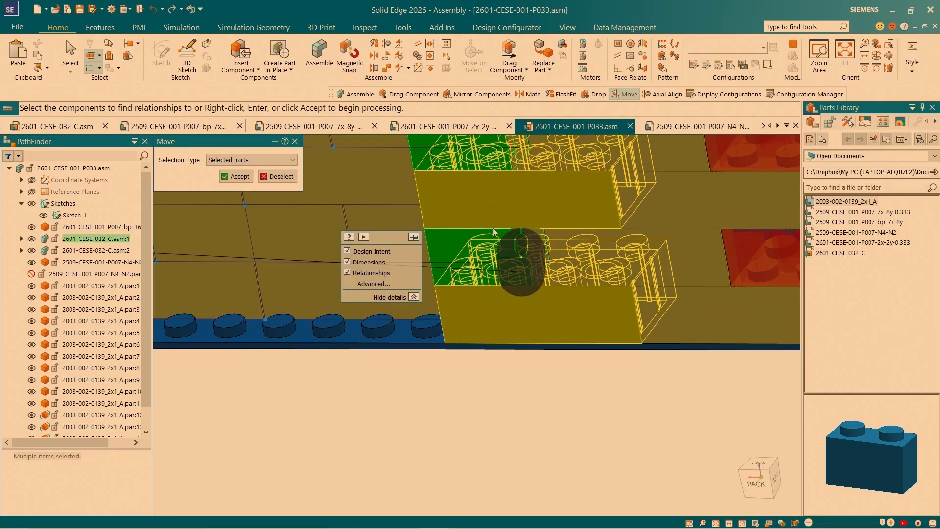
scroll(529, 367, "up", 3)
scroll(515, 216, "down", 2)
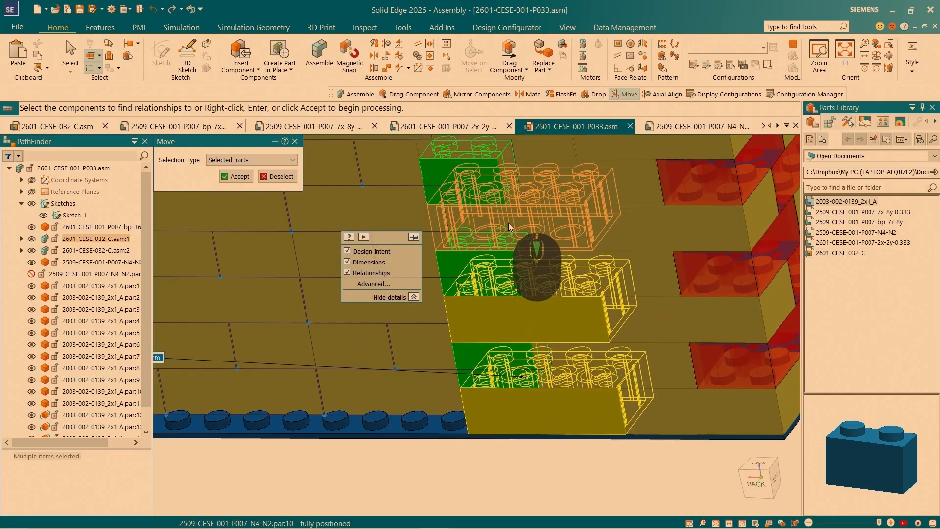
scroll(510, 227, "up", 3)
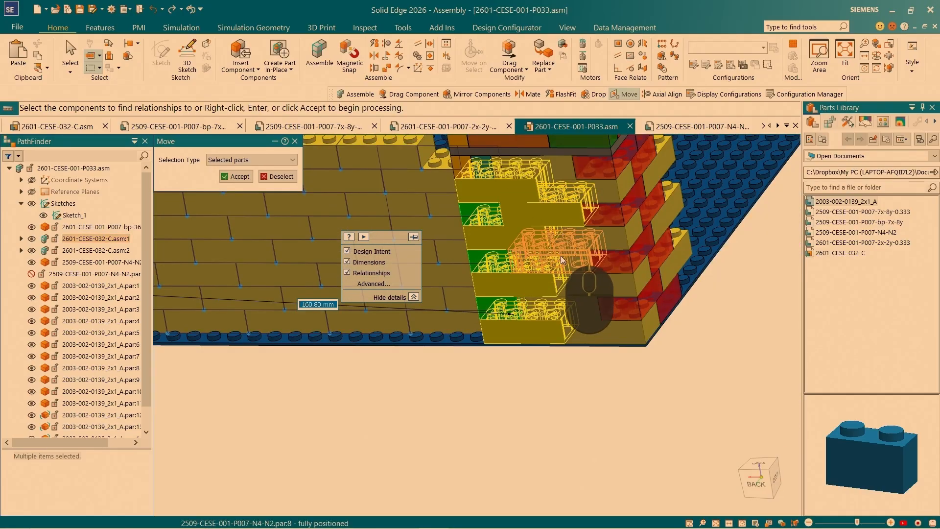
left_click(239, 176)
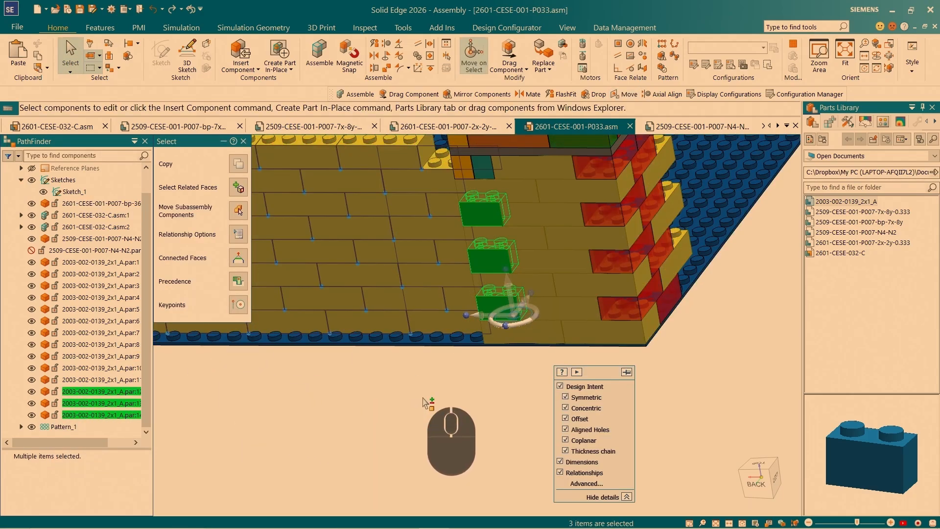
key("Escape")
Hide Sketch_1 so only the wall's brick faces show.
scroll(436, 333, "down", 5)
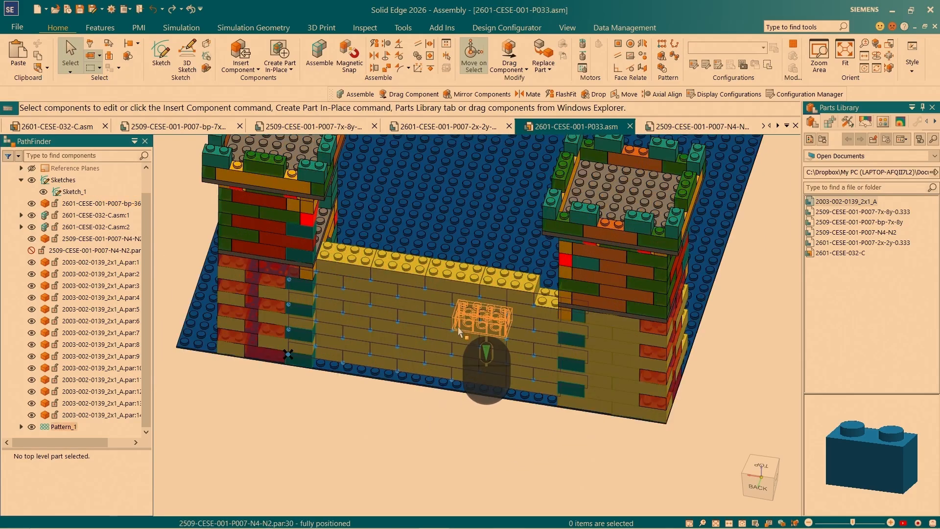
left_click(44, 192)
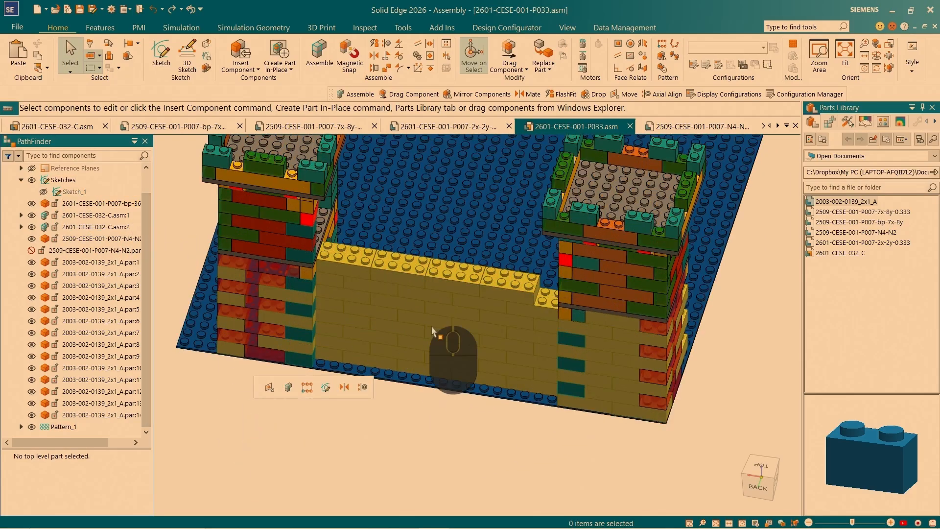
middle_click_drag(394, 314, 355, 282)
Open the 2509-CESE-001-P007-N2-N2 part, return to the 2601-CESE-001-P033 assembly and refresh the open-documents parts list.
scroll(455, 313, "down", 4)
double_click(461, 319)
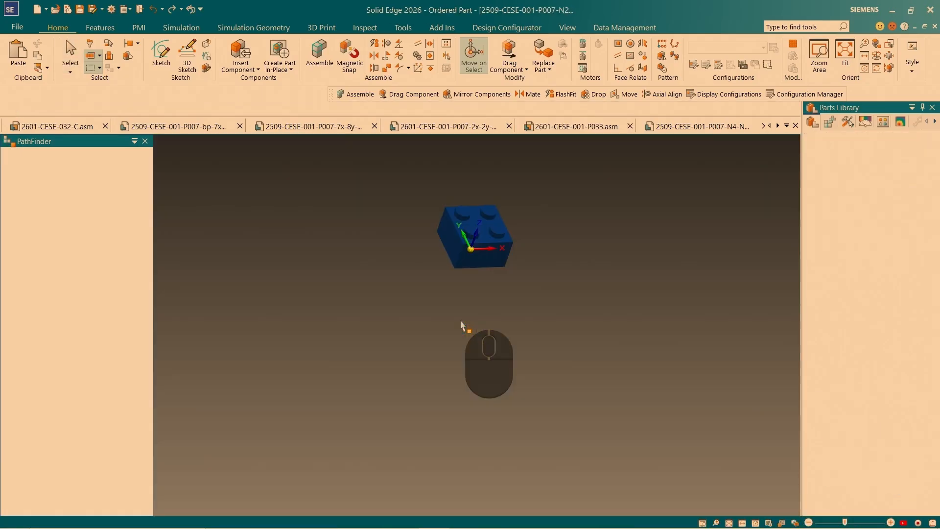
scroll(554, 379, "up", 4)
middle_click_drag(590, 337, 700, 334)
left_click(843, 292)
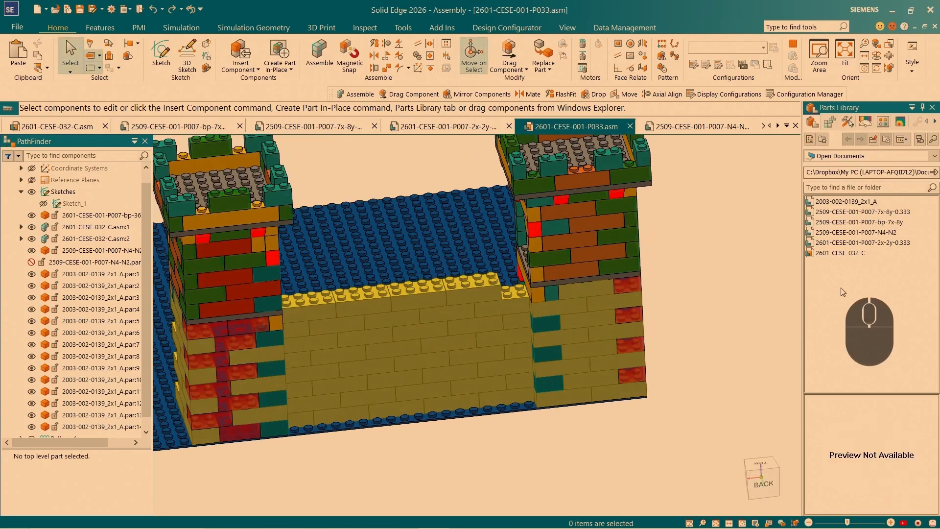
Insert the 2509-CESE-001-P007-N2-N2 brick and mate it with 0.00 mm offset to the top face of the wall's lower end brick.
left_click_drag(855, 232, 569, 407)
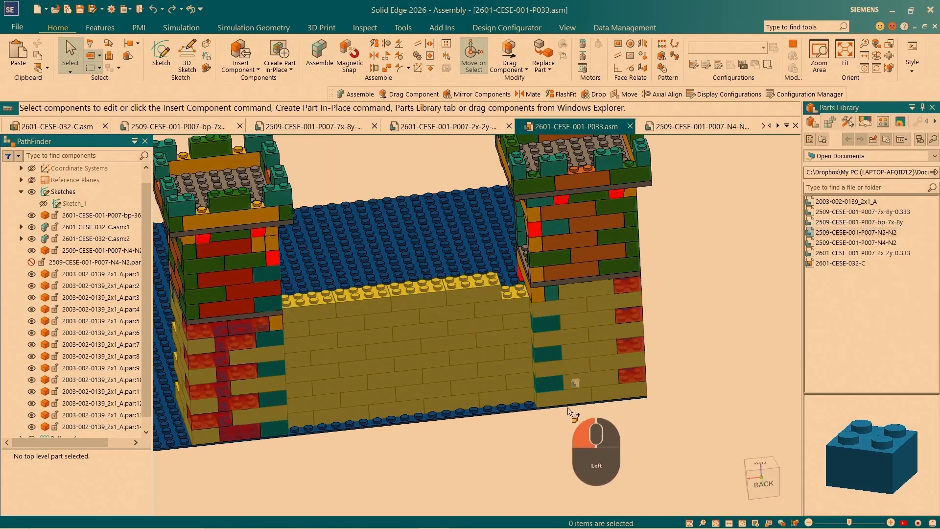
left_click_drag(555, 441, 556, 440)
scroll(568, 439, "up", 6)
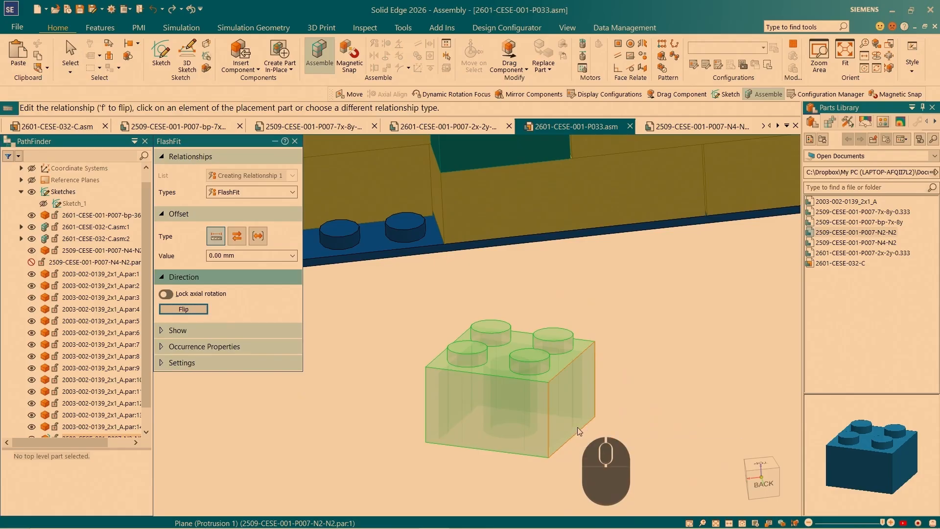
right_click(578, 427)
left_click(650, 448)
scroll(588, 416, "down", 5)
scroll(434, 167, "up", 4)
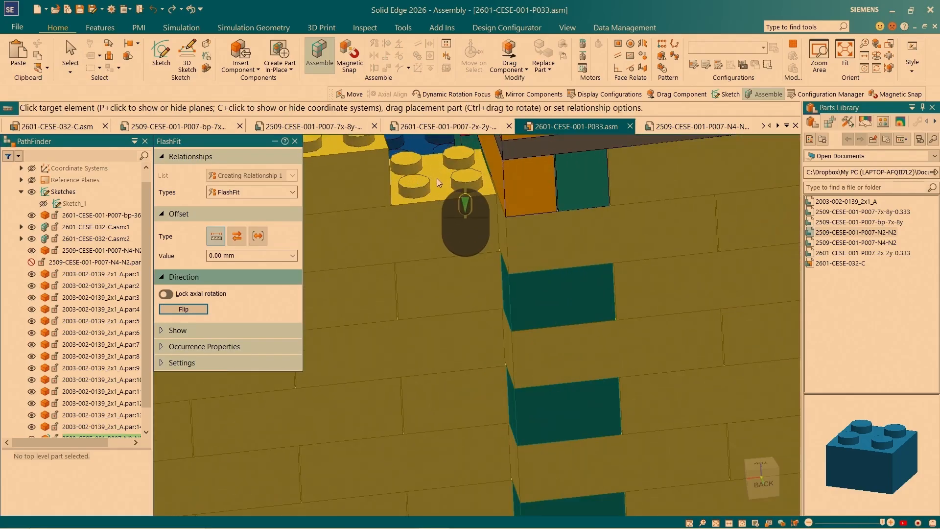
left_click(436, 179)
Hide the baseplate, view the new 2x2 brick inside the tower from below and leave its placement unfinished.
scroll(528, 384, "down", 6)
middle_click_drag(528, 384, 468, 370)
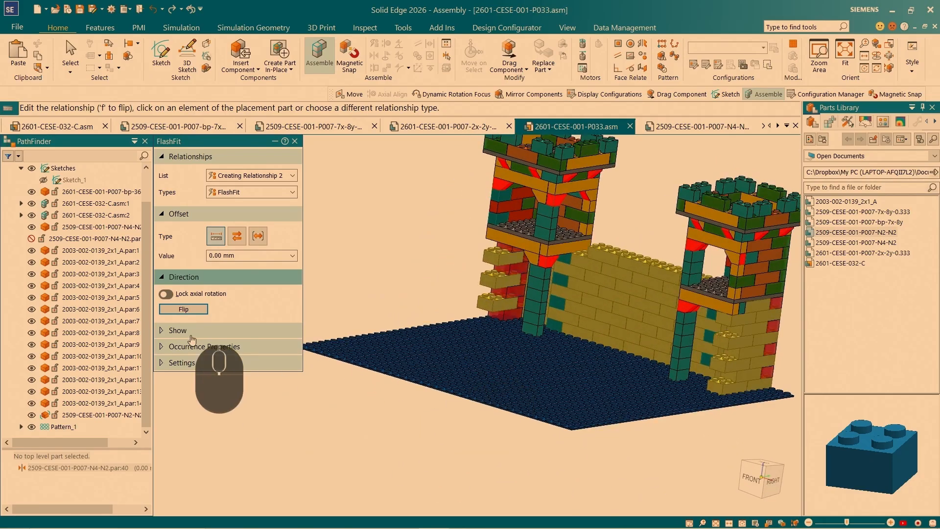
scroll(84, 235, "up", 1)
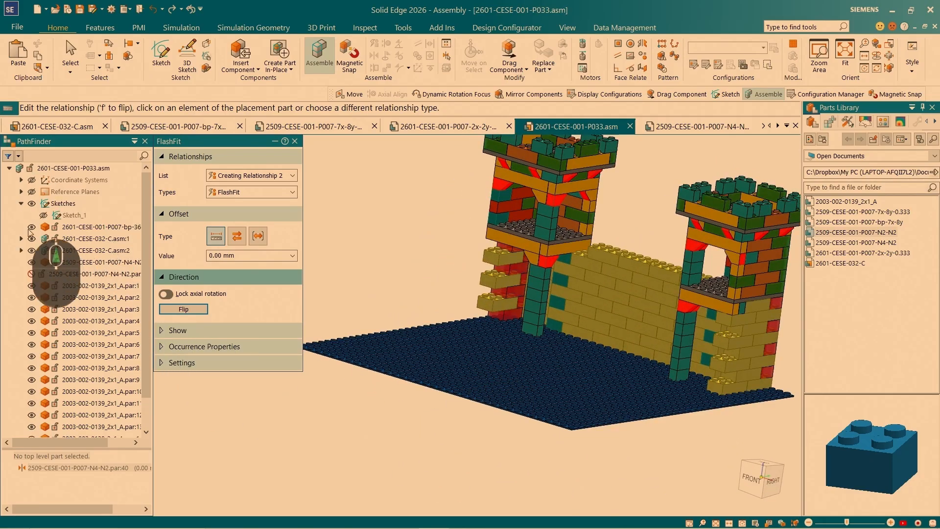
left_click(31, 227)
scroll(527, 292, "down", 10)
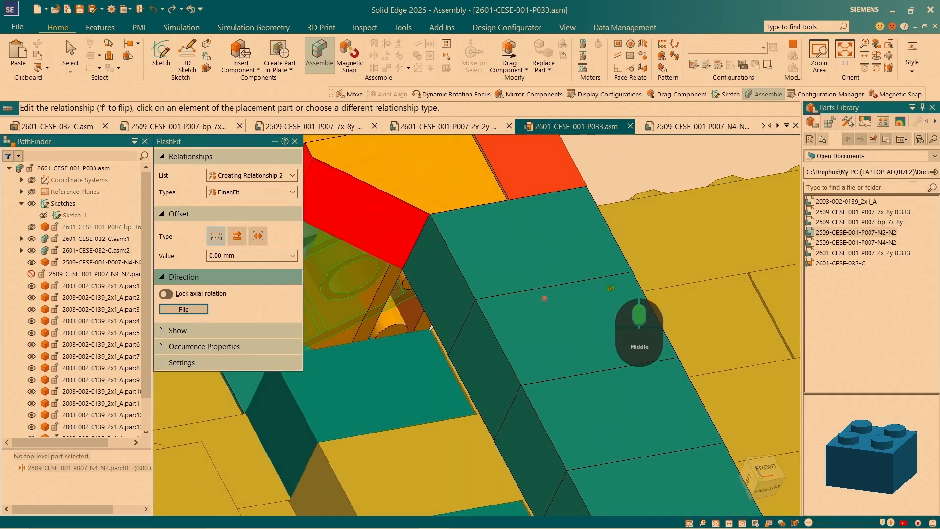
middle_click_drag(607, 300, 462, 296)
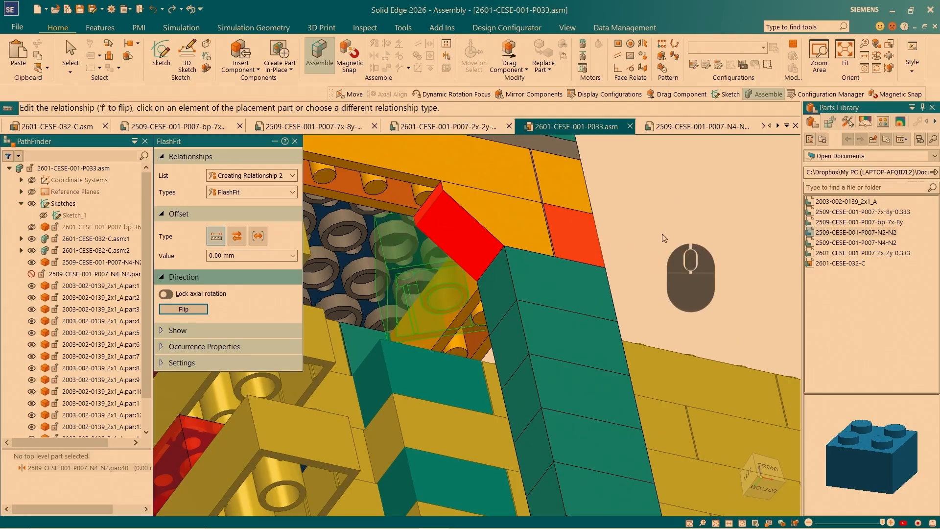
key("Escape")
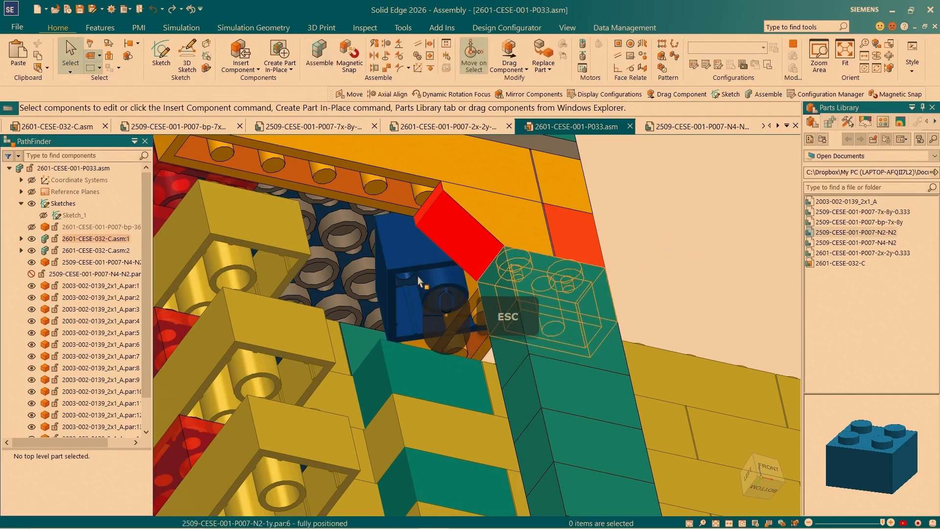
Move the 2x2 brick out of the tower with Drag Component, accepting the default analysis options.
left_click(419, 278)
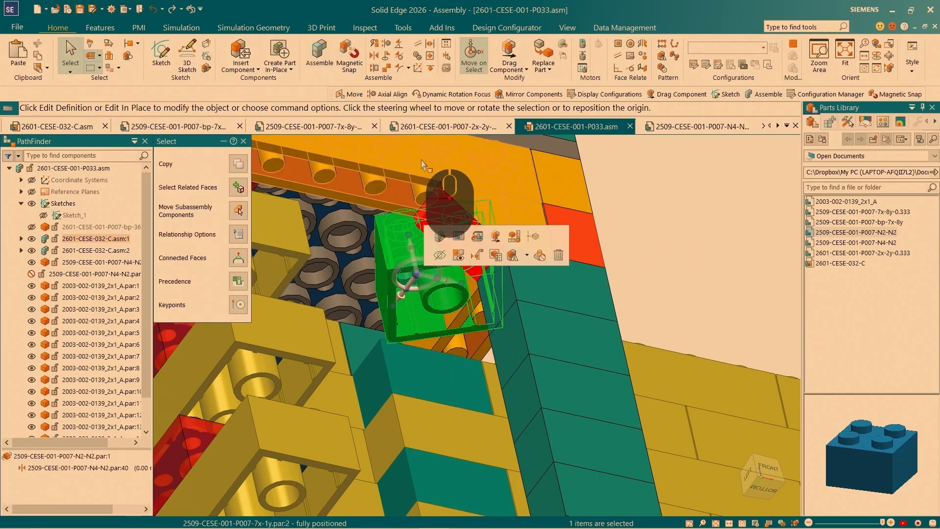
left_click(509, 54)
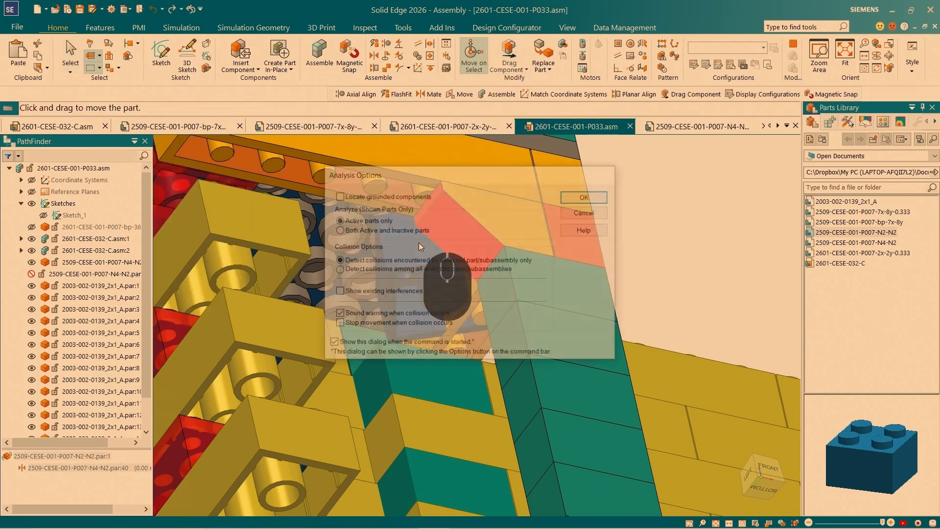
left_click(587, 196)
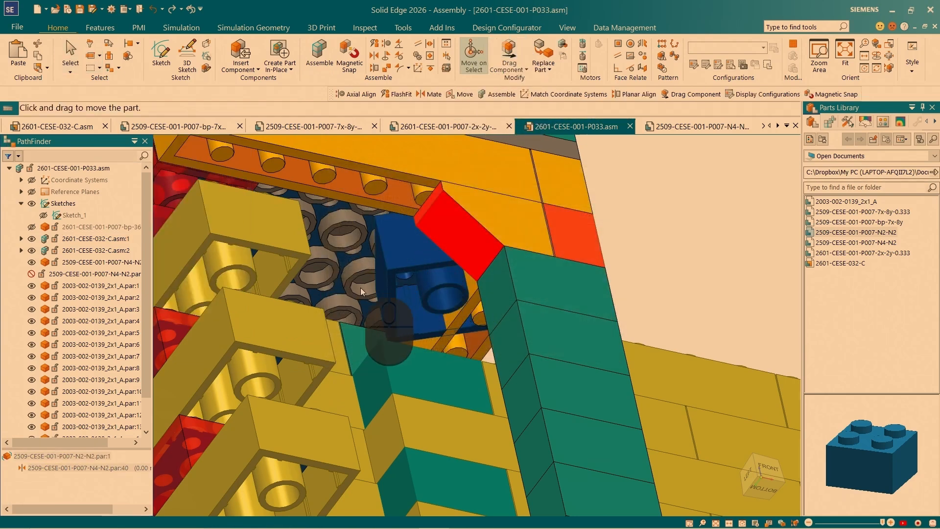
left_click_drag(407, 267, 651, 278)
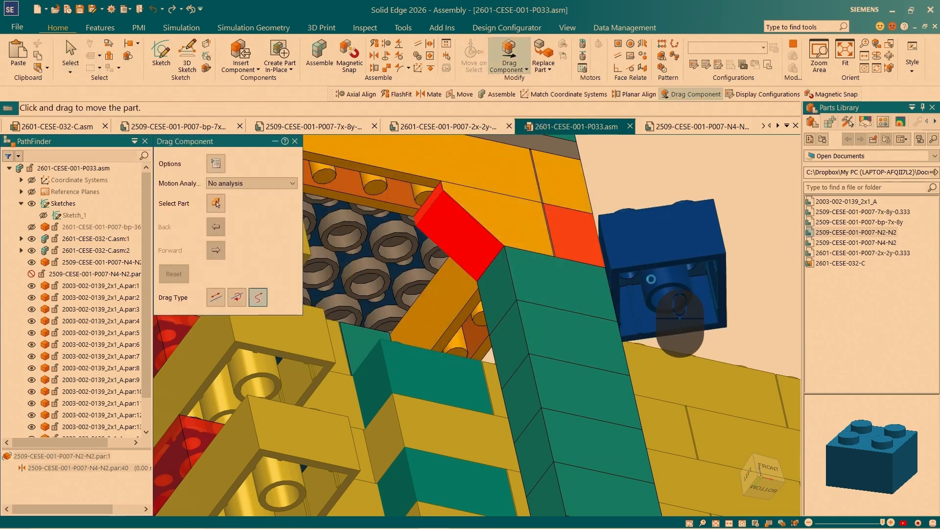
Use FlashFit to align two studs of the 2x2 brick with studs on the wall's lower end brick, filling the gap beside the tower.
scroll(559, 282, "up", 4)
scroll(558, 281, "up", 5)
middle_click_drag(549, 274, 510, 148)
scroll(510, 148, "down", 8)
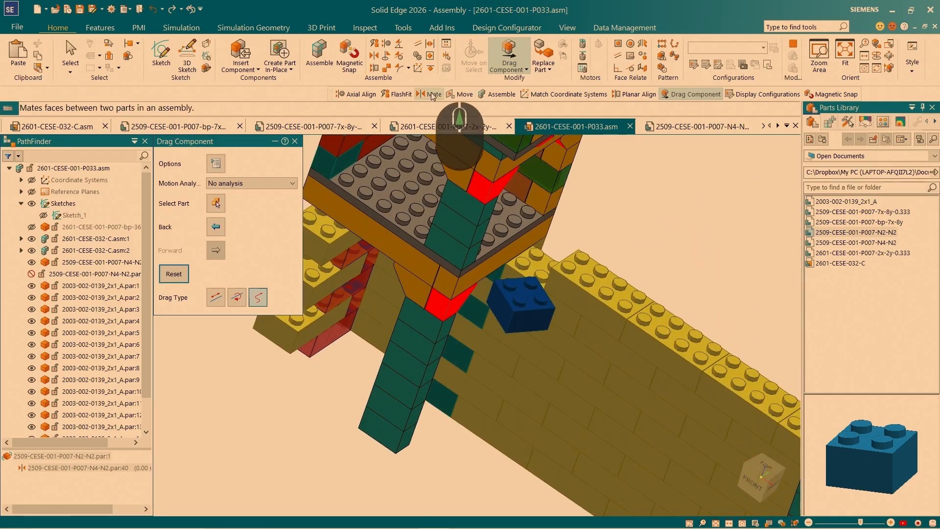
left_click(374, 43)
scroll(529, 302, "down", 5)
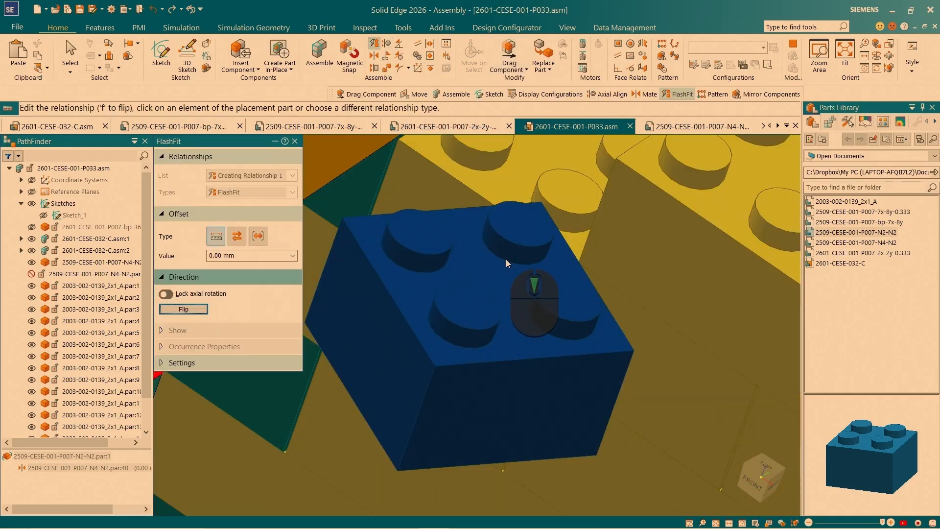
left_click(507, 260)
scroll(489, 271, "up", 2)
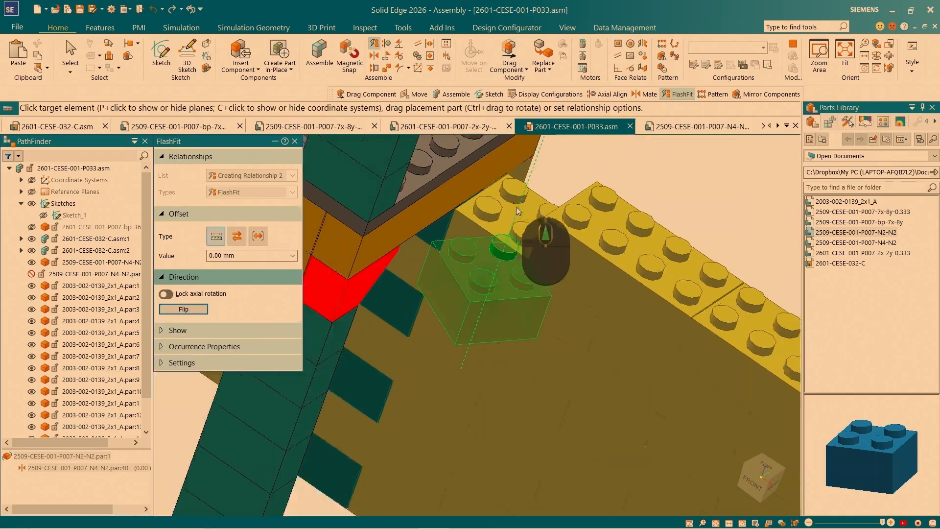
scroll(507, 200, "down", 3)
left_click(506, 197)
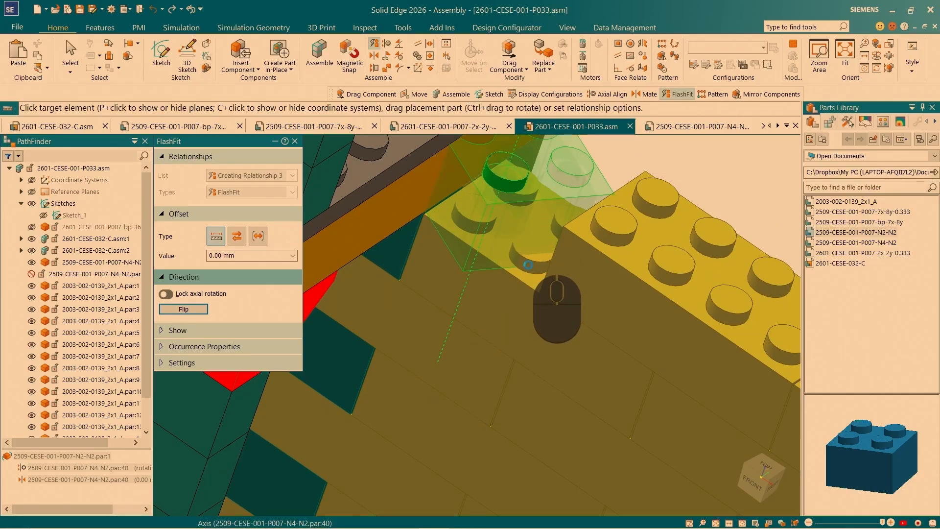
left_click(495, 287)
scroll(496, 287, "up", 2)
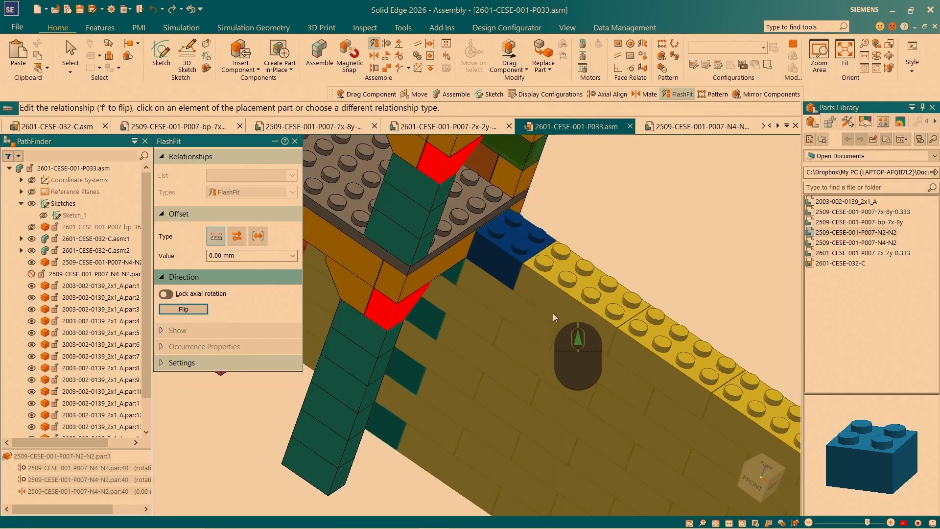
middle_click_drag(553, 317, 445, 269)
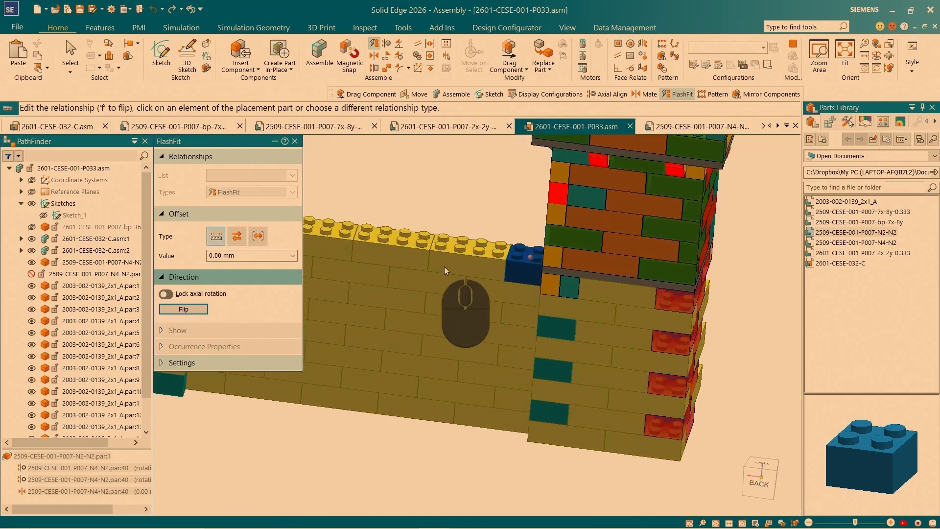
key("Escape")
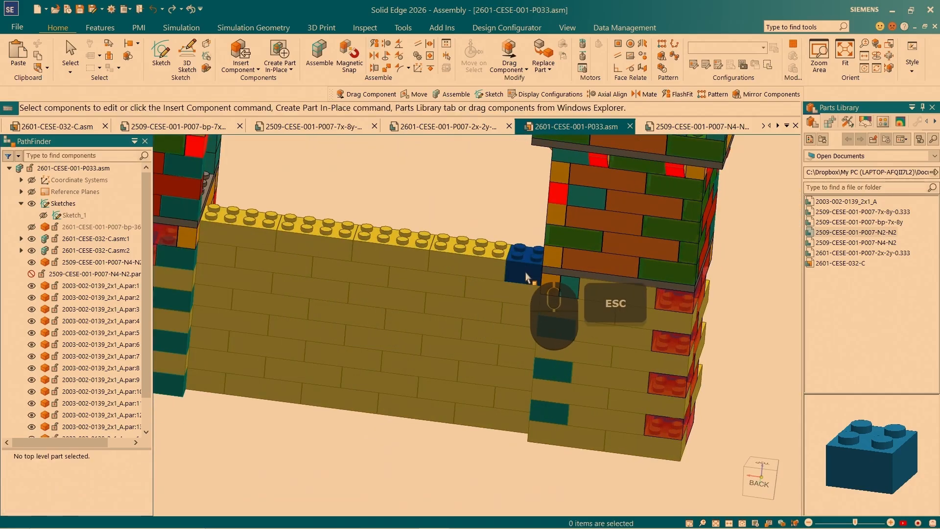
left_click(528, 278)
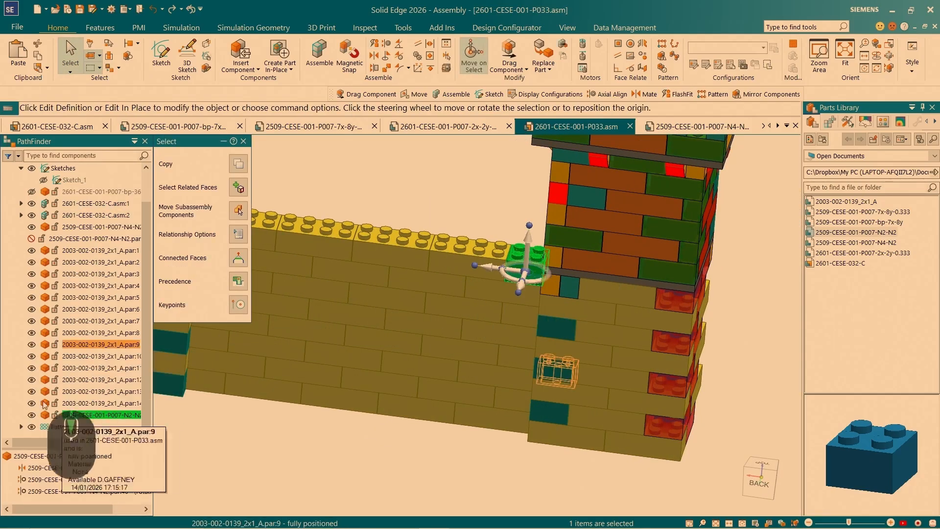
key("Escape")
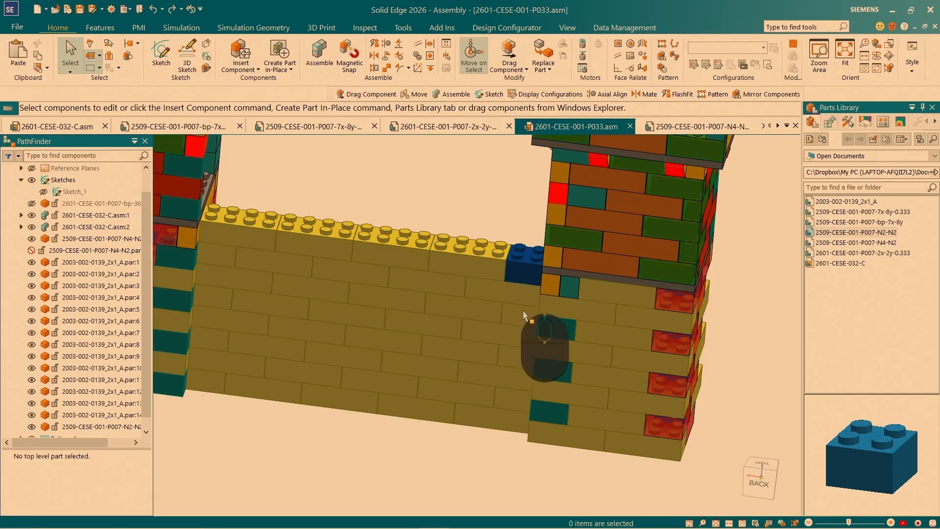
Open the tower parapet's 7x-1y and 4x-1y brick parts and refresh the open-documents library back in the 2601-CESE-001-P033 assembly.
scroll(517, 299, "down", 2)
middle_click_drag(517, 299, 484, 280)
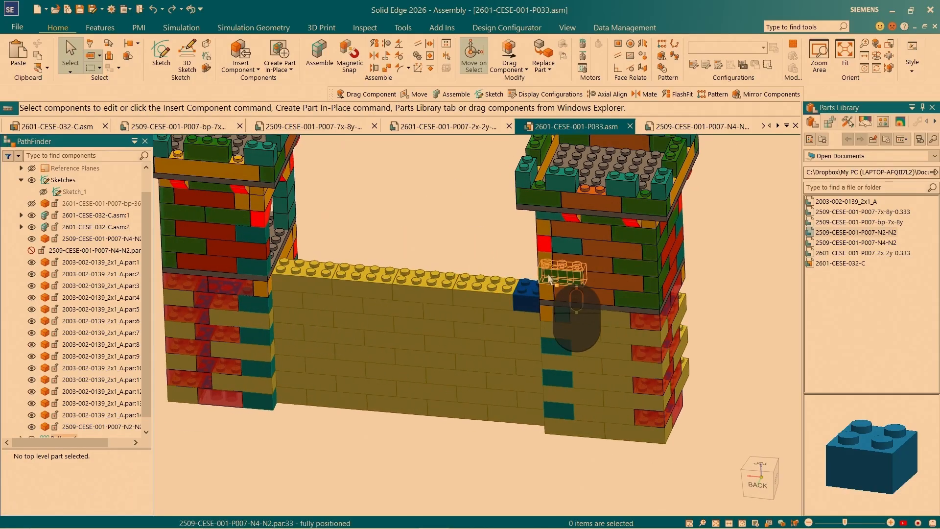
scroll(654, 188, "down", 5)
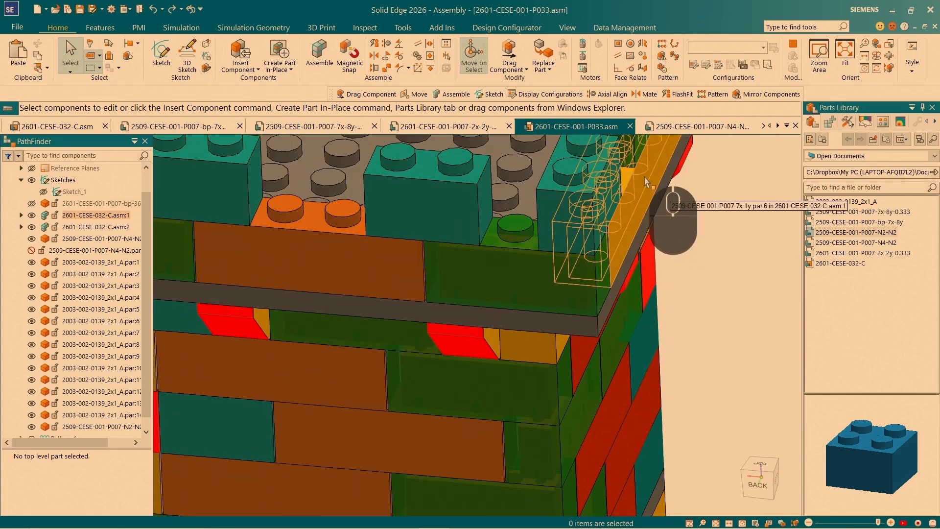
left_click(646, 183)
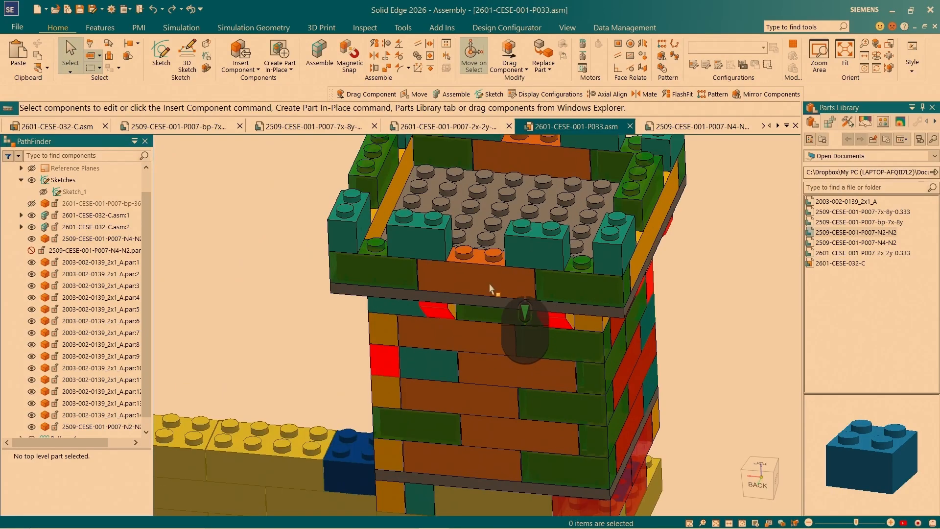
left_click(489, 283)
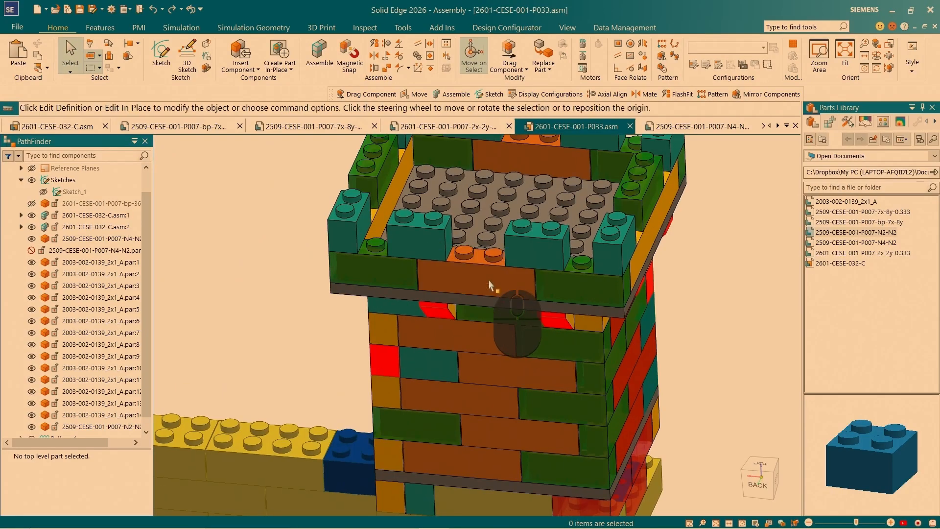
left_click(490, 284)
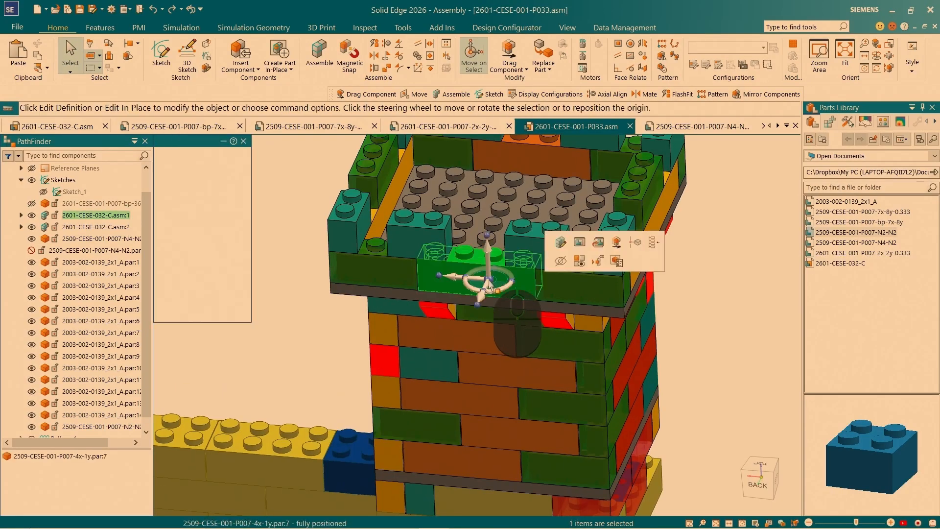
left_click(599, 242)
left_click(570, 129)
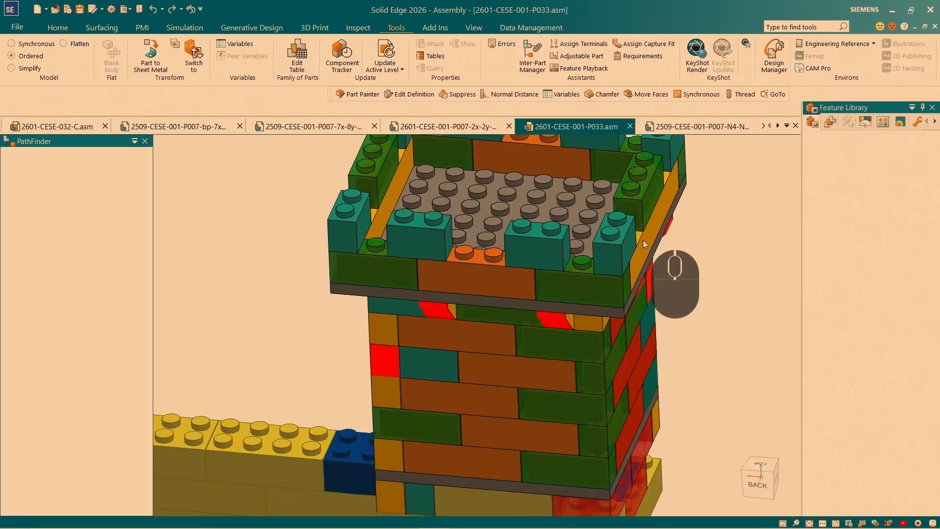
scroll(639, 236, "down", 5)
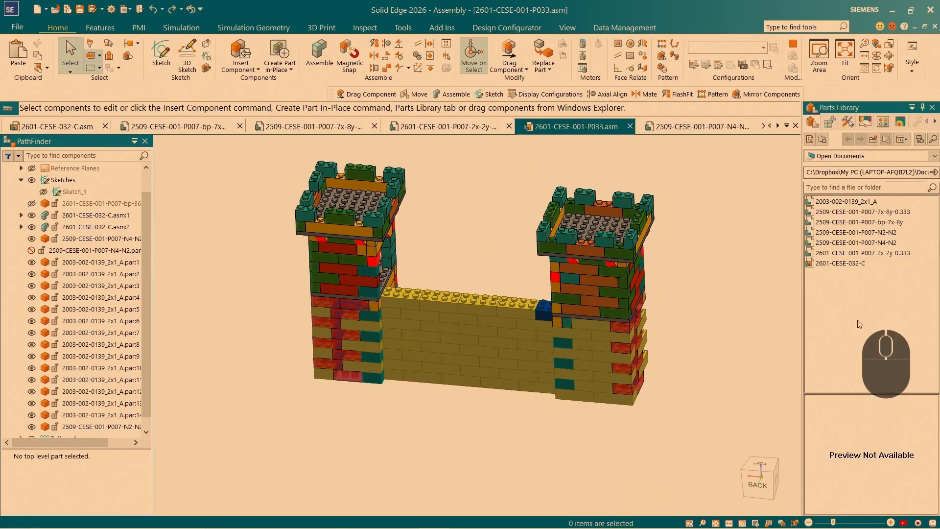
key("F5")
Insert the 2509-CESE-001-P007-7x-1y brick and FlashFit its first two studs to the front-row studs of the wall's top end brick.
left_click(877, 224)
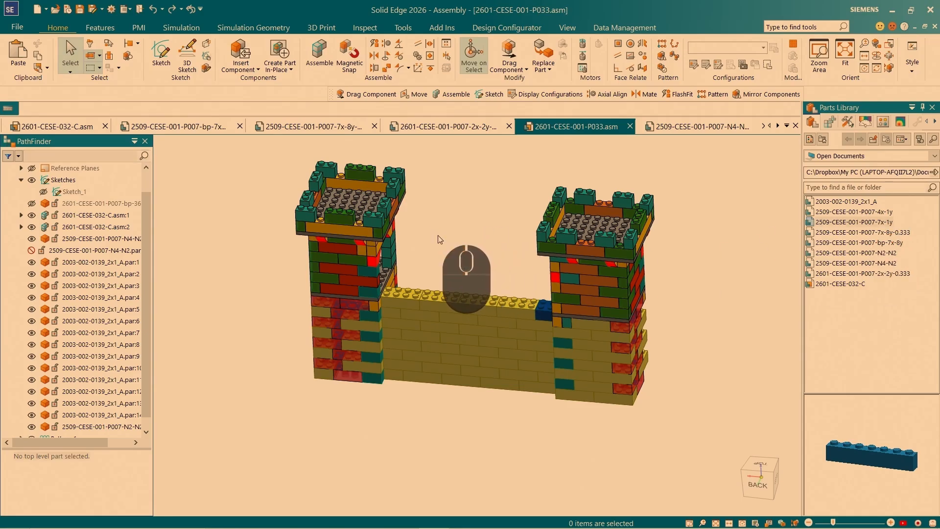
scroll(431, 196, "up", 8)
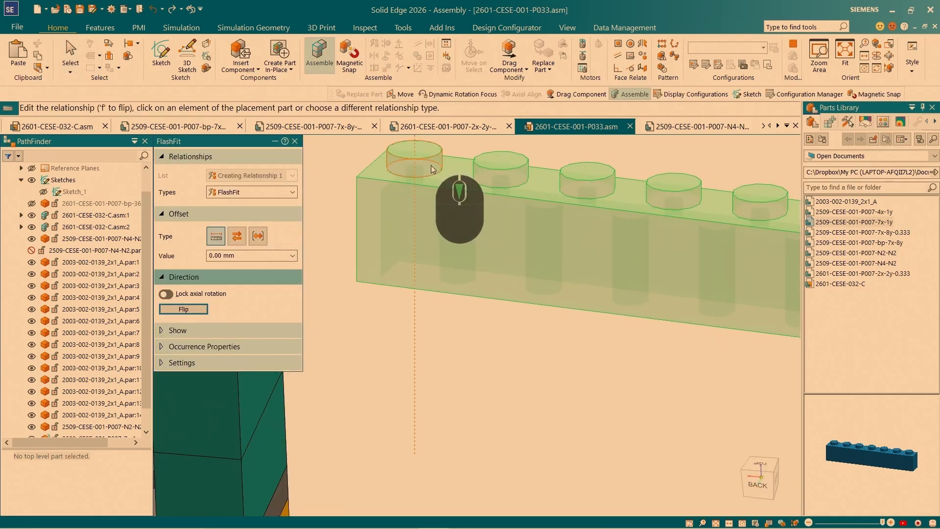
left_click(433, 170)
scroll(501, 194, "down", 5)
scroll(433, 369, "up", 6)
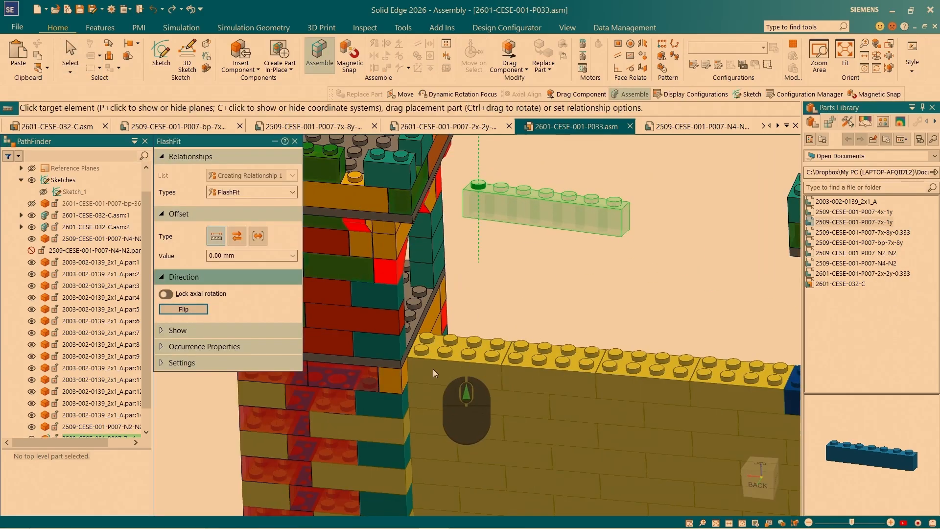
left_click(420, 342)
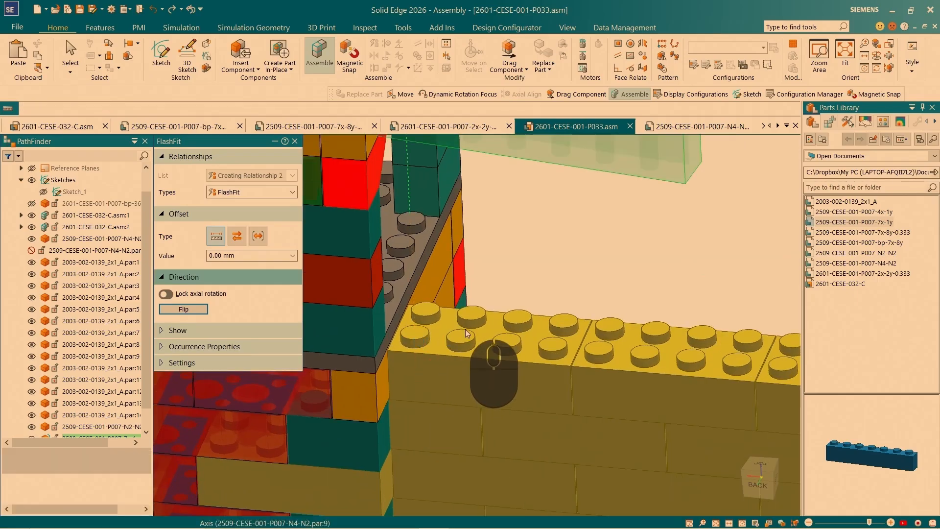
left_click(464, 240)
scroll(479, 410, "up", 6)
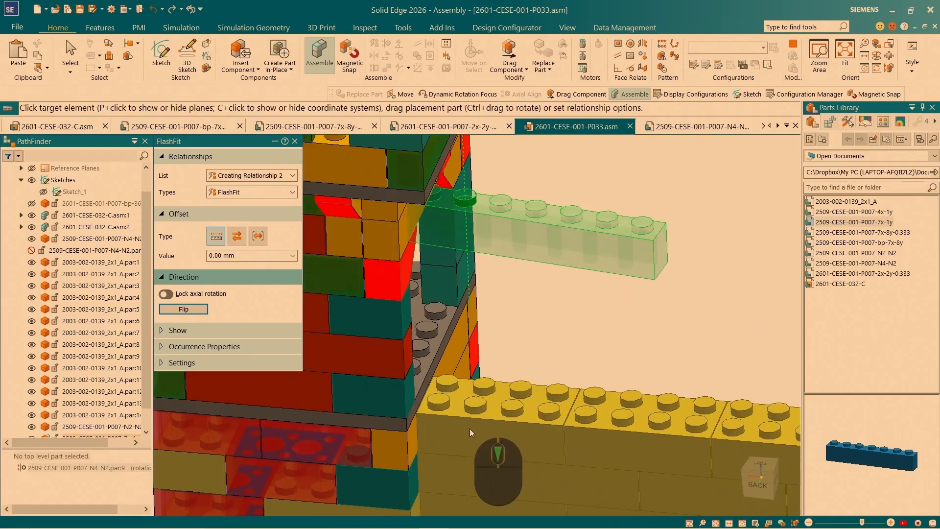
left_click(486, 399)
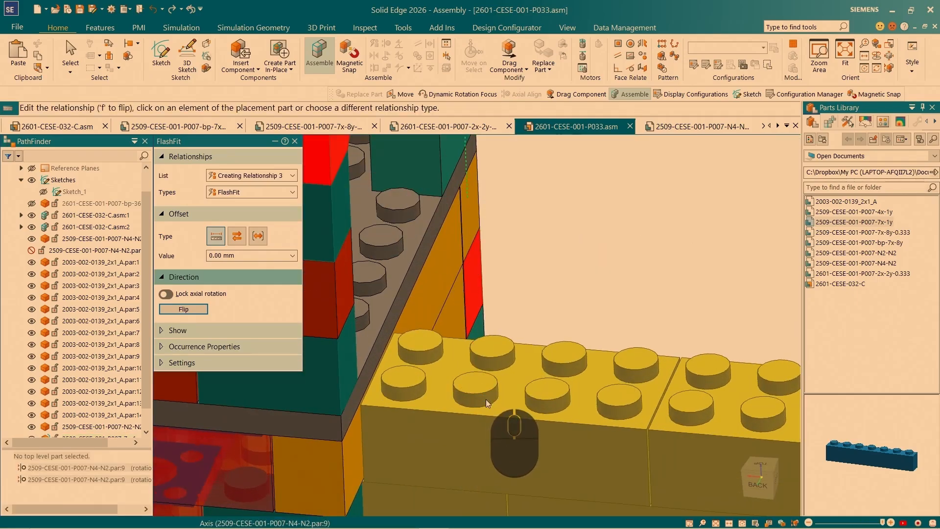
Seat the 7x-1y brick on the wall by fitting its underside to the end brick's top face with 0.00 mm offset.
scroll(583, 343, "down", 5)
scroll(586, 326, "up", 3)
scroll(588, 321, "up", 5)
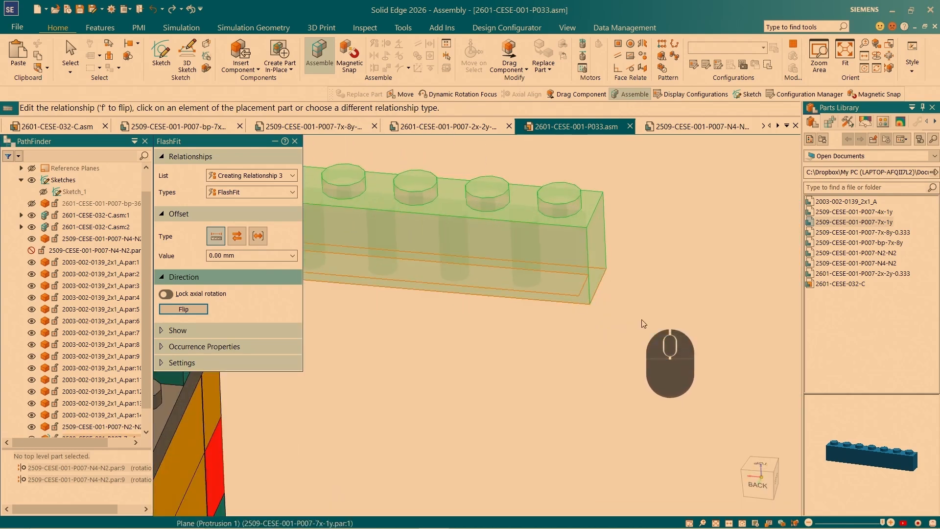
left_click(636, 269)
scroll(636, 269, "down", 6)
scroll(503, 378, "up", 4)
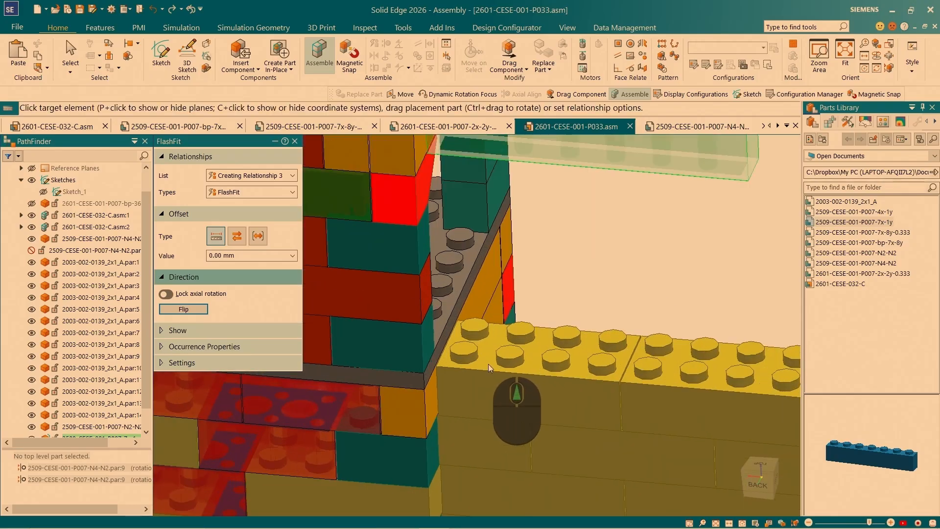
left_click(487, 349)
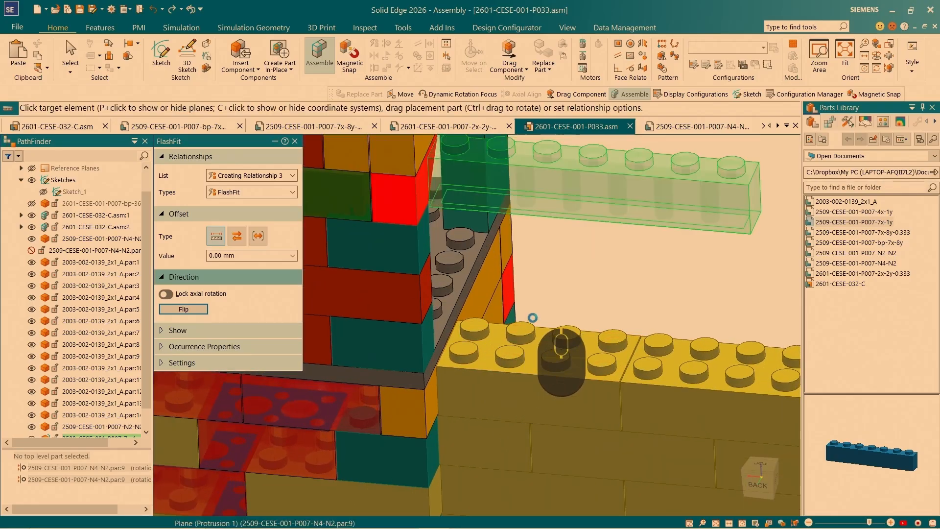
scroll(527, 331, "down", 6)
scroll(569, 380, "up", 5)
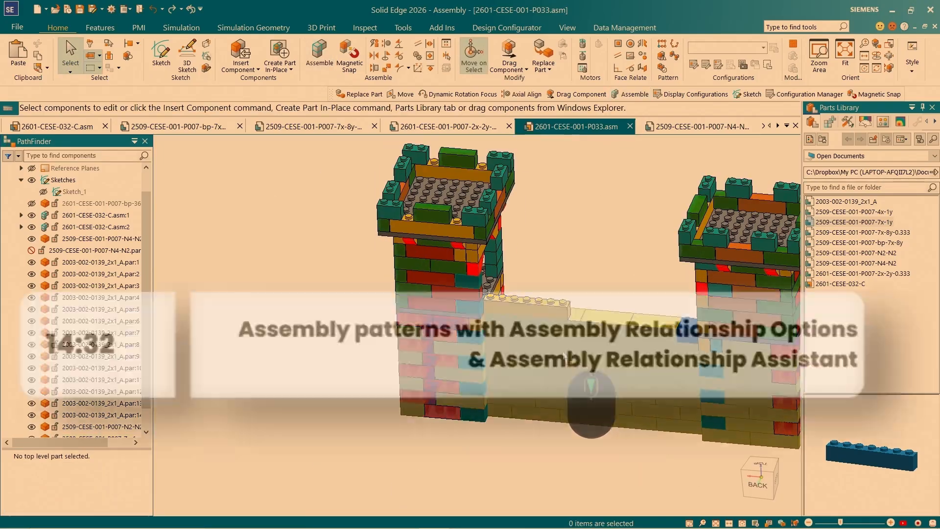
Copy the 7x-1y brick 88.00 mm along the wall top to the opposite tower, with the steering wheel on its end stud.
scroll(564, 326, "up", 2)
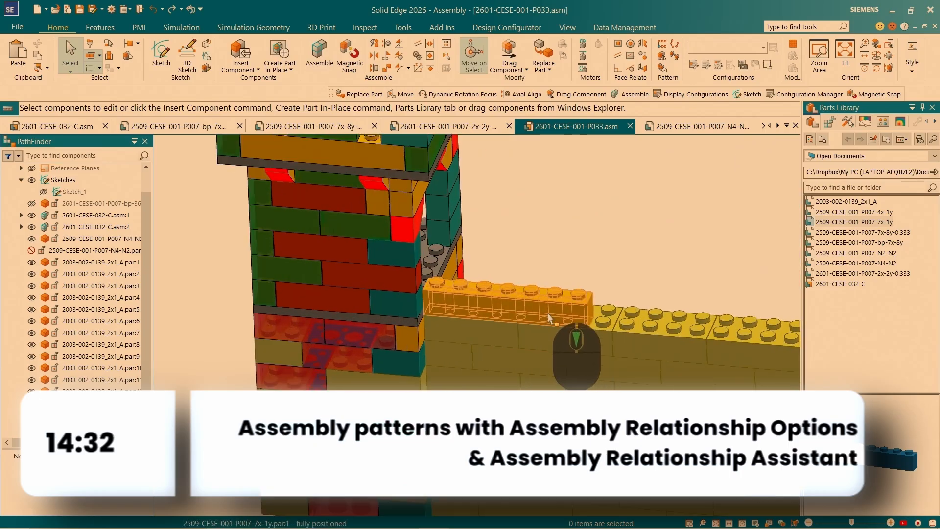
left_click(549, 312)
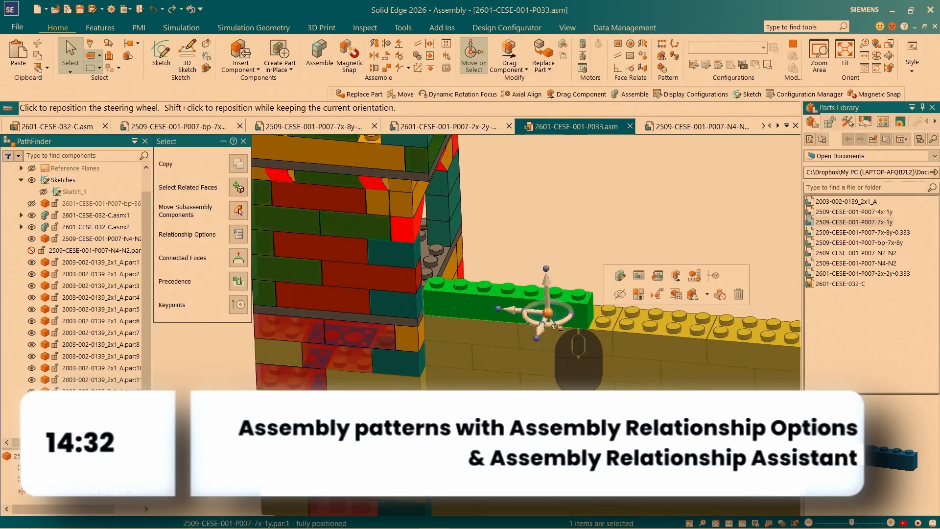
left_click(548, 313)
scroll(588, 296, "up", 5)
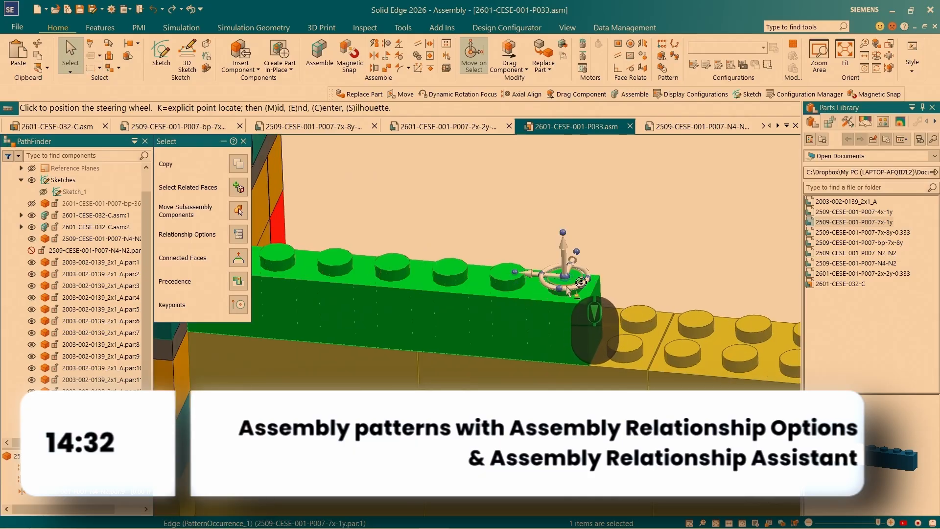
left_click(569, 290)
scroll(473, 267, "down", 4)
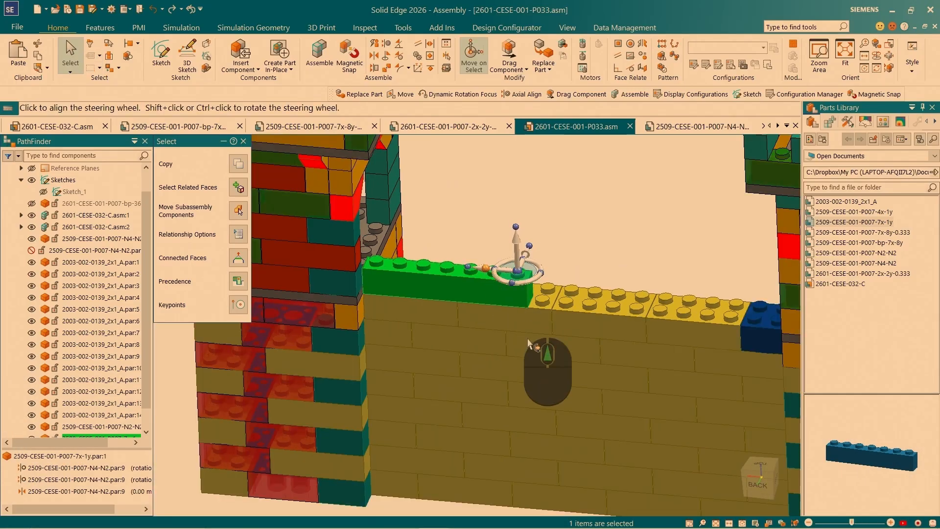
left_click(481, 271, "ctrl")
scroll(775, 328, "up", 4)
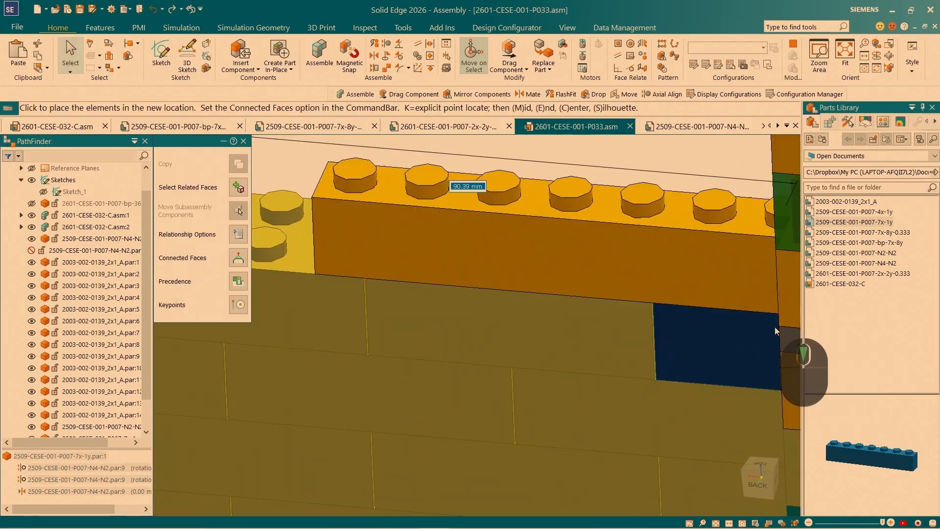
left_click(761, 304)
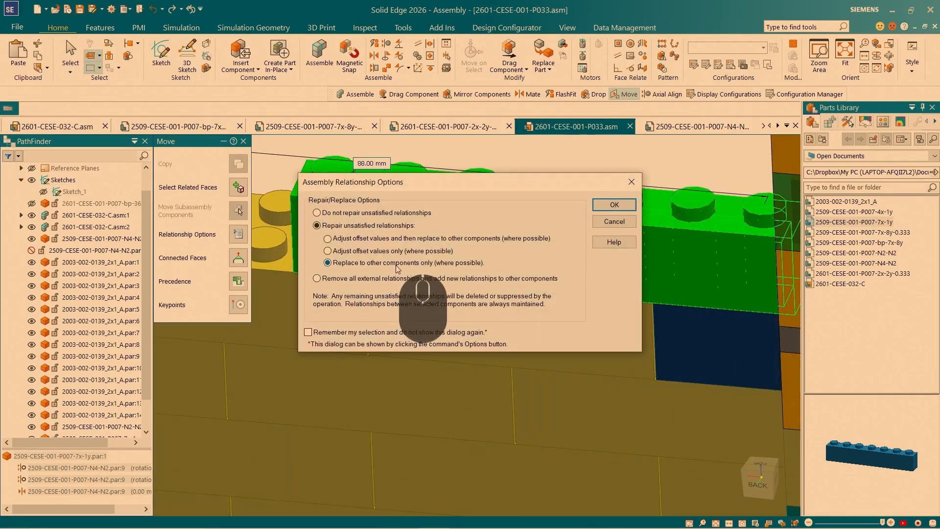
Repair the copied brick's relationships by replacing to other components only, using the blue 2x2 brick as the selected part.
left_click(595, 207)
left_click(662, 328)
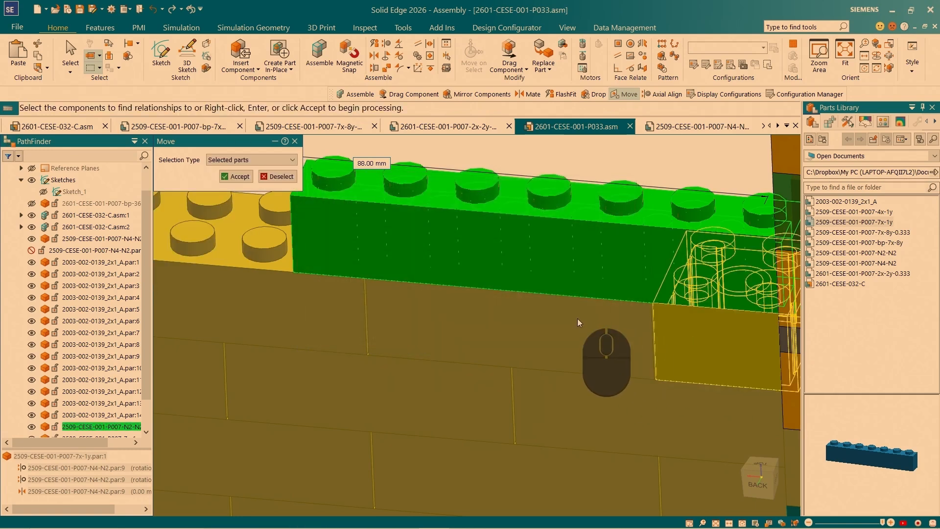
scroll(449, 306, "down", 3)
left_click(314, 304)
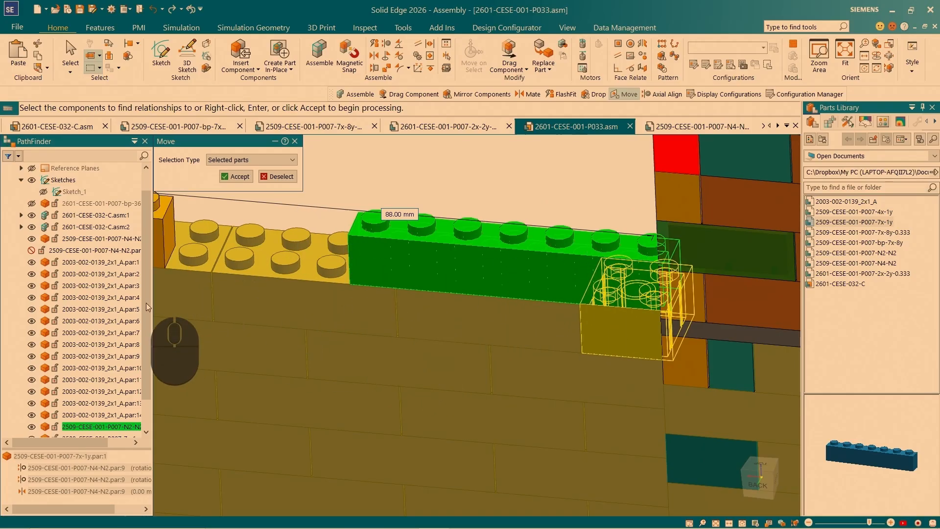
scroll(539, 333, "up", 3)
scroll(577, 336, "down", 4)
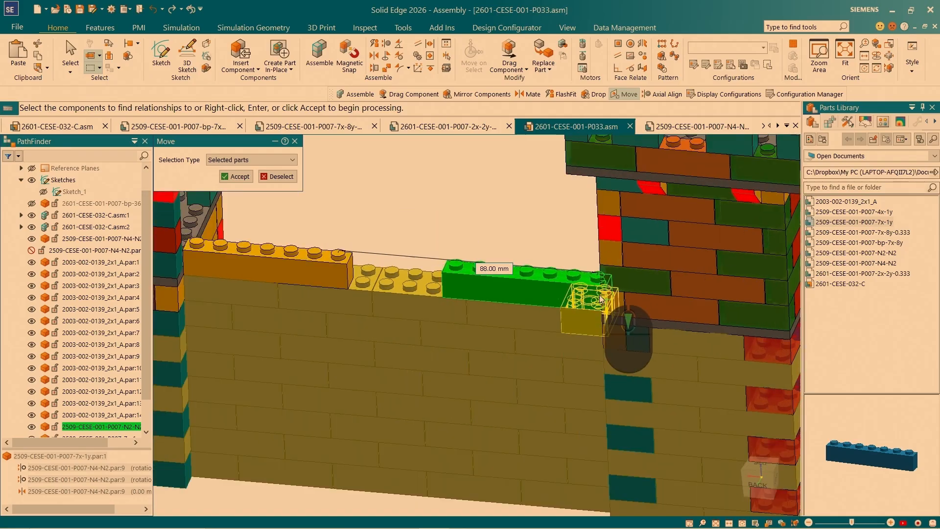
left_click(236, 177)
left_click(422, 275)
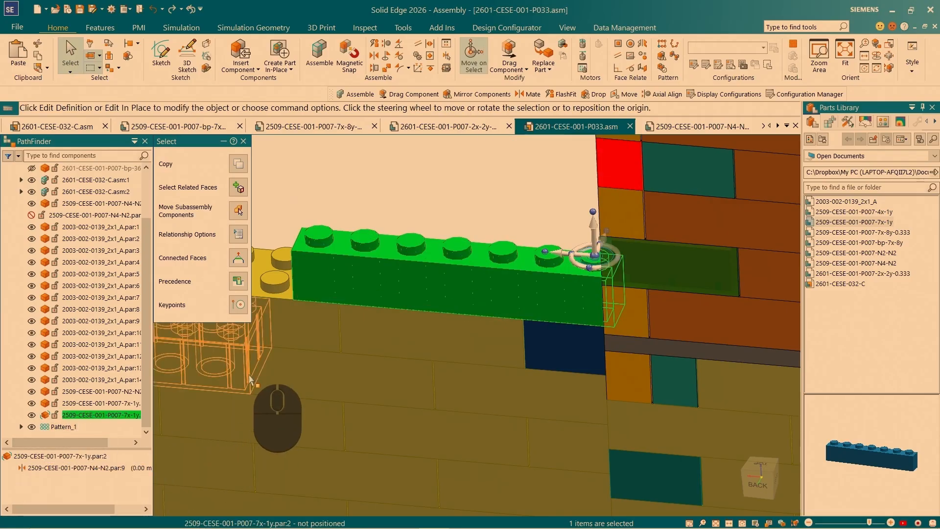
Start the Assembly Relationship Assistant for the copied 7x-1y brick, set to check Select Set 1 against Select Set 2.
scroll(382, 307, "up", 3)
left_click(390, 243)
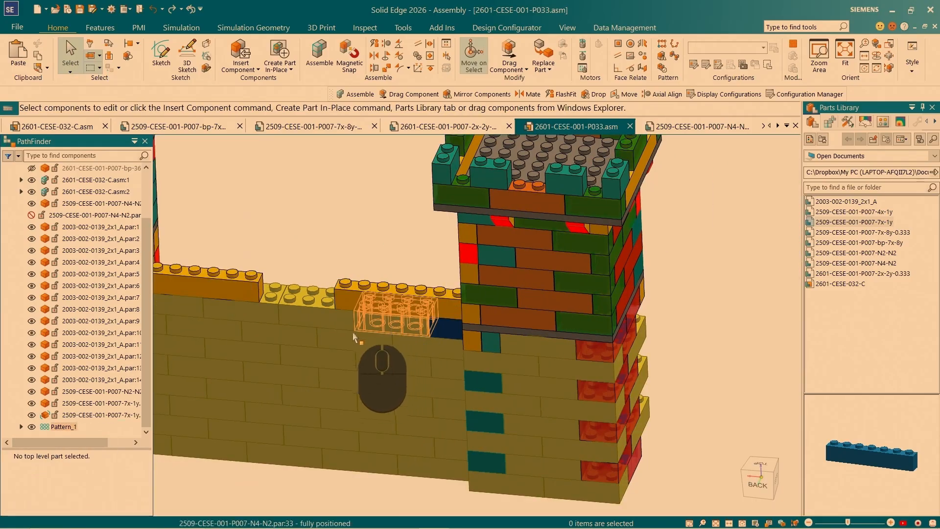
scroll(399, 313, "down", 3)
left_click(462, 282)
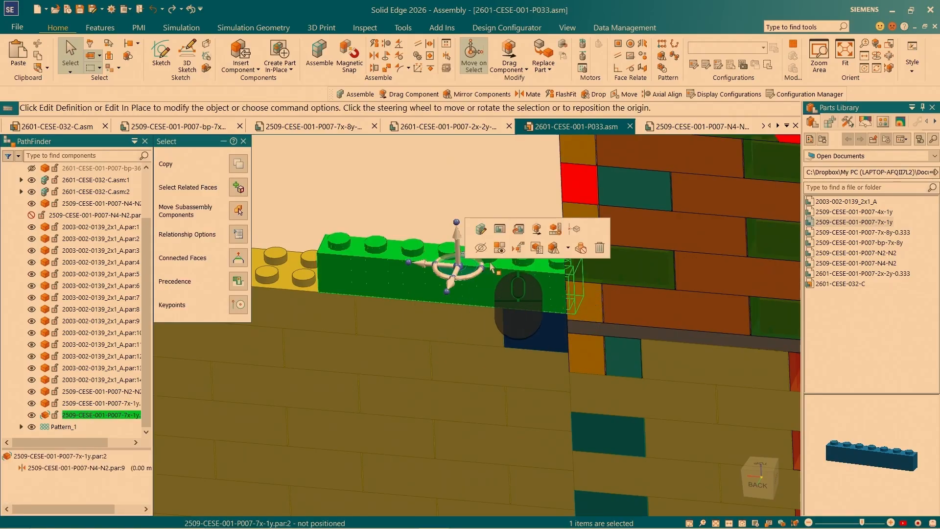
left_click(448, 58)
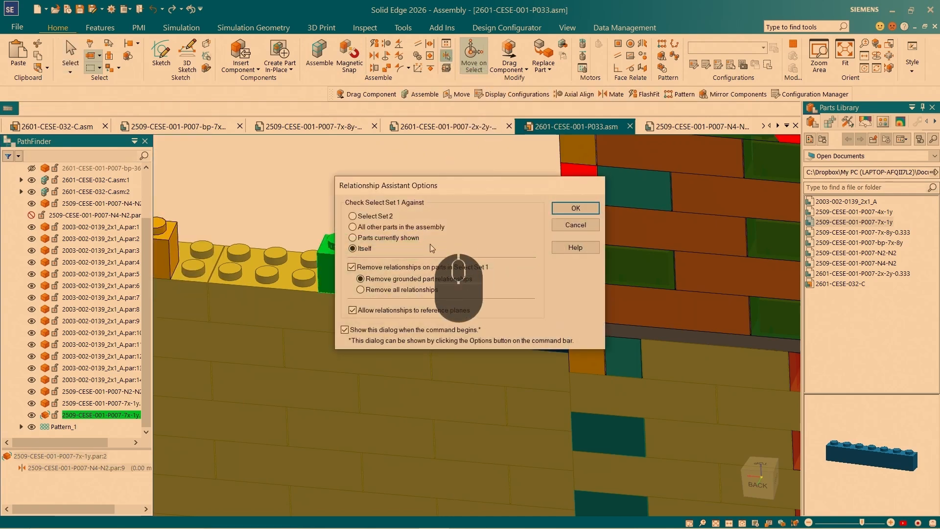
left_click_drag(393, 187, 220, 136)
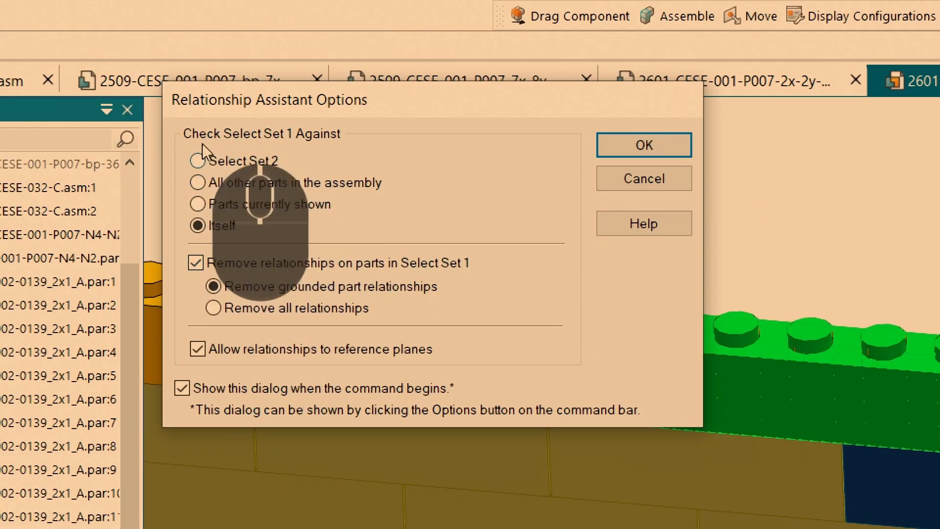
left_click(207, 166)
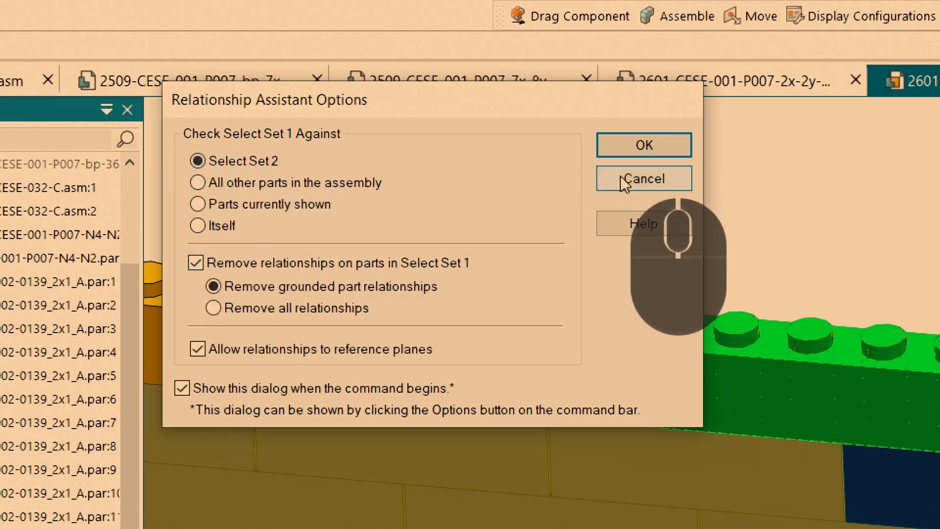
left_click(619, 143)
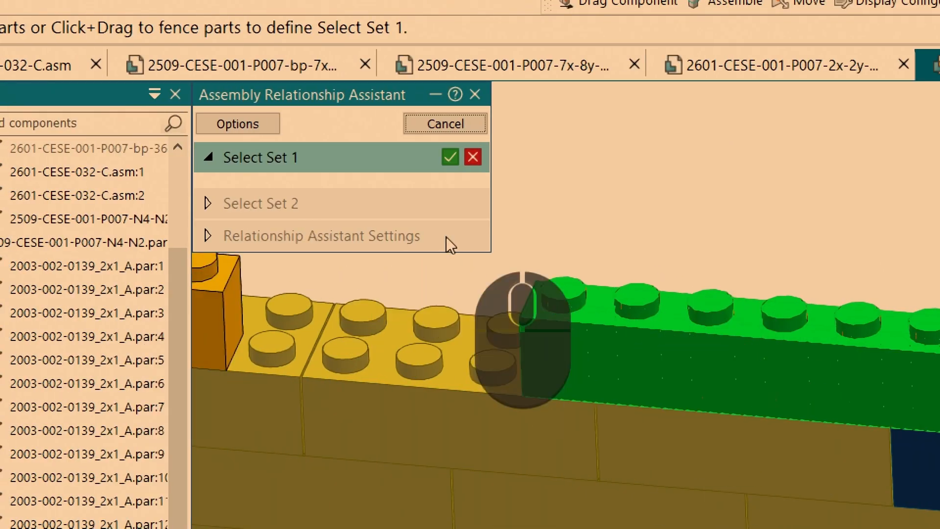
Confirm the copied 7x-1y brick as Select Set 1 and define the blue 2x2 brick as Select Set 2.
left_click(453, 154)
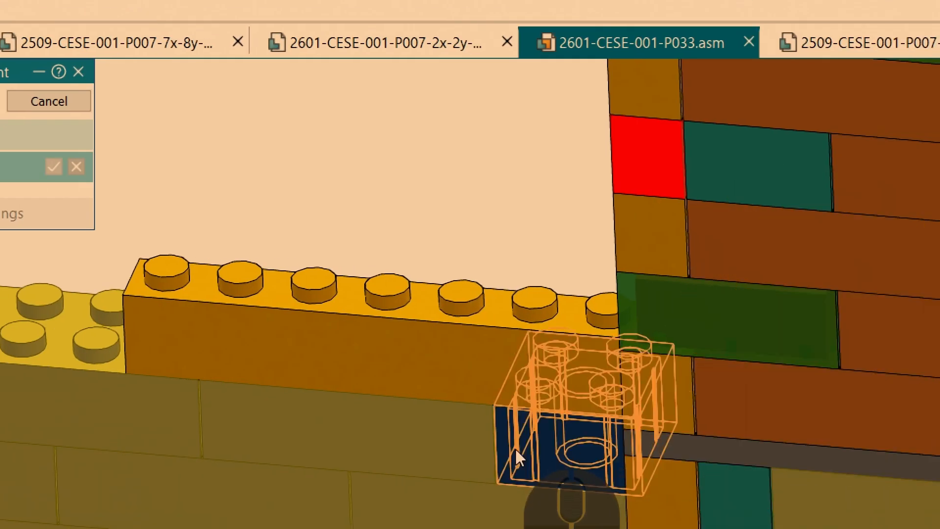
left_click(527, 448)
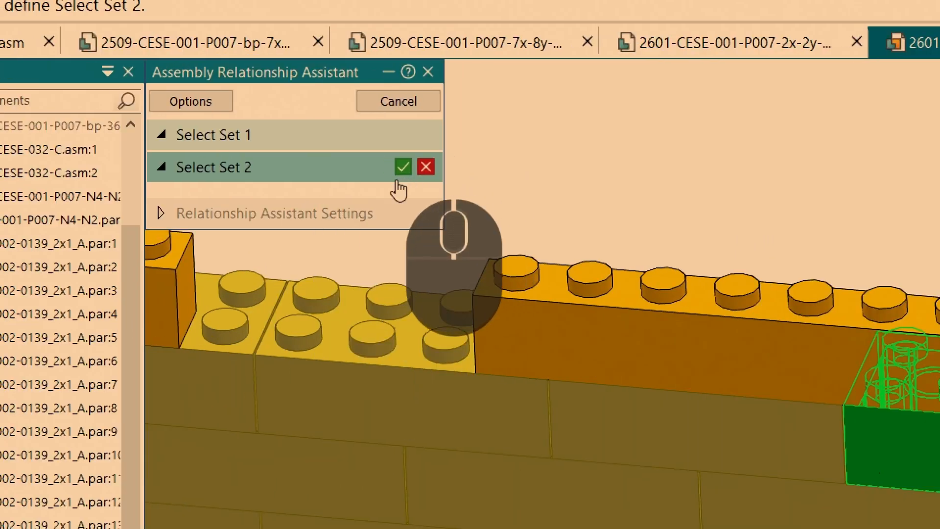
left_click(403, 167)
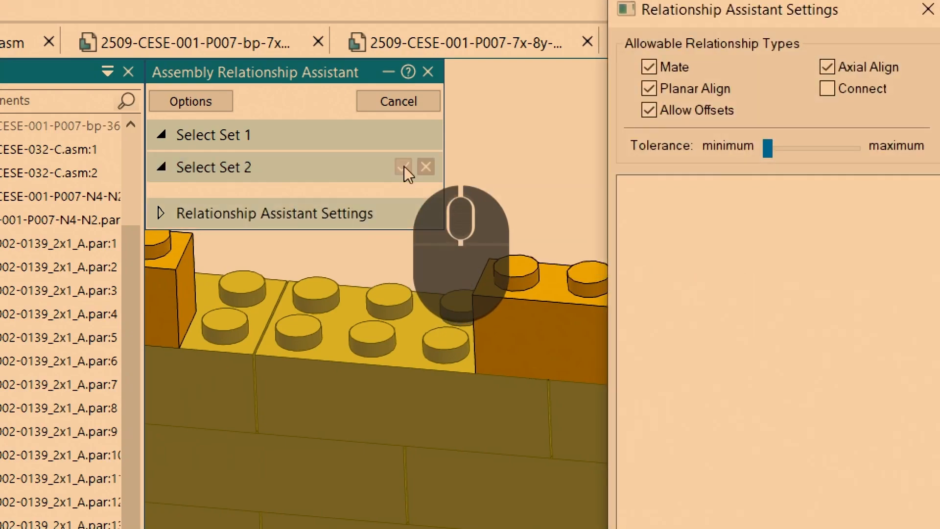
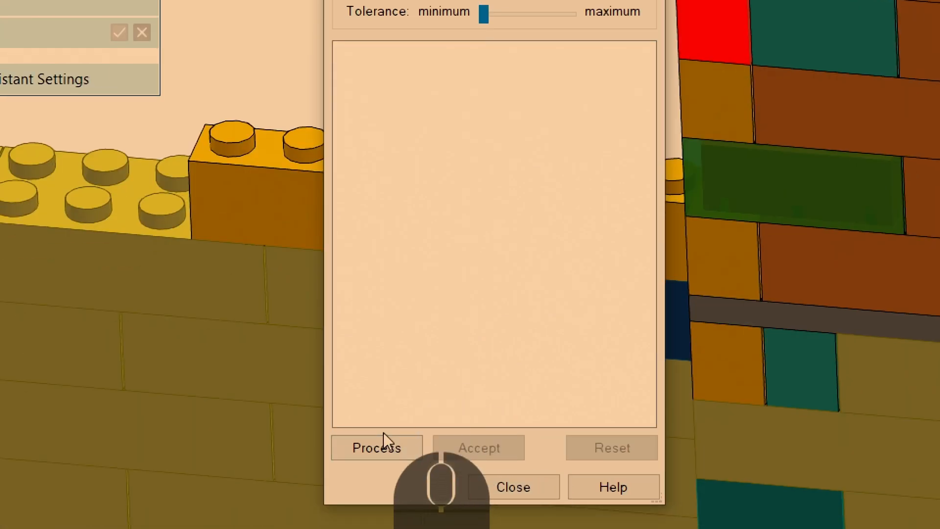
Process the two sets with Mate, Planar Align and Axial Align allowed but no offsets, and accept all proposed relationships.
left_click(383, 445)
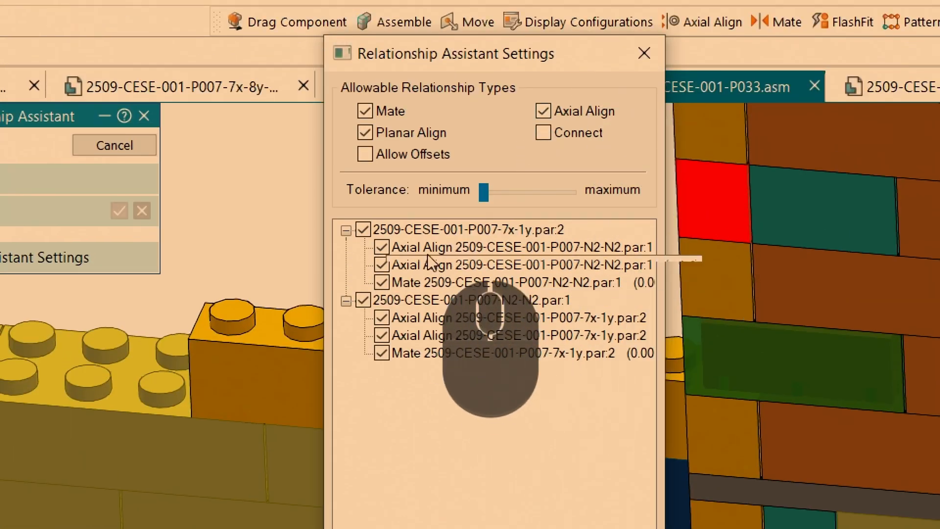
left_click(433, 230)
left_click(438, 300)
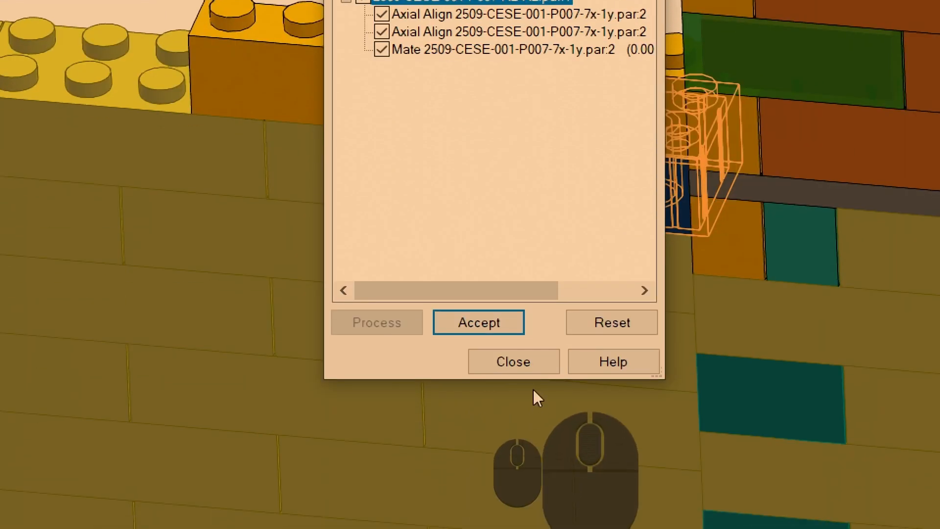
left_click(481, 320)
left_click(539, 361)
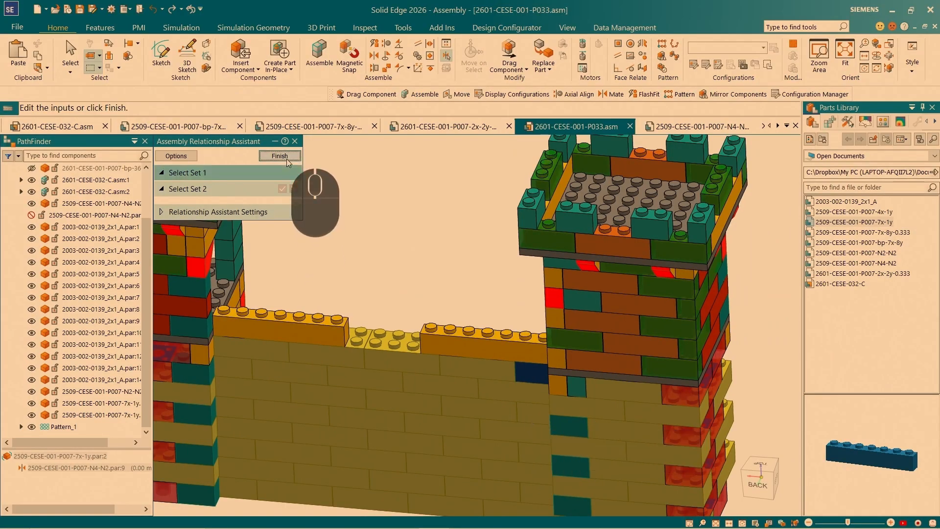
left_click(287, 158)
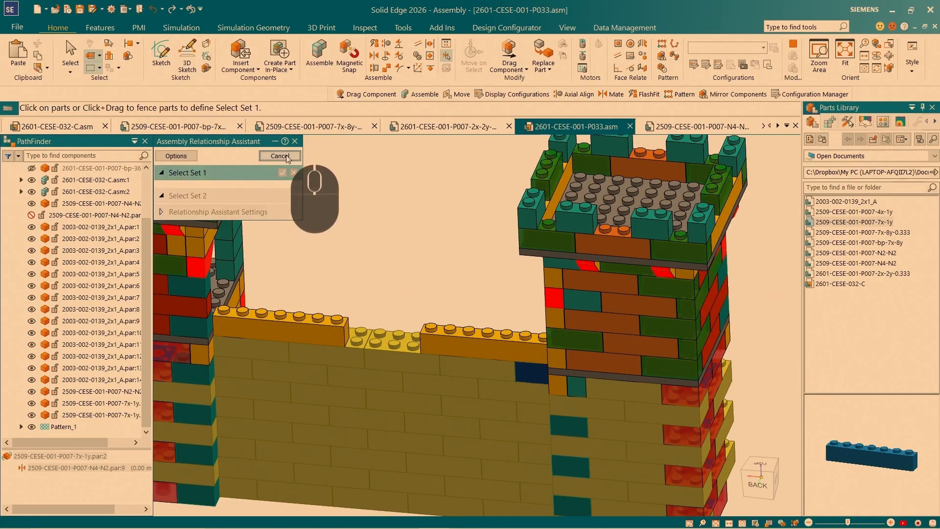
Examine each relationship of the copied 7x-1y brick to see which bricks and faces it references.
left_click(470, 343)
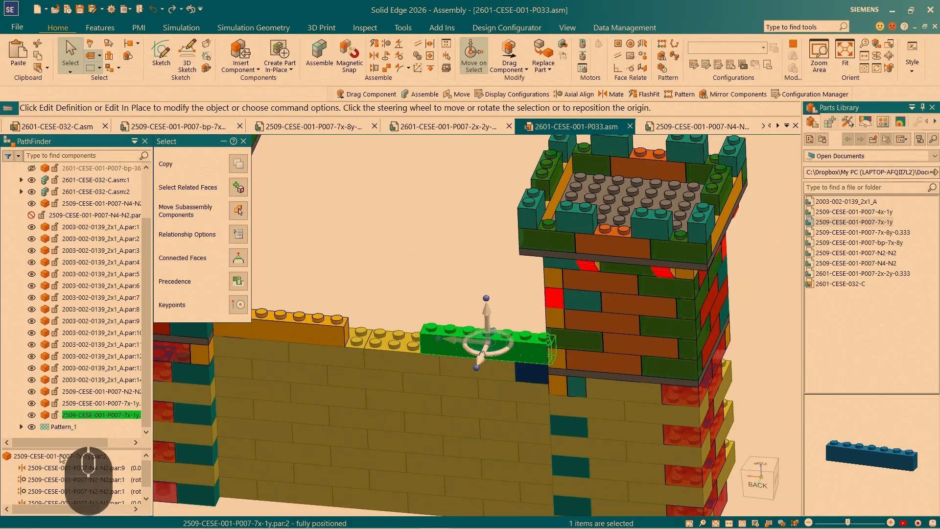
key("ctrl+4")
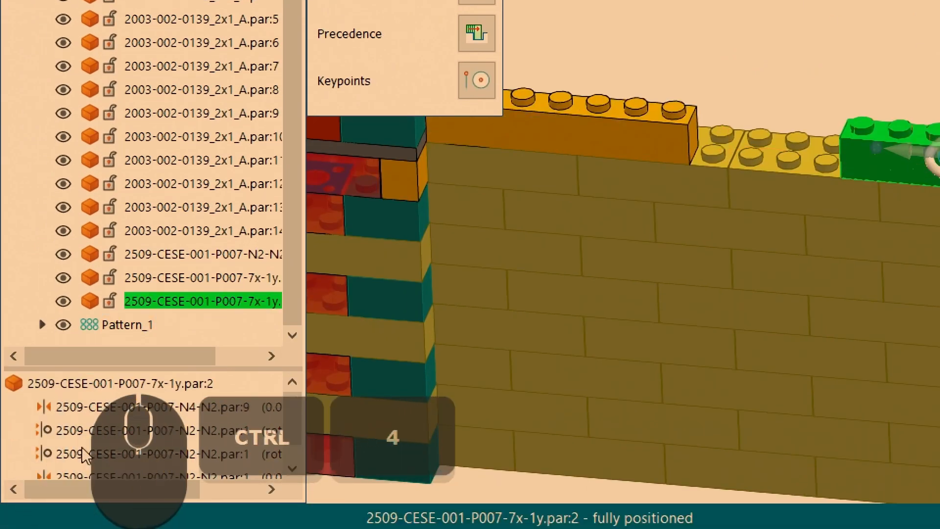
scroll(61, 445, "up", 2)
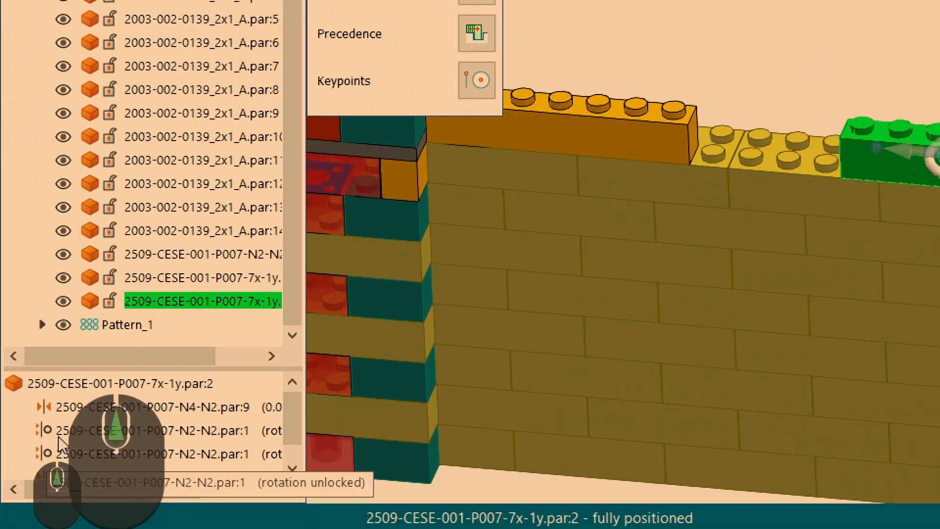
left_click(62, 409)
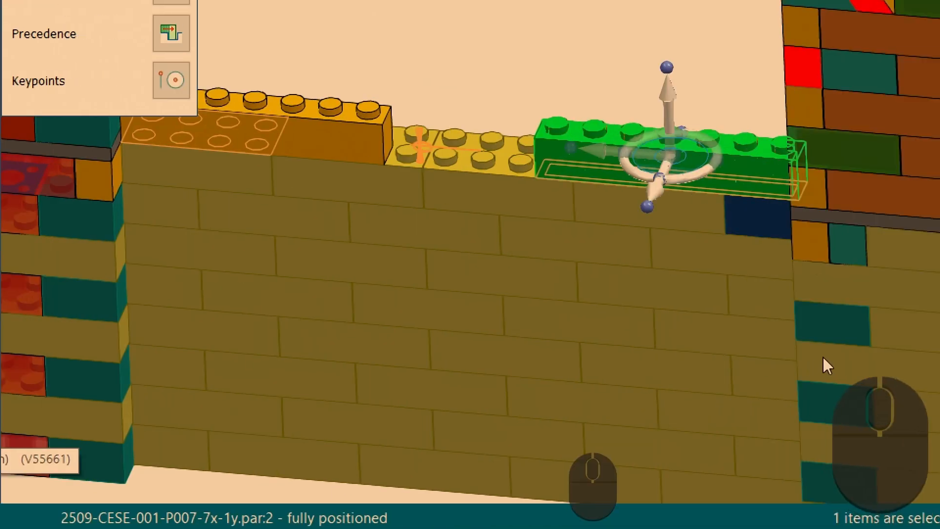
left_click(563, 184)
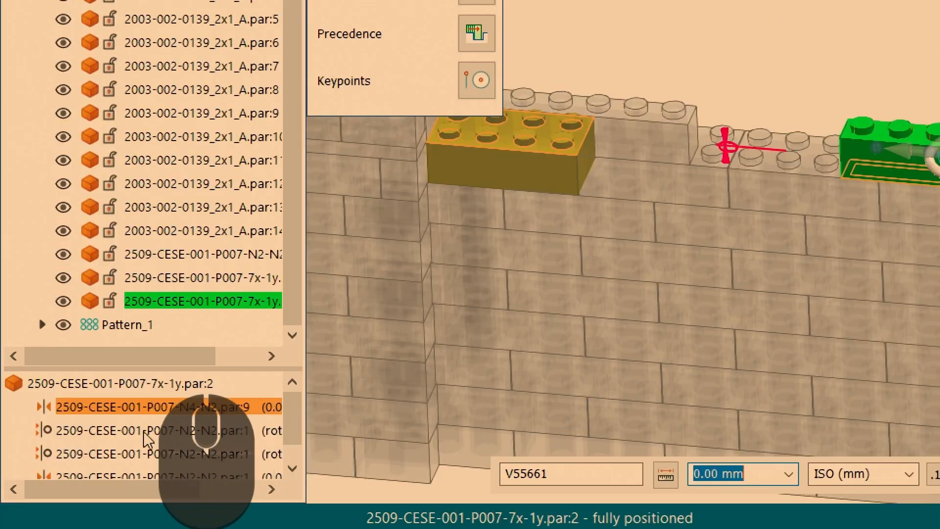
left_click(135, 431)
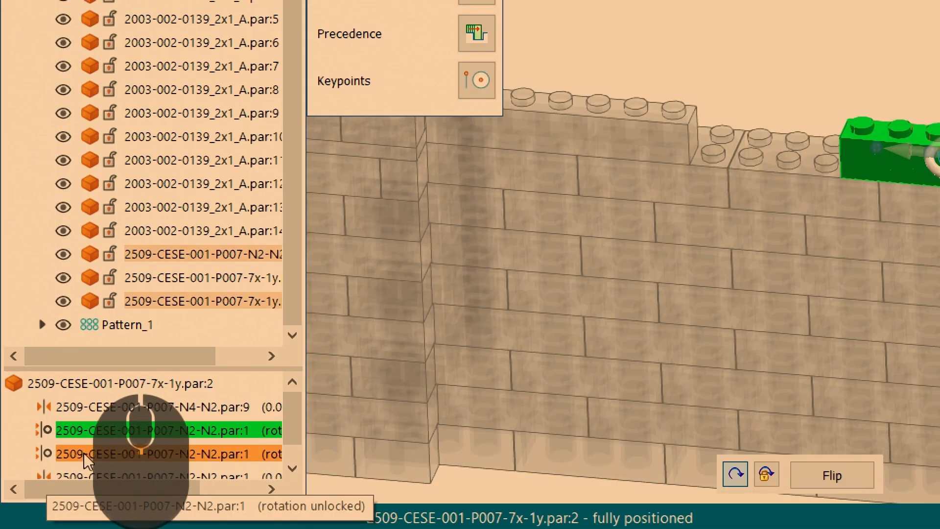
left_click(74, 454)
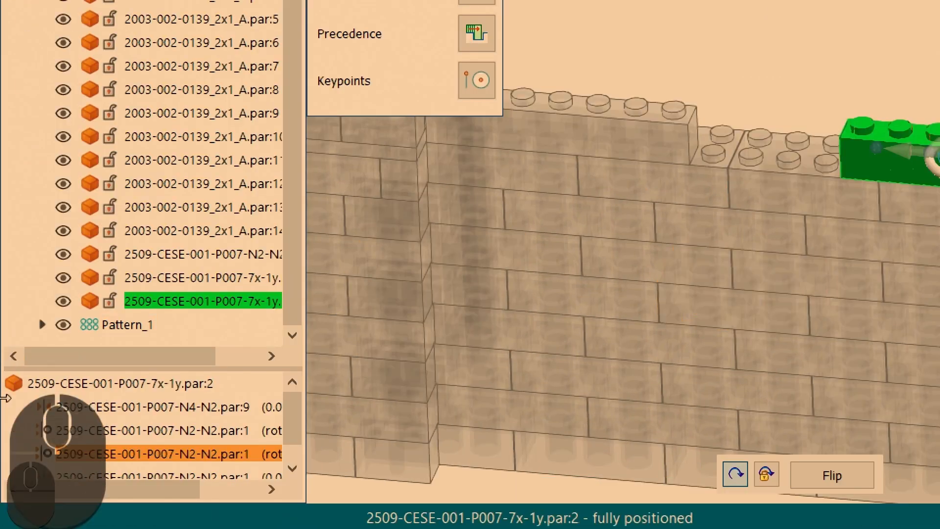
scroll(78, 453, "down", 1)
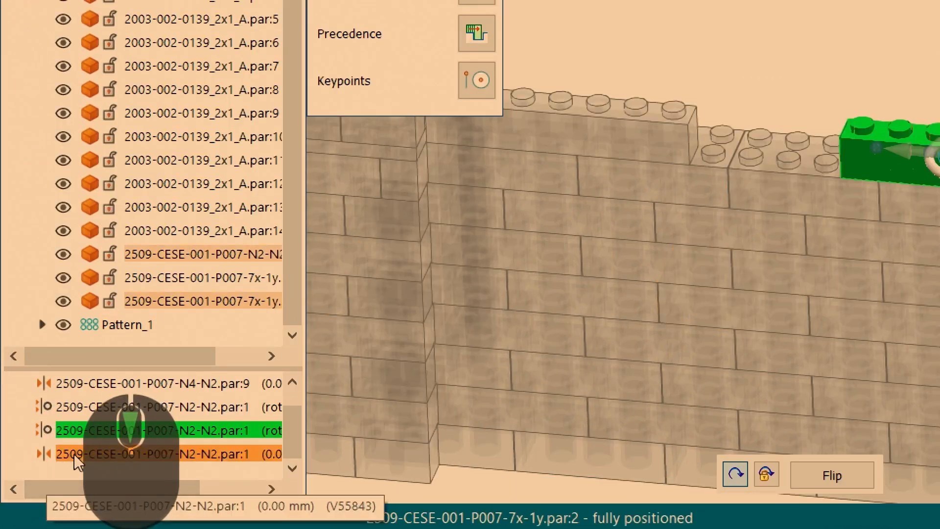
left_click(74, 456)
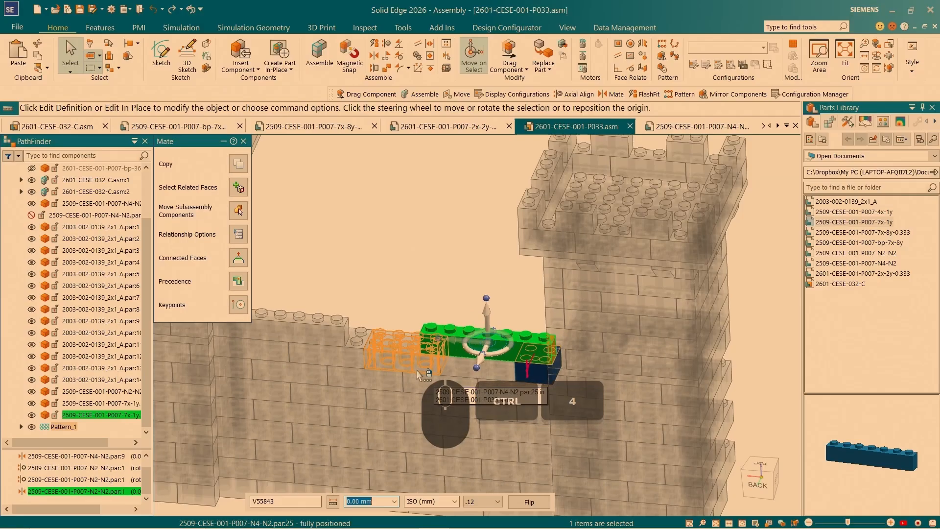
left_click(342, 227)
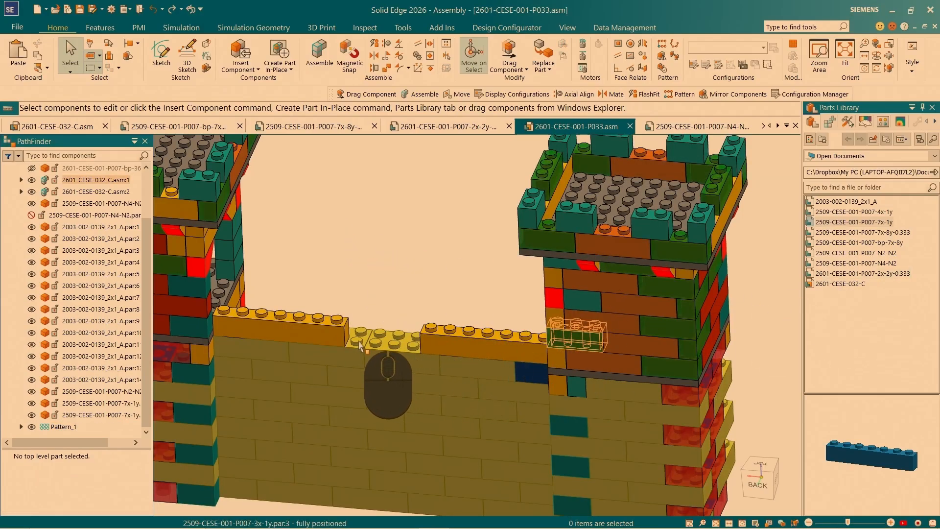
Insert the 2509-CESE-001-P007-4x-1y brick and align its top face with the neighbouring 7x-1y brick's top face at 0.00 mm offset.
left_click_drag(852, 212, 391, 260)
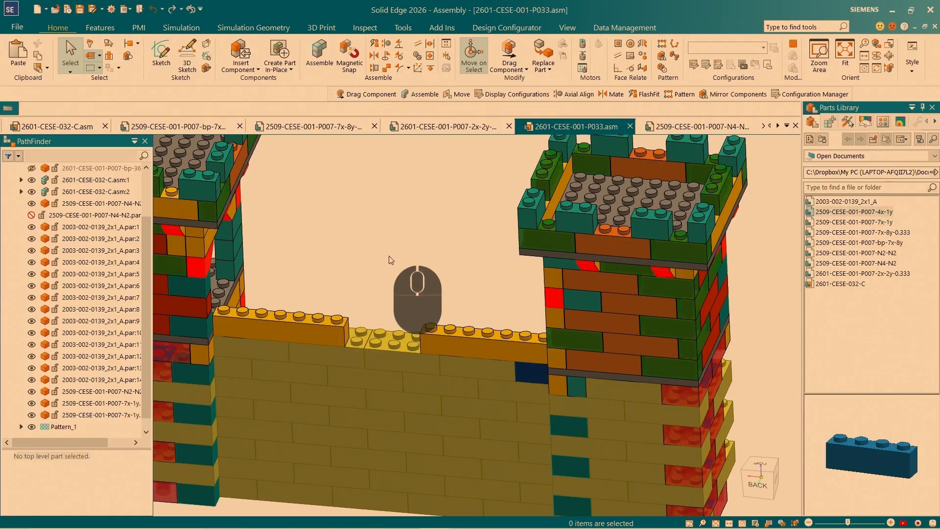
scroll(389, 257, "down", 5)
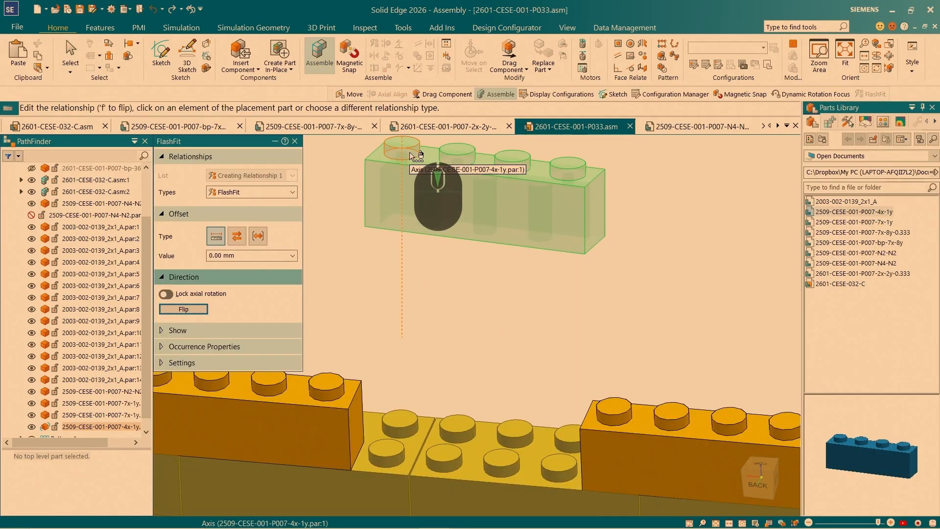
left_click(424, 158)
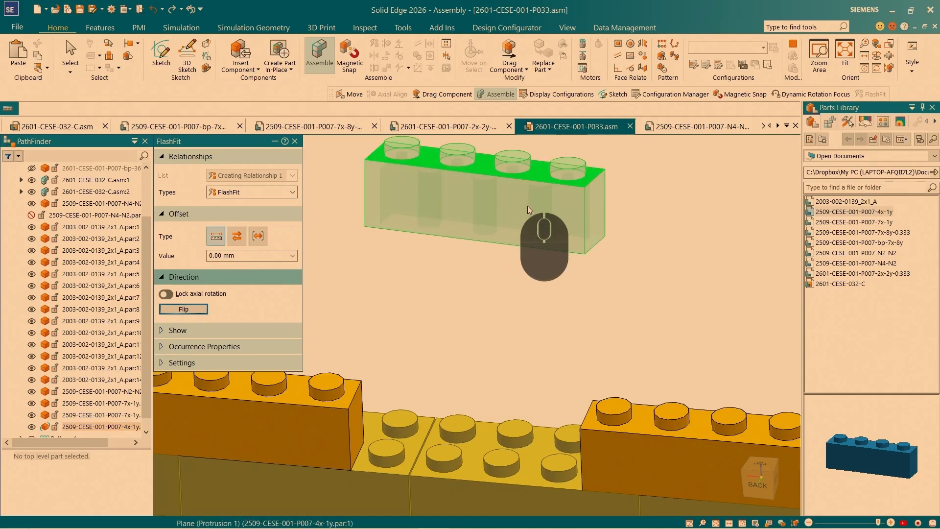
scroll(609, 252, "down", 3)
left_click(425, 304)
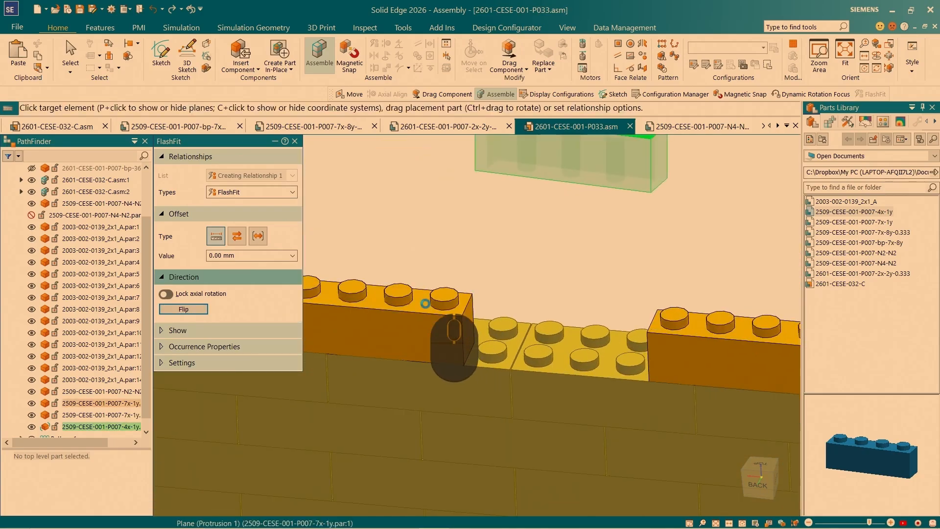
Align the 4x-1y brick's front face with the adjacent 7x-1y brick's front face at 0.00 mm offset.
scroll(582, 306, "up", 2)
scroll(573, 303, "down", 3)
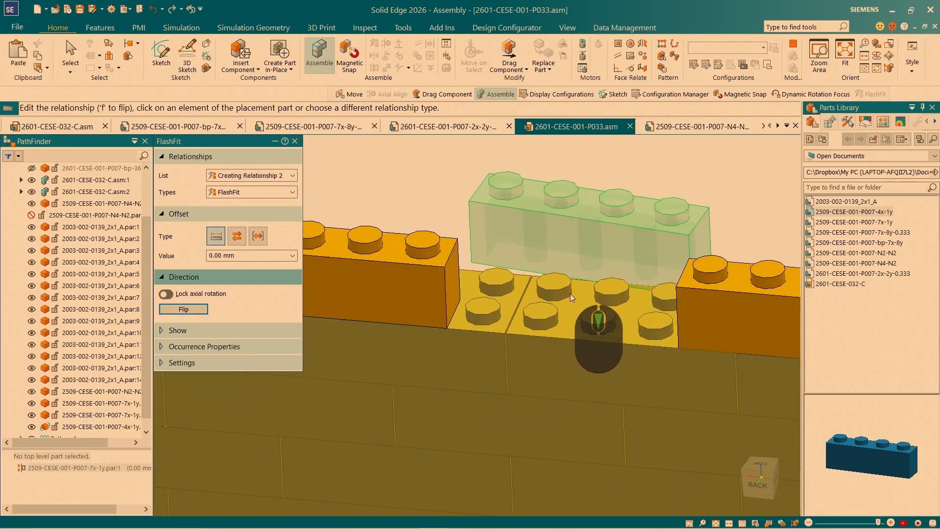
left_click(522, 230)
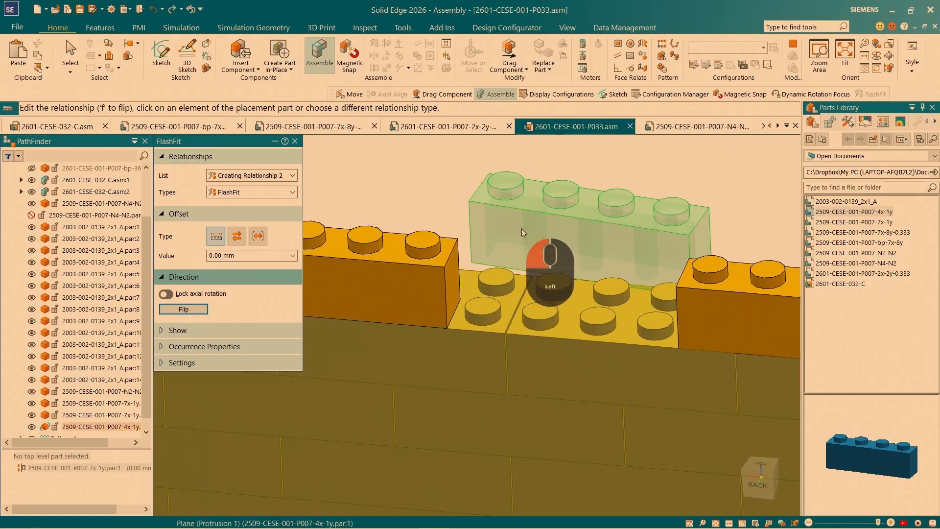
left_click(411, 295)
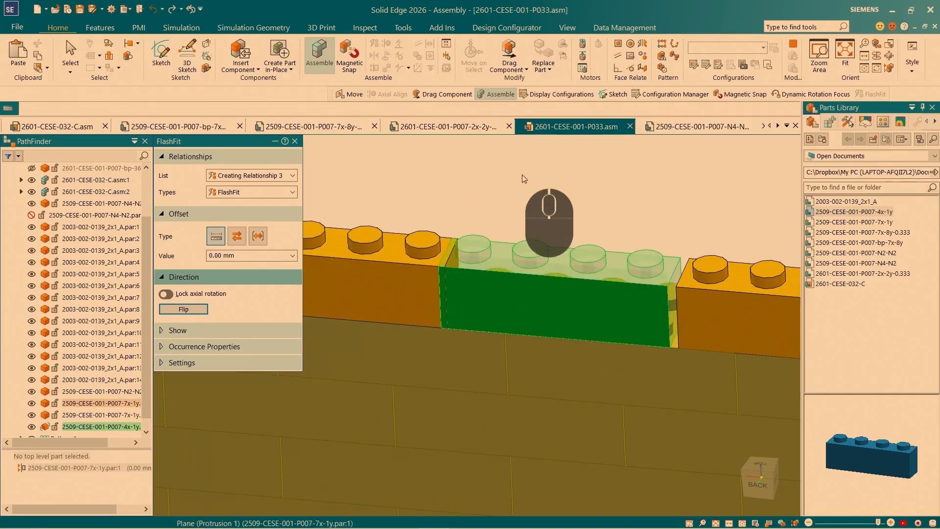
Fit the 4x-1y brick into the gap by aligning its end stud's axis with the patterned wall brick's stud below.
scroll(518, 169, "up", 3)
scroll(562, 232, "down", 1)
scroll(577, 250, "down", 6)
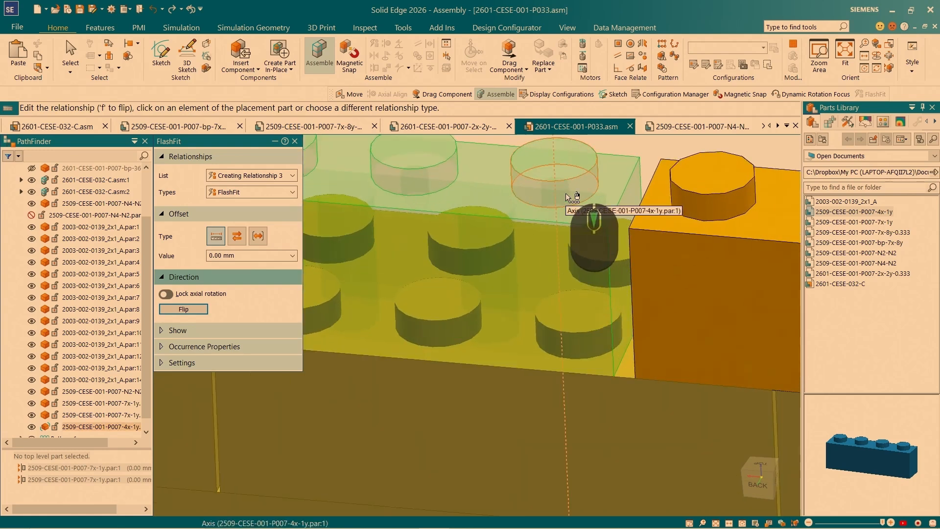
left_click(566, 193)
scroll(566, 193, "up", 3)
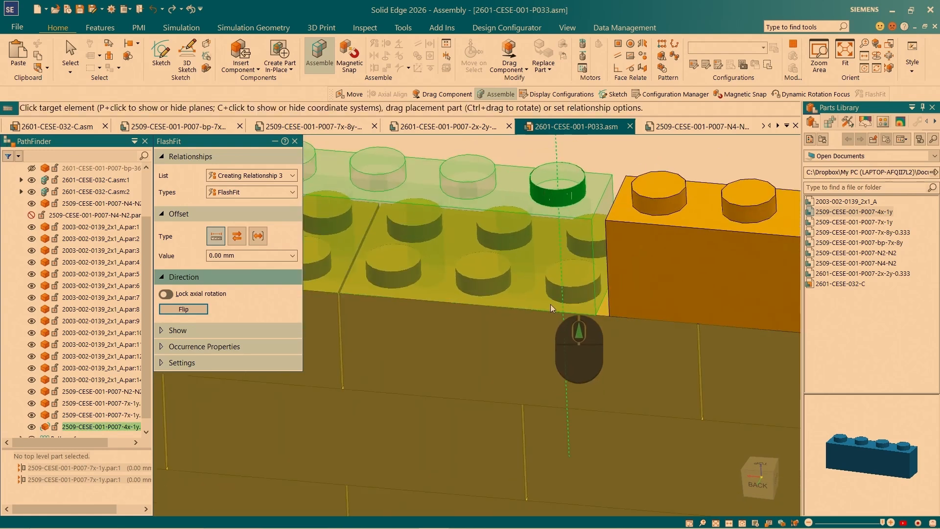
left_click(556, 292)
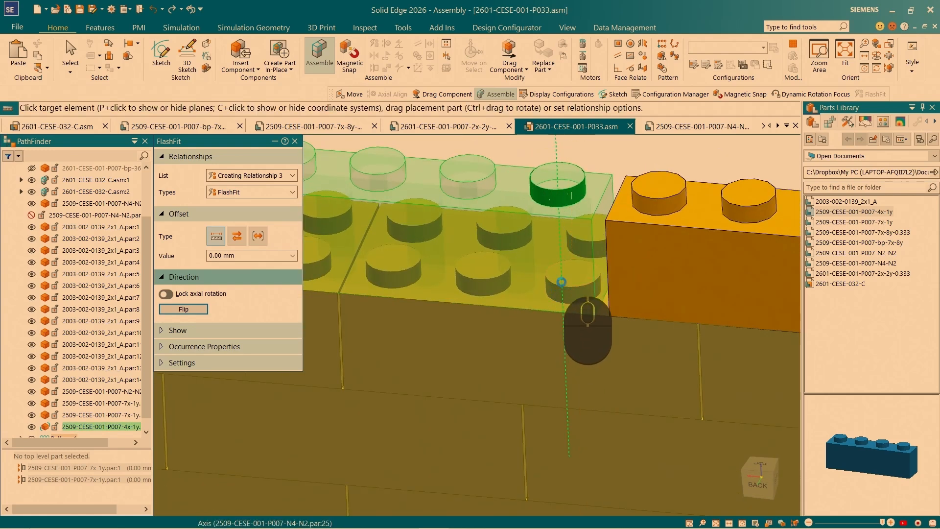
scroll(557, 222, "up", 5)
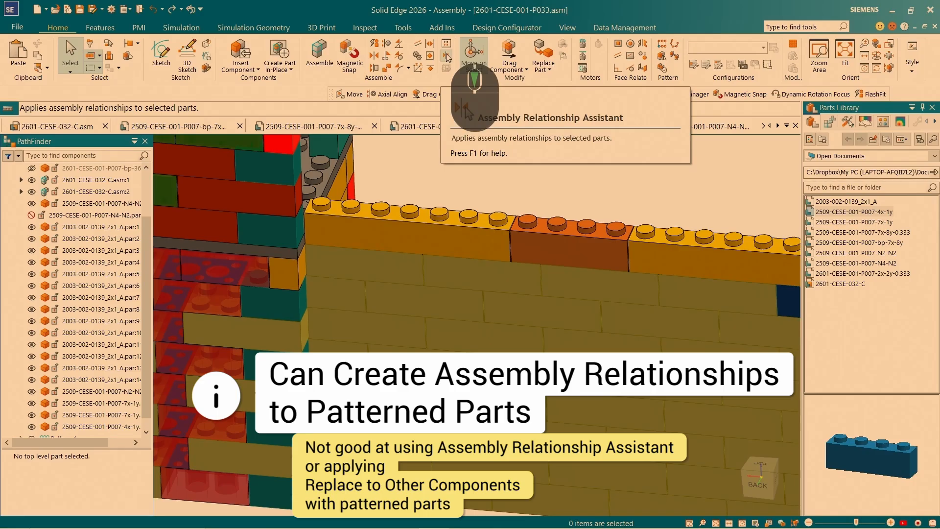
Examine the filled brick row along the wall top between the two towers.
scroll(500, 143, "up", 5)
middle_click_drag(499, 307, 459, 309)
scroll(464, 296, "up", 5)
scroll(483, 219, "down", 2)
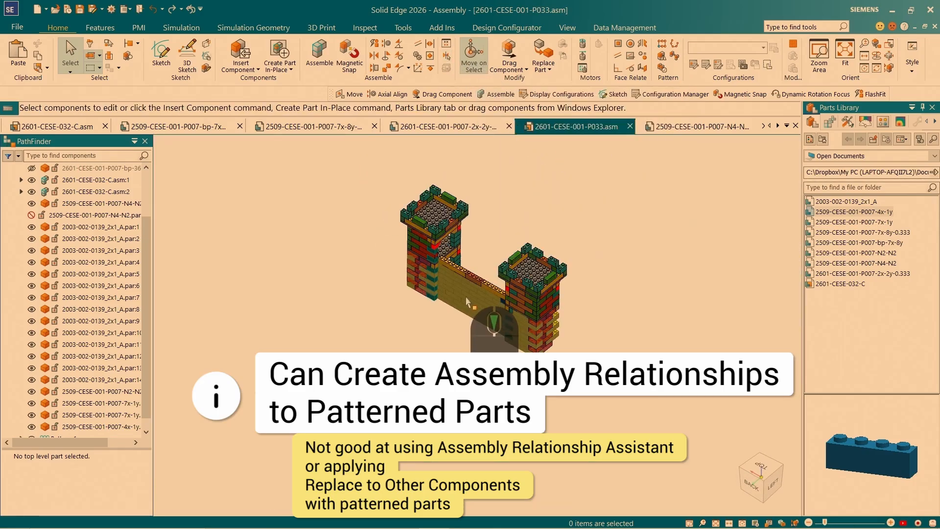
scroll(471, 284, "down", 2)
scroll(471, 283, "down", 3)
middle_click_drag(473, 240, 525, 277)
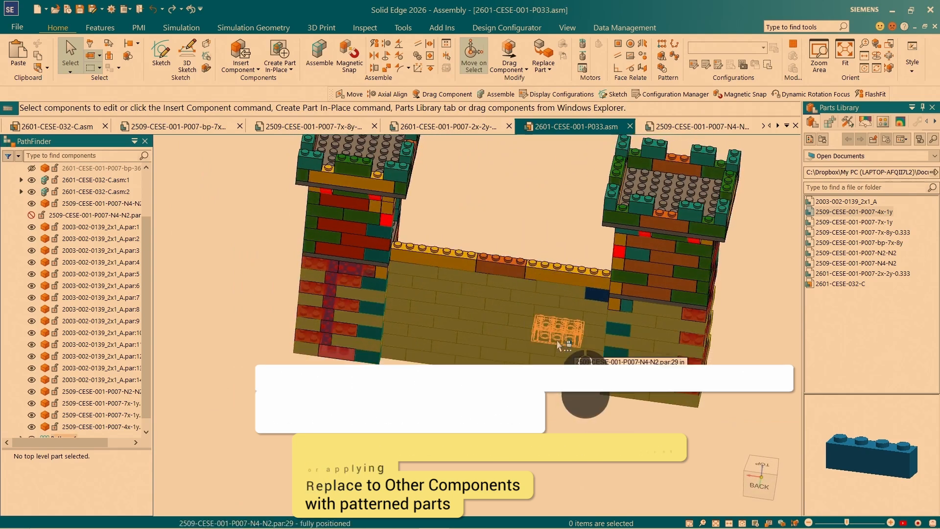
scroll(546, 341, "down", 3)
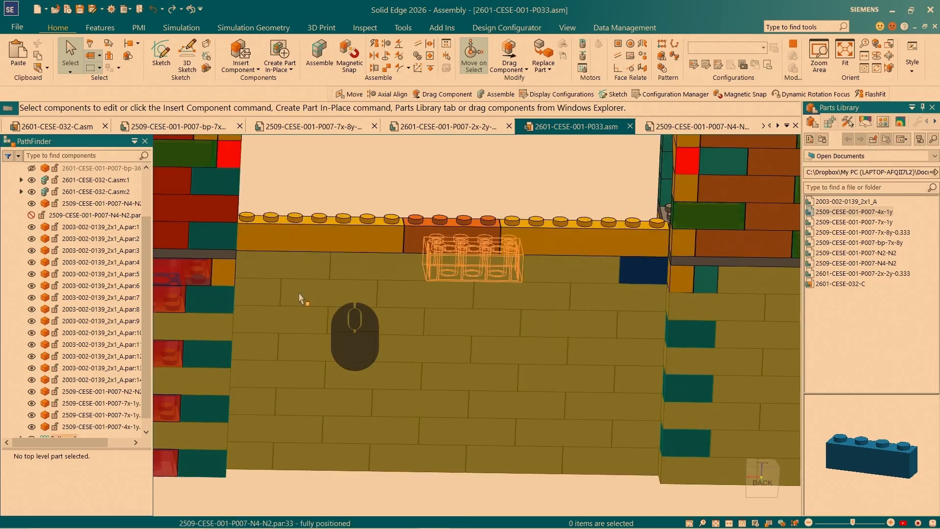
scroll(272, 268, "up", 3)
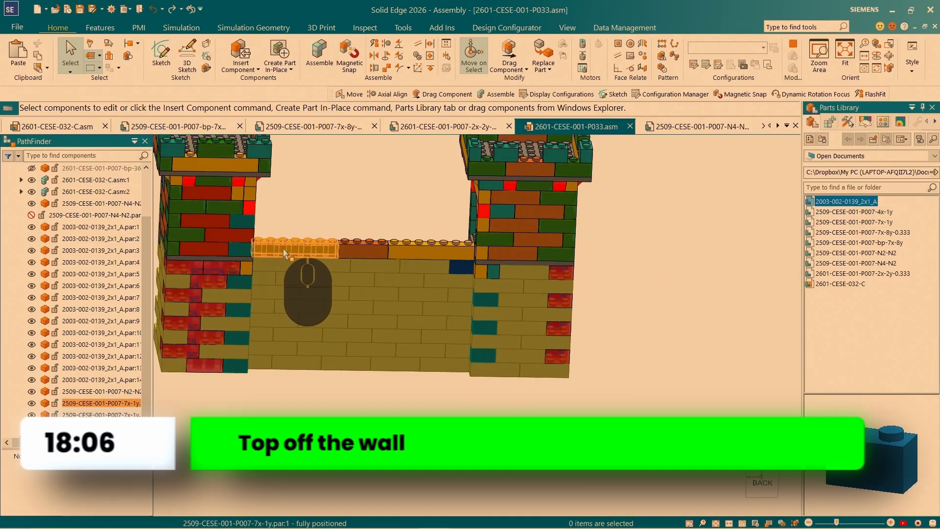
scroll(449, 196, "up", 2)
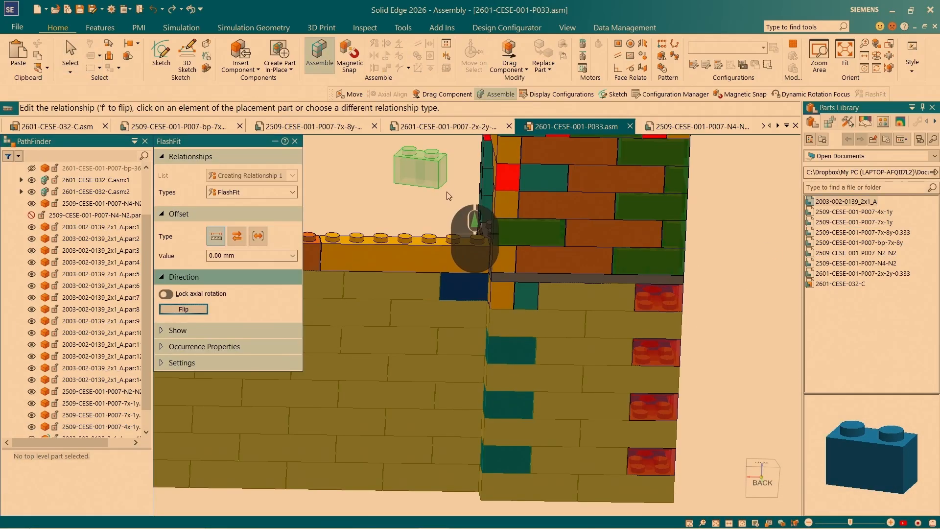
scroll(449, 196, "down", 4)
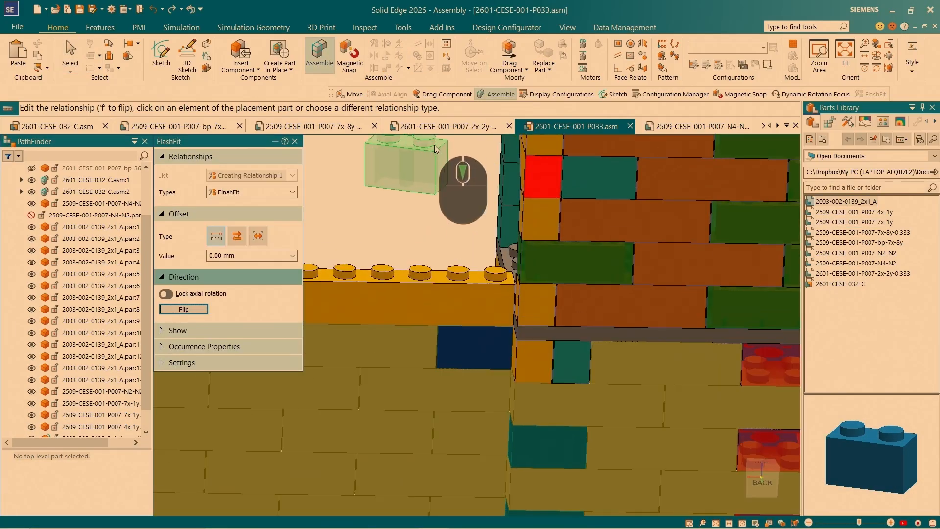
left_click(425, 143)
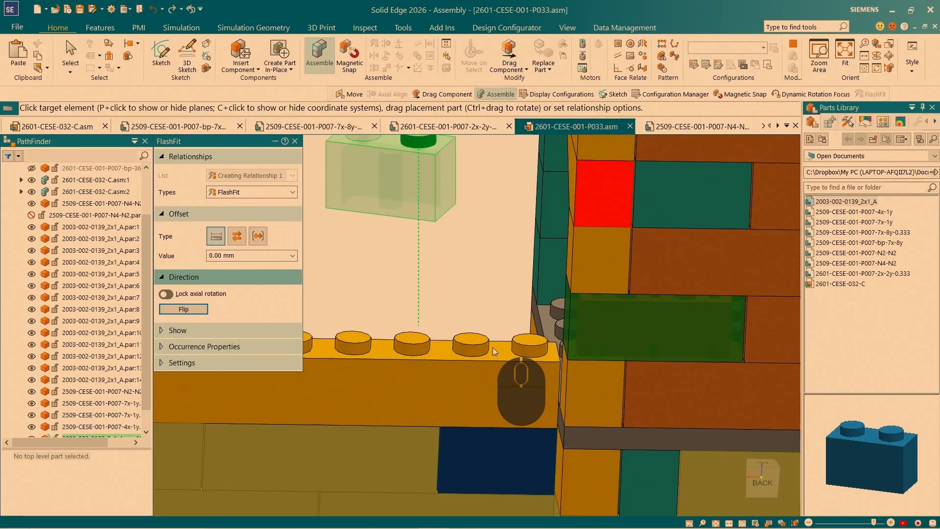
left_click(478, 348)
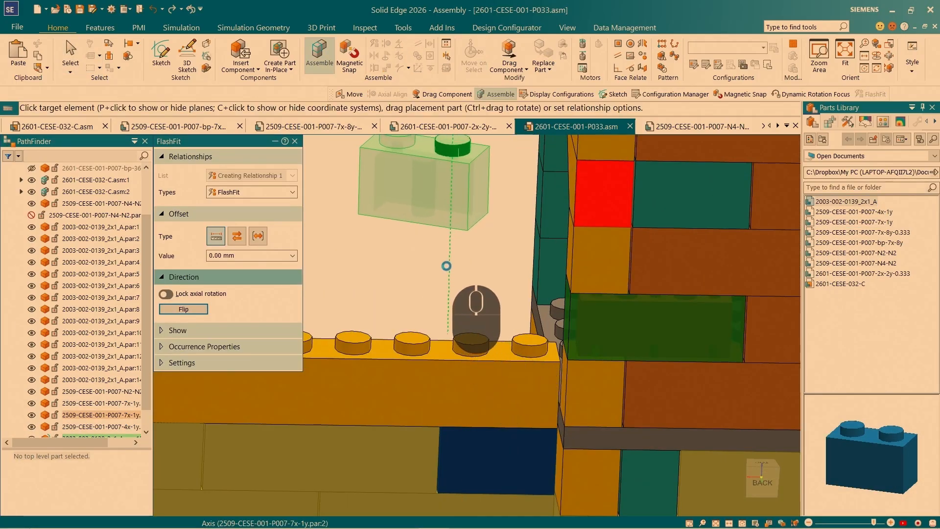
right_click(431, 159)
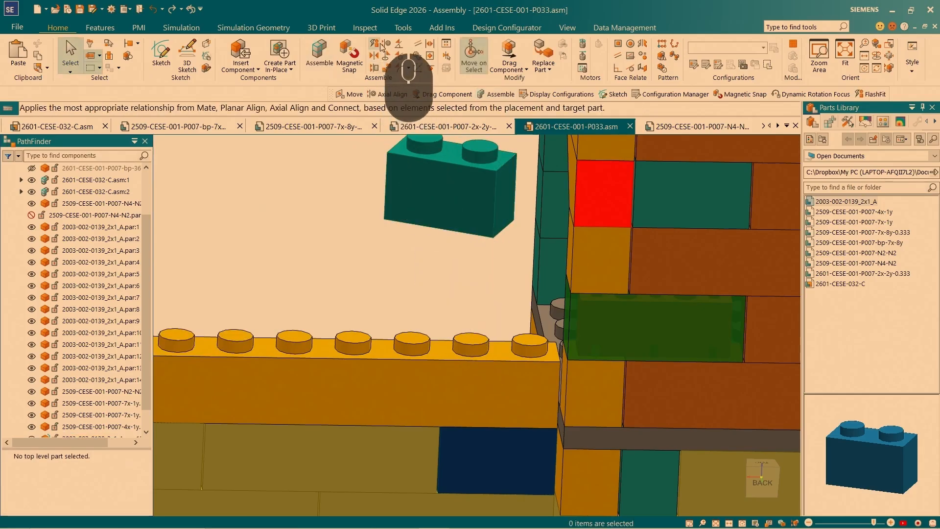
Align the 2x1 brick's other stud with the adjacent 7x-1y stud and mate its bottom face to the 7x-1y brick's top at 0.00 mm.
left_click(424, 148)
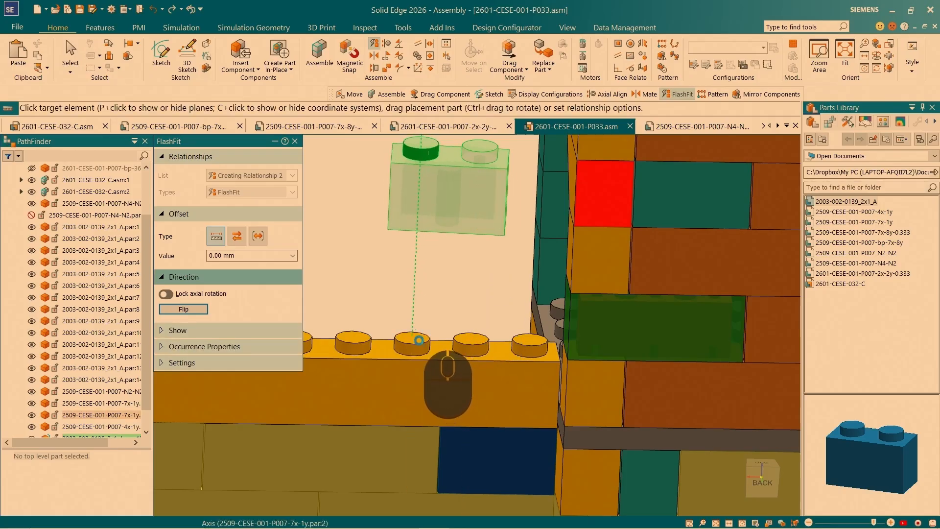
left_click(420, 340)
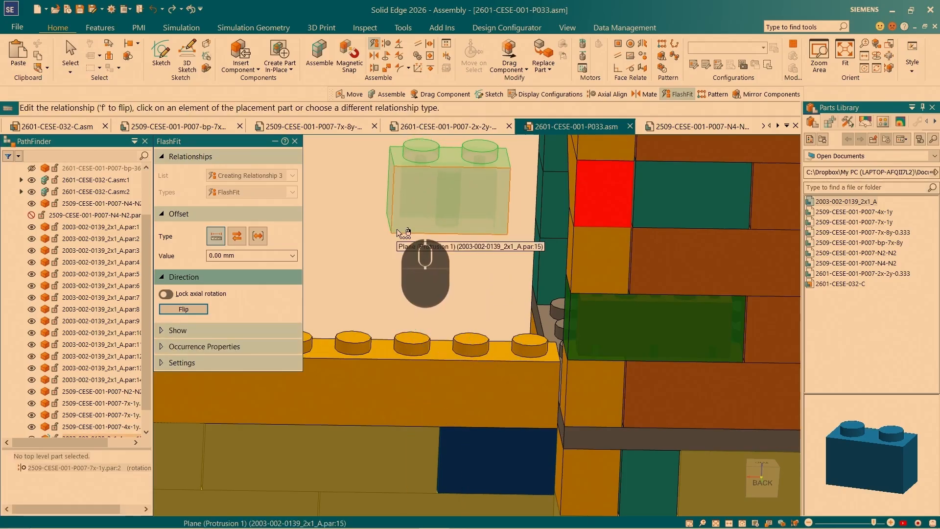
right_click(397, 228)
left_click(451, 248)
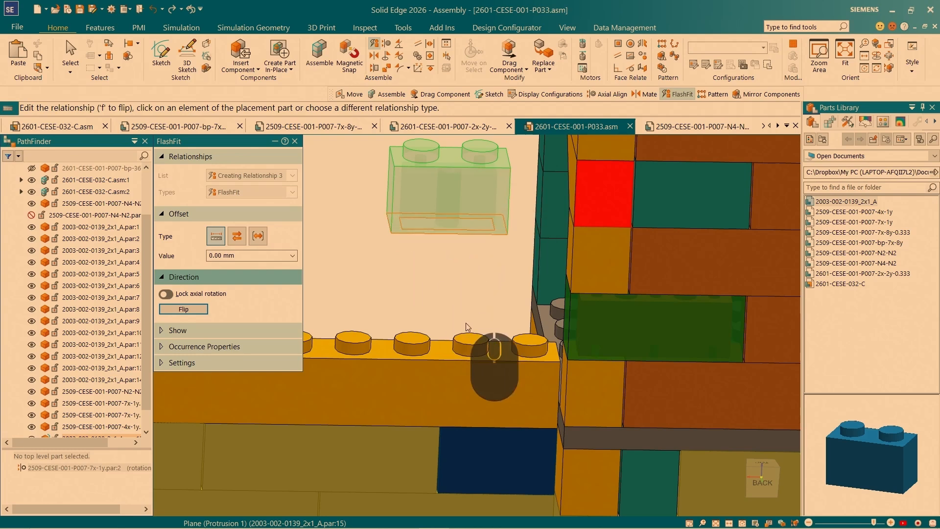
left_click(442, 356)
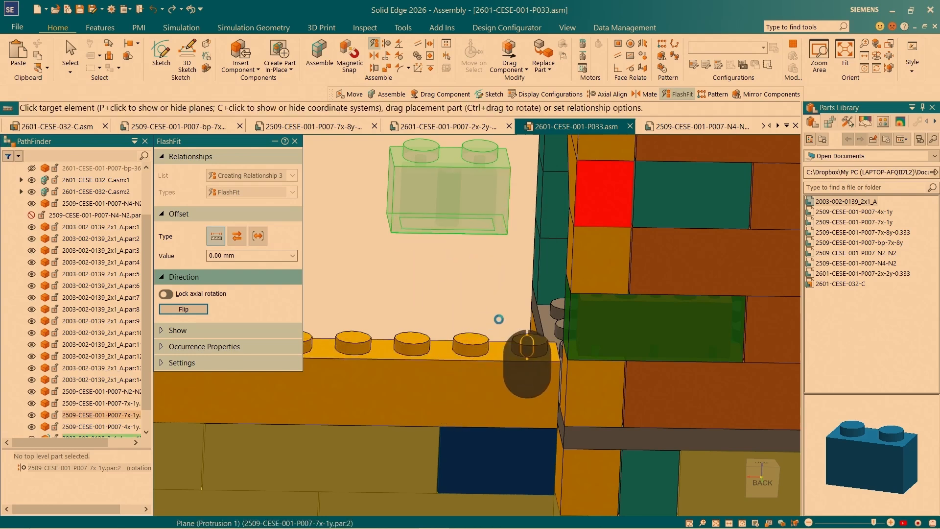
left_click(71, 51)
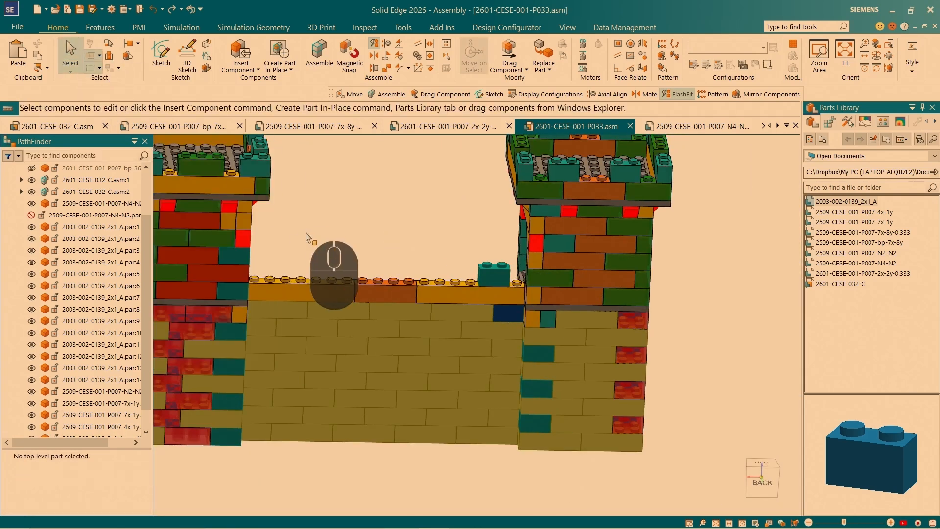
Re-anchor the steering wheel on the 2x1 brick's stud and copy the brick 32.00 mm along the wall.
left_click(496, 279)
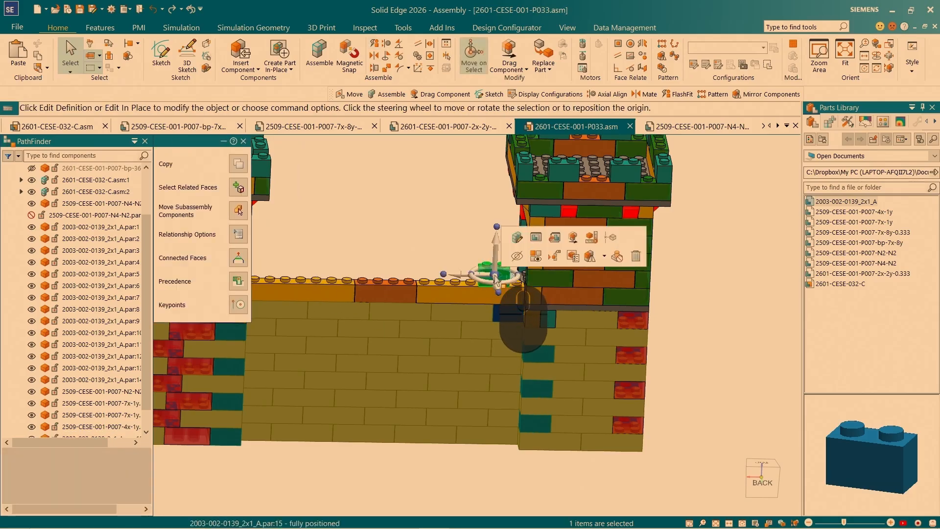
scroll(500, 294, "up", 5)
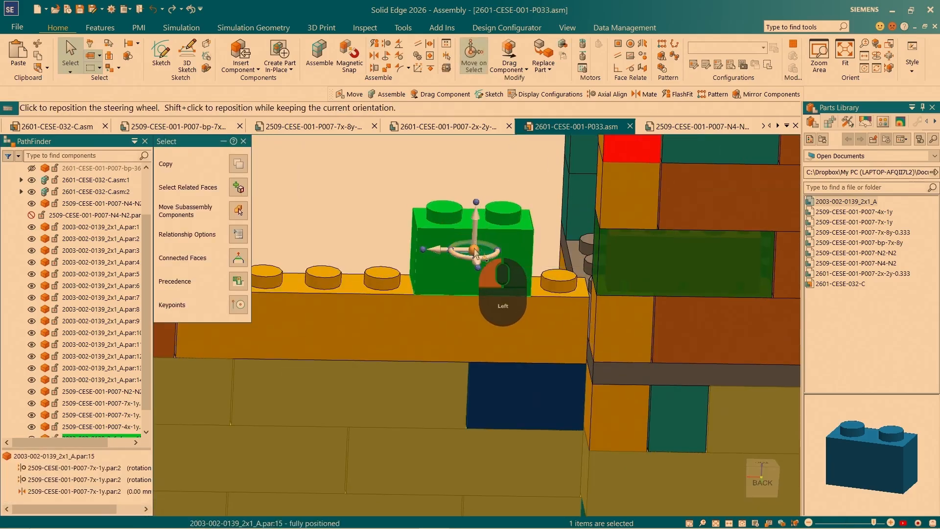
left_click(447, 224)
left_click(461, 212)
scroll(524, 263, "down", 3)
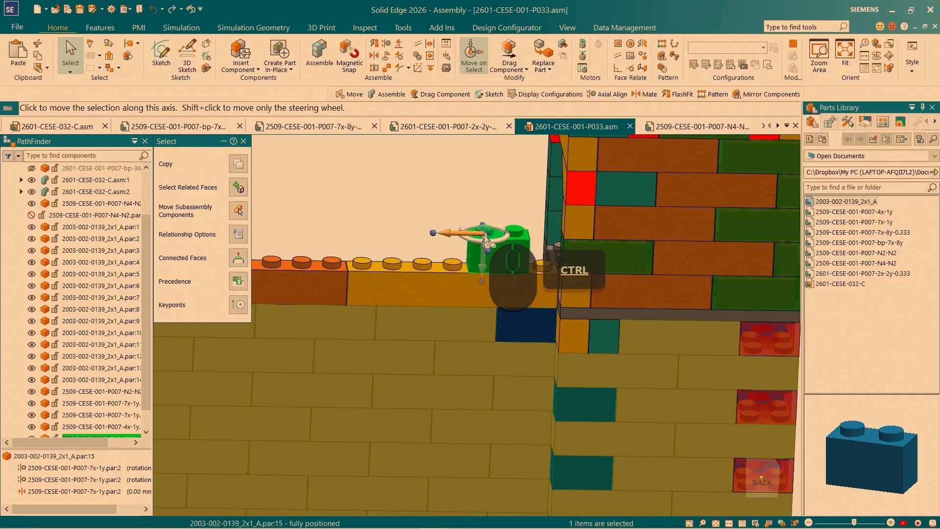
left_click(451, 234, "ctrl")
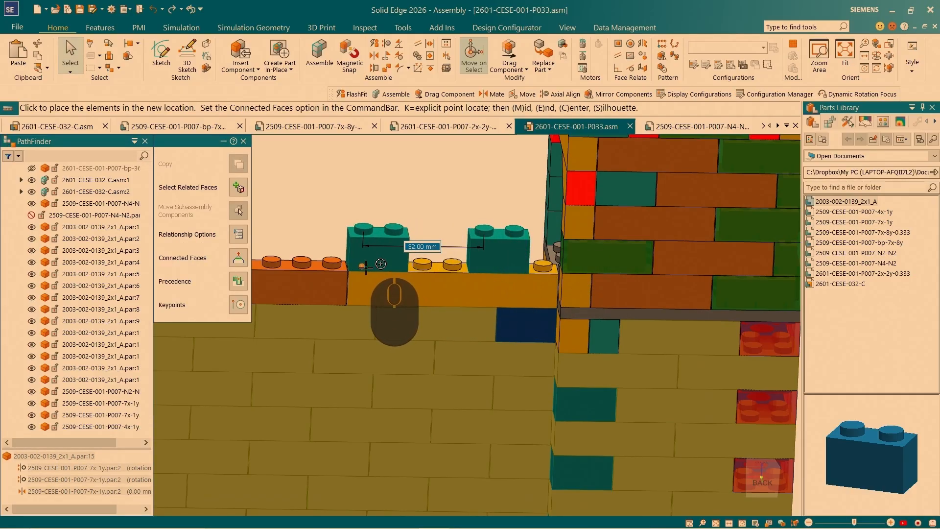
left_click(366, 266)
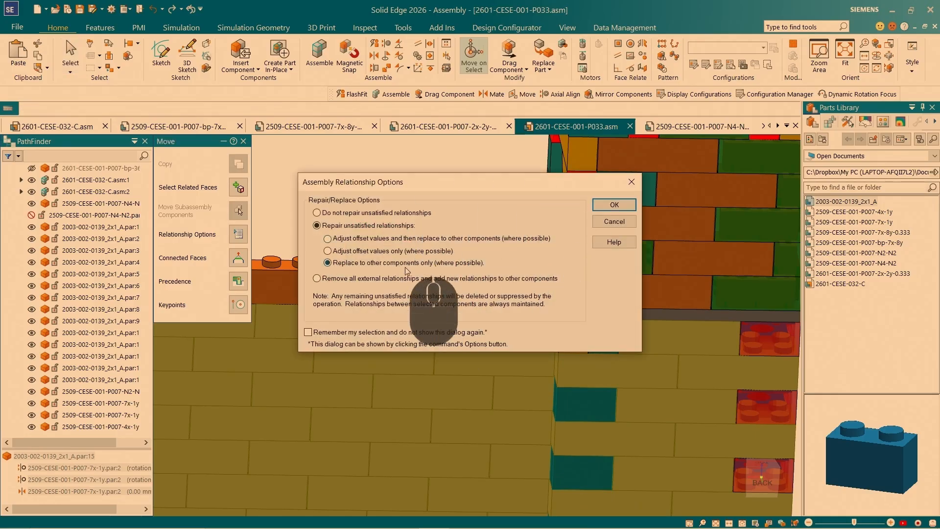
Repair the copied brick's relationships by replacing to other components only, using the 7x-1y brick beneath it.
left_click(613, 206)
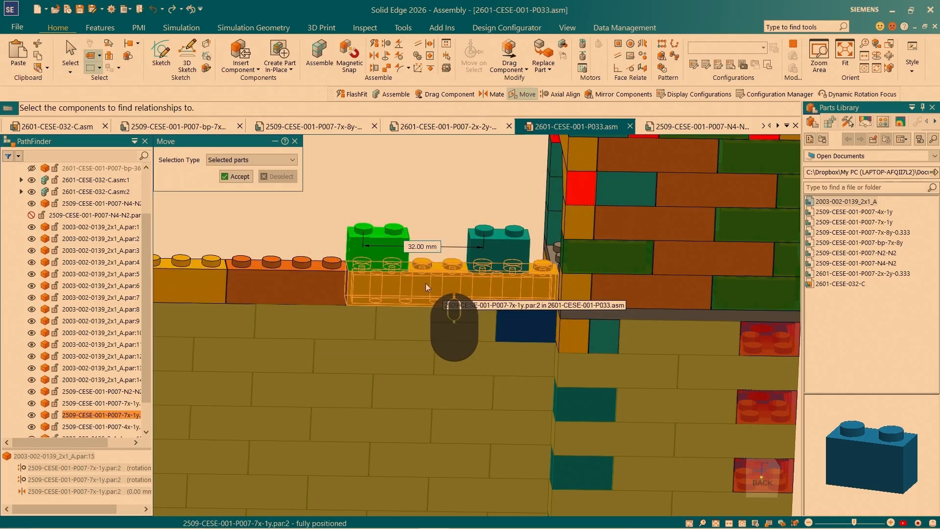
left_click(426, 283)
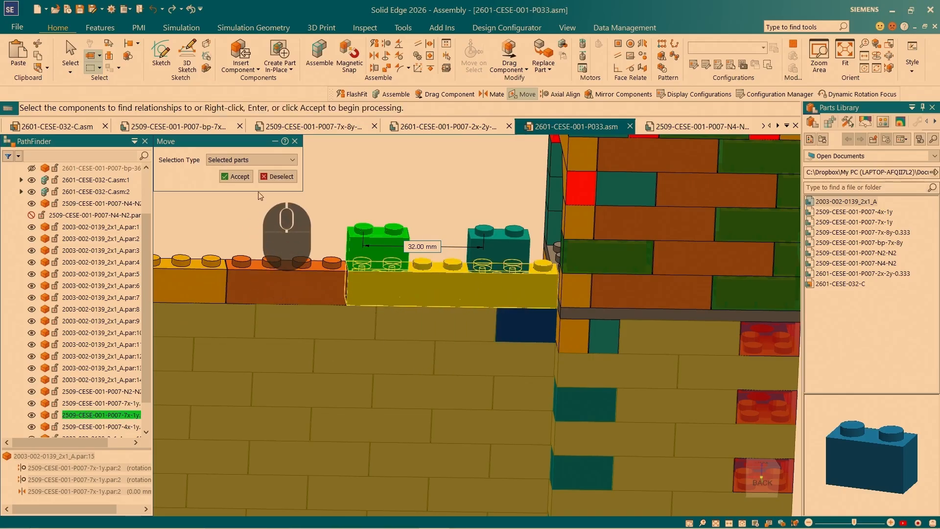
left_click(241, 179)
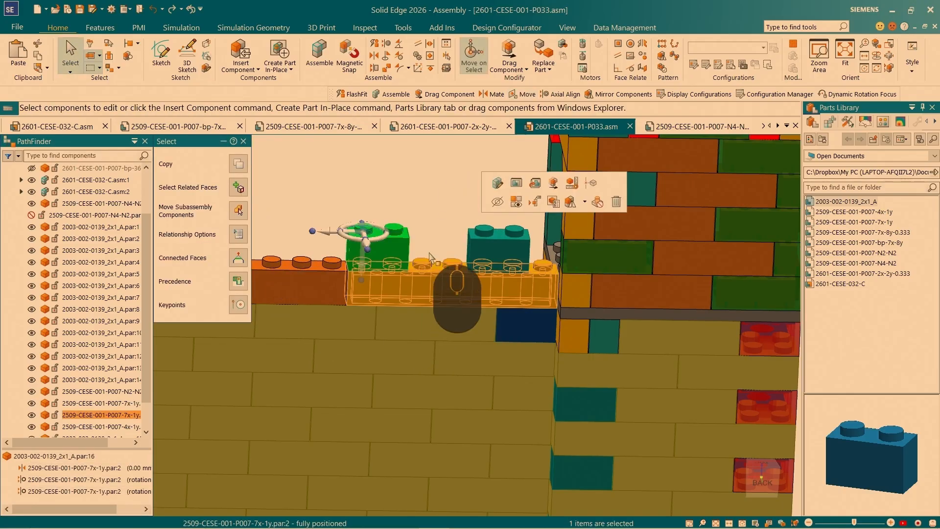
Select both 2x1 bricks on the wall and copy them together 64.00 mm along the wall towards the other tower.
scroll(566, 268, "down", 3)
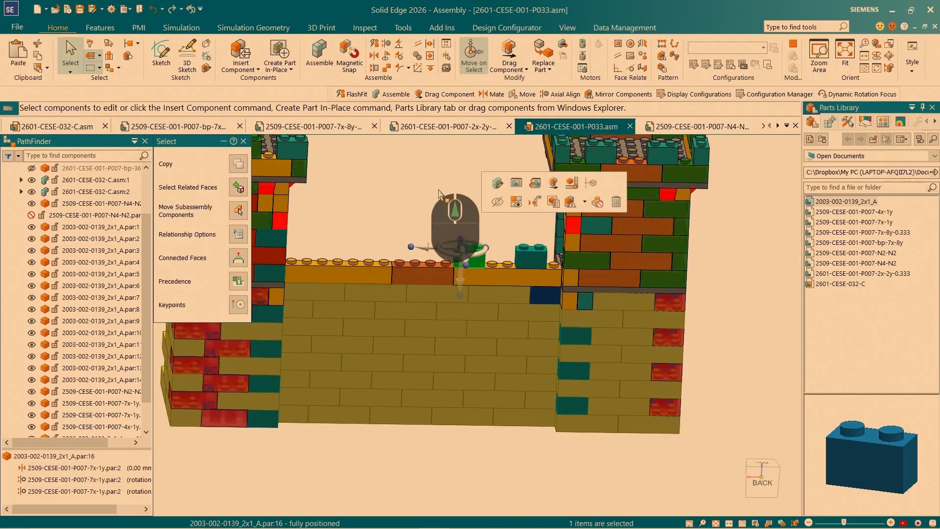
scroll(478, 269, "down", 2)
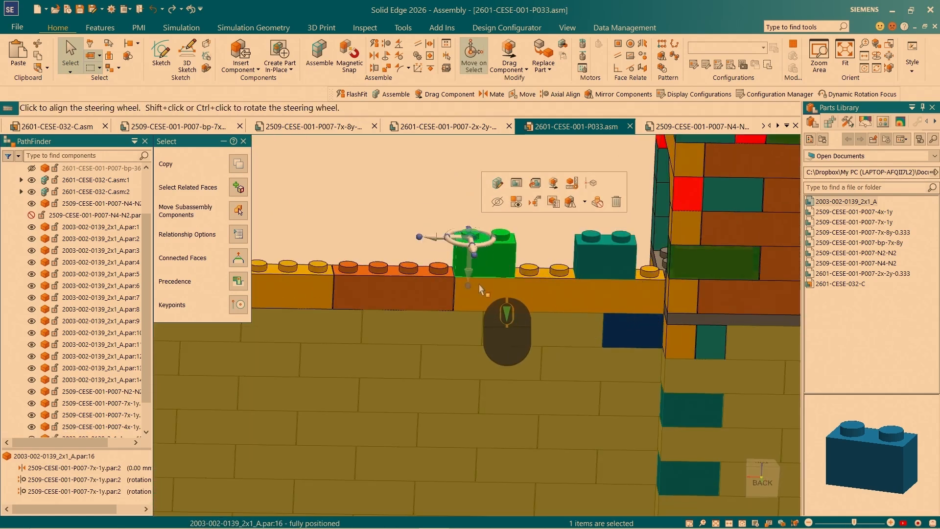
scroll(465, 240, "down", 3)
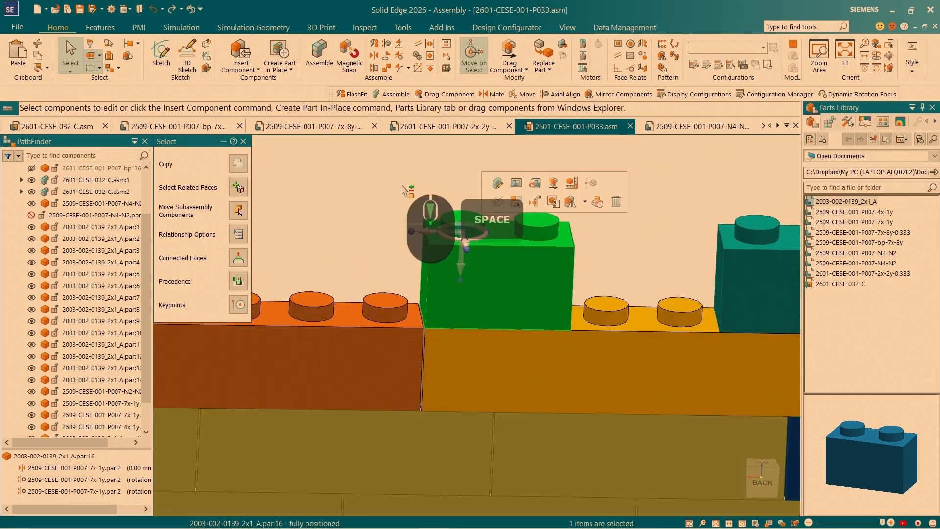
left_click(746, 290)
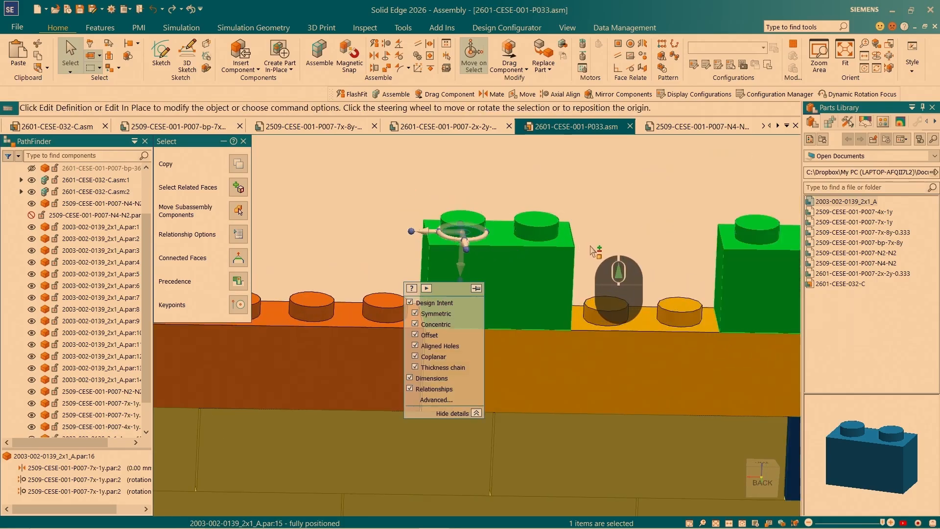
key("ctrl")
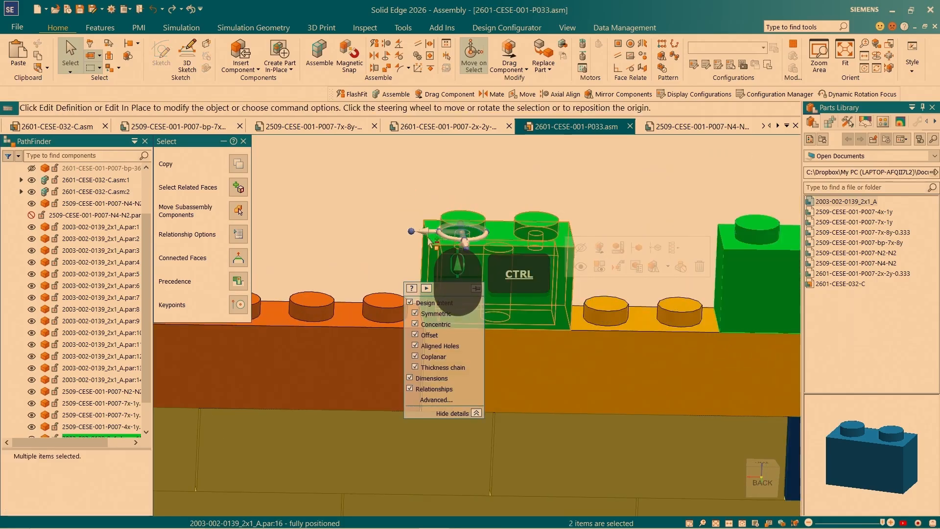
left_click(426, 234)
scroll(333, 309, "down", 5)
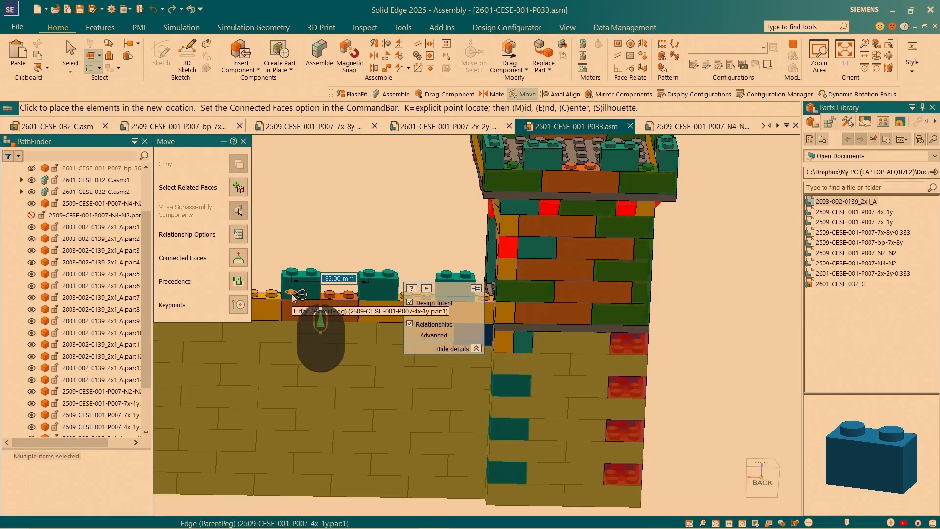
scroll(347, 298, "up", 3)
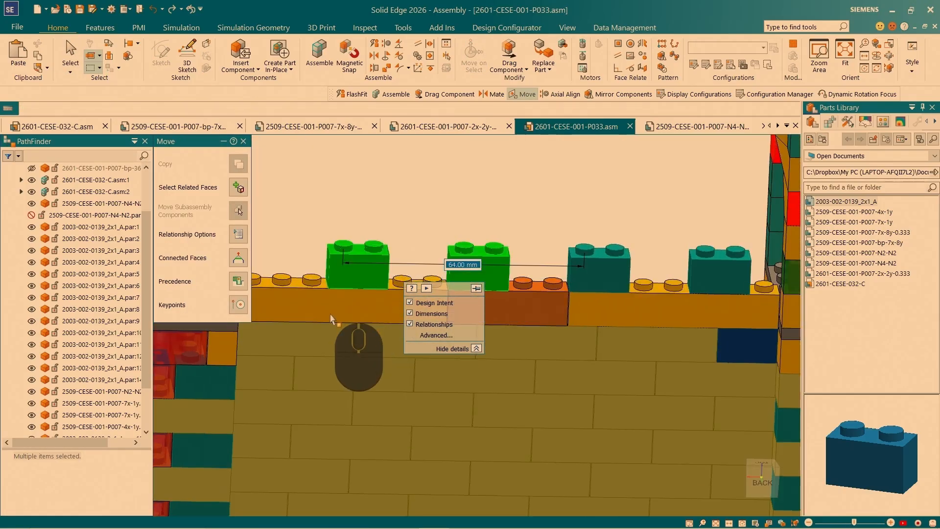
left_click(371, 381)
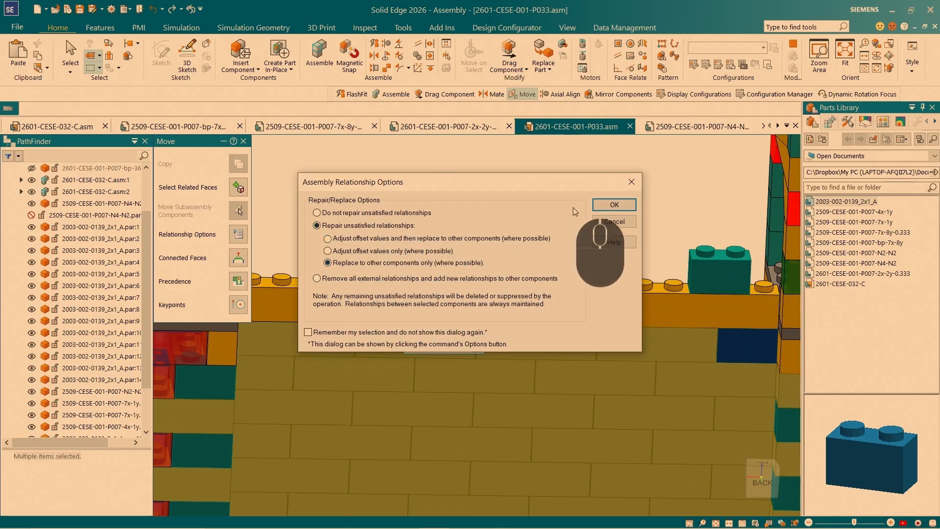
Repair the two copied bricks' relationships by replacing to other components only, using the 7x-1y and 4x-1y bricks beneath them.
left_click(598, 206)
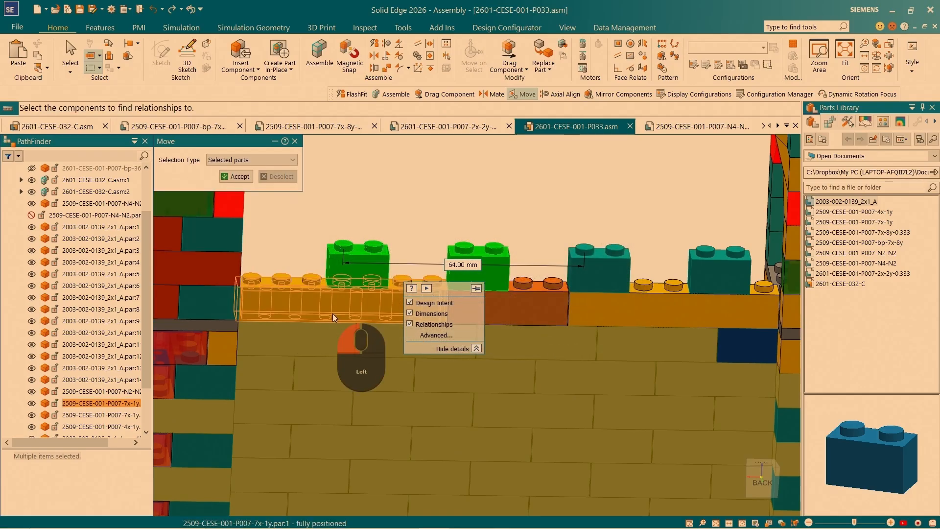
left_click(334, 317)
left_click(531, 303)
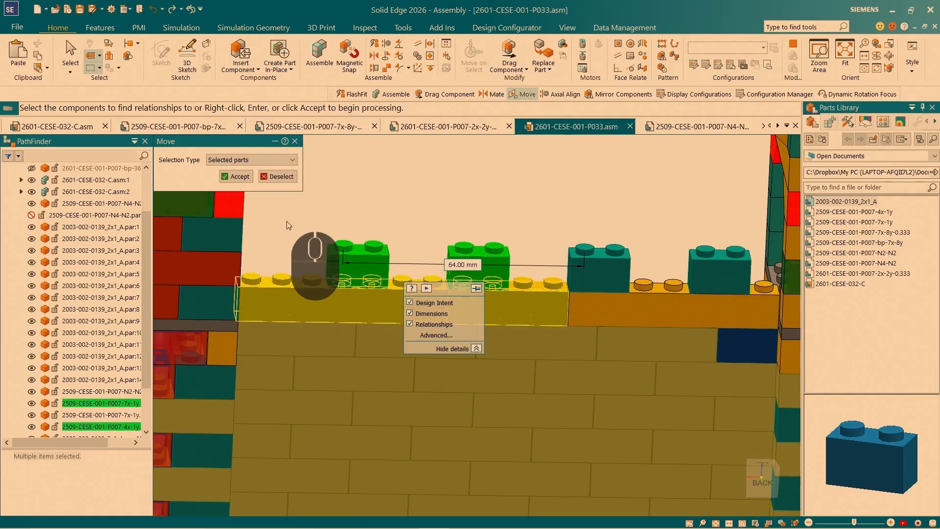
left_click(237, 176)
scroll(98, 353, "down", 2)
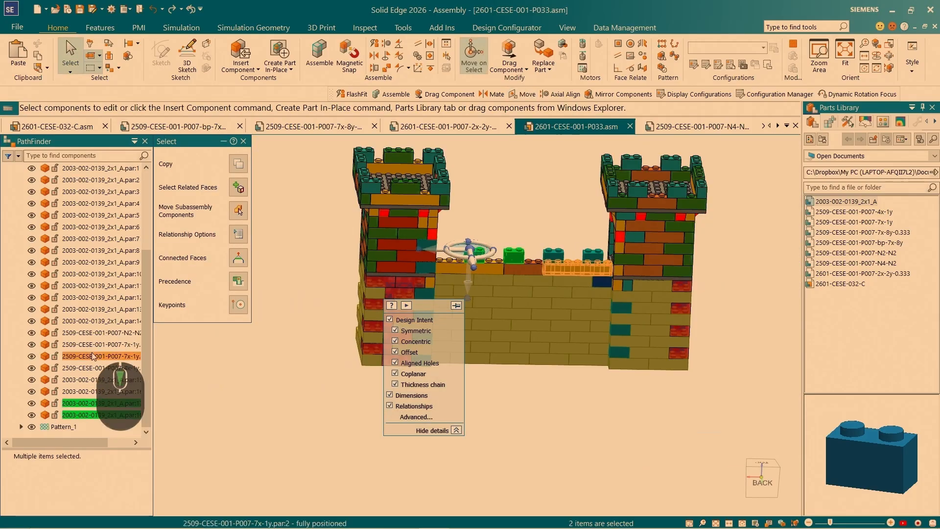
key("Escape")
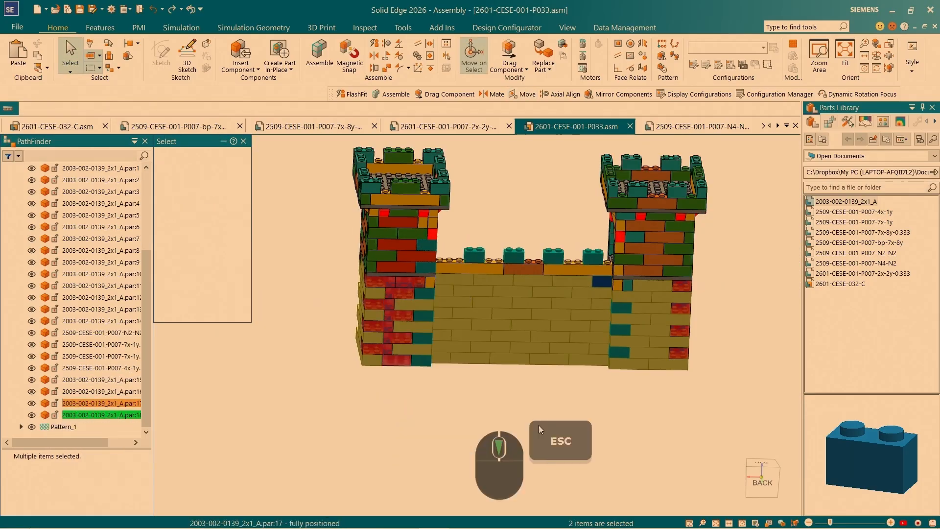
View the wall from the front, open the 2601-CESE-001-P007-5x plate part, and return to the 2601-CESE-001-P033.asm assembly.
middle_click_drag(624, 435, 463, 268)
scroll(462, 268, "up", 5)
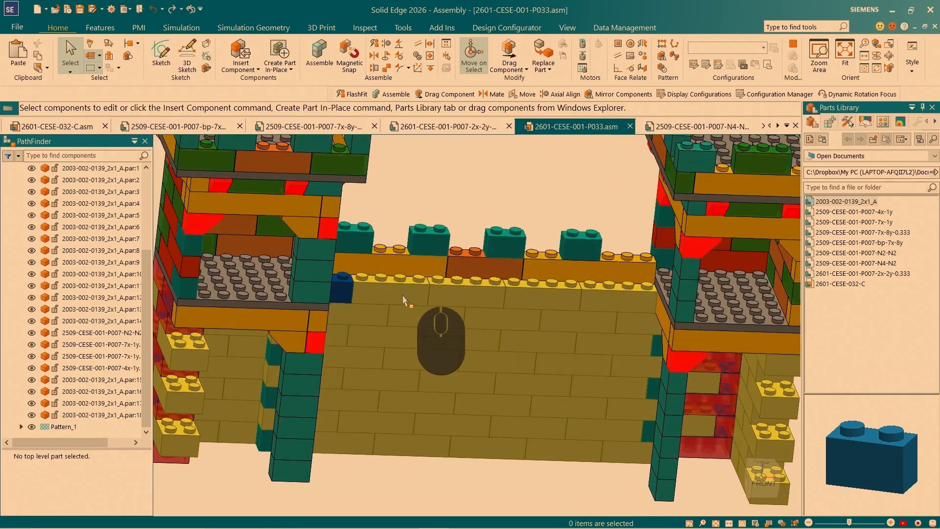
scroll(490, 294, "down", 5)
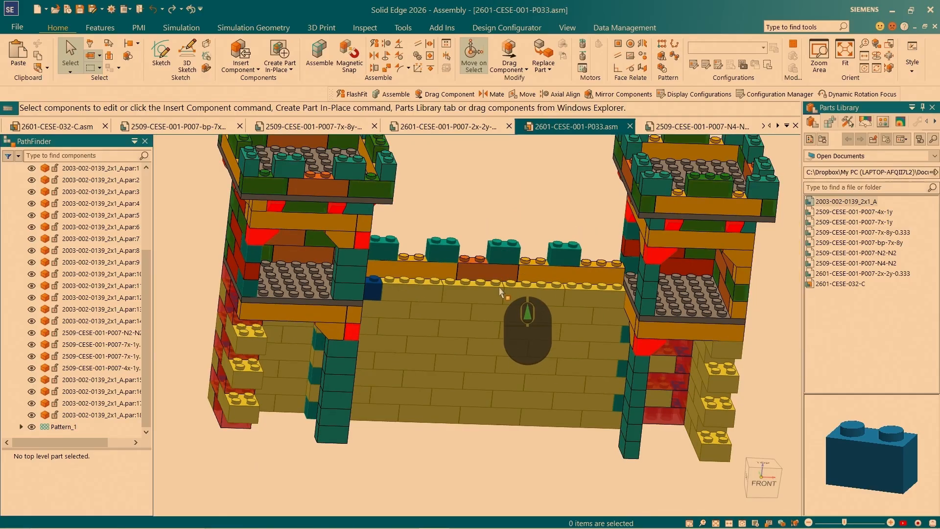
left_click(56, 10)
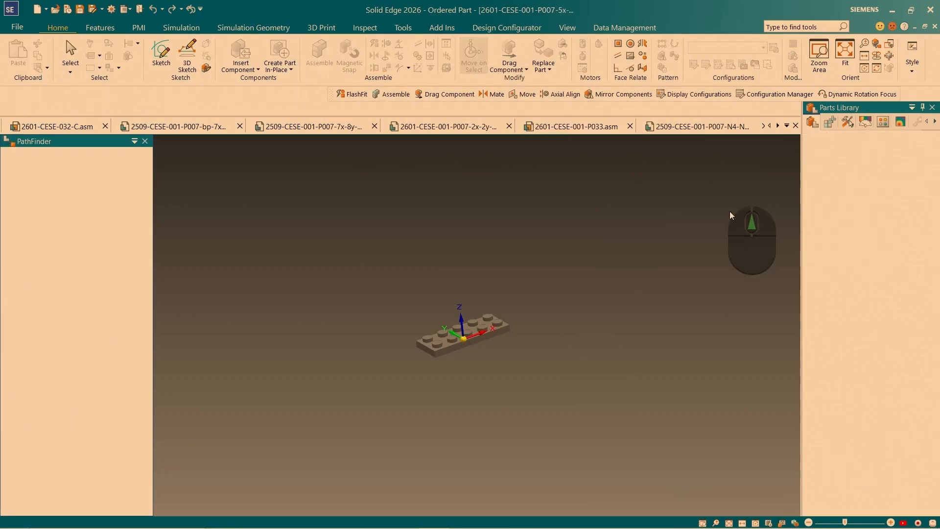
left_click(578, 128)
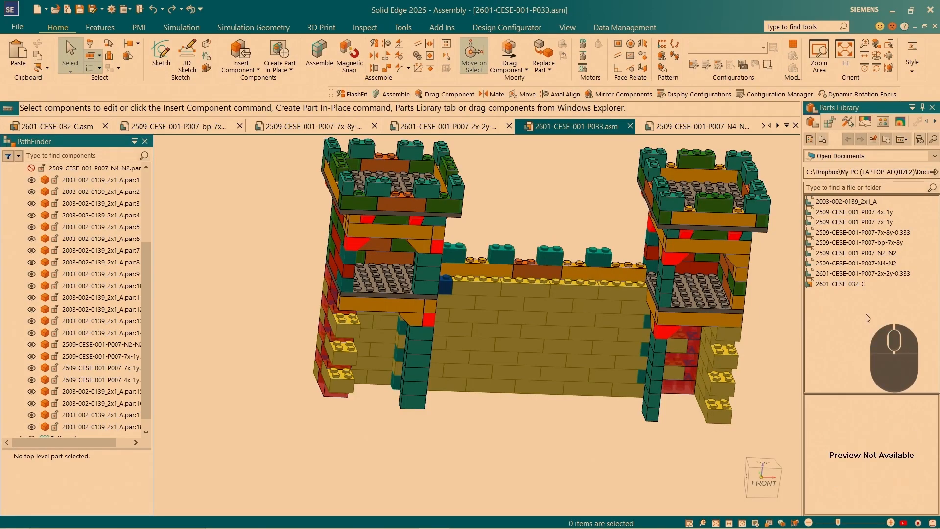
Insert the 2601-CESE-001-P007-5x-2y-0.333 plate from the refreshed parts list and align two of its stud axes with the blue brick's studs.
key("F5")
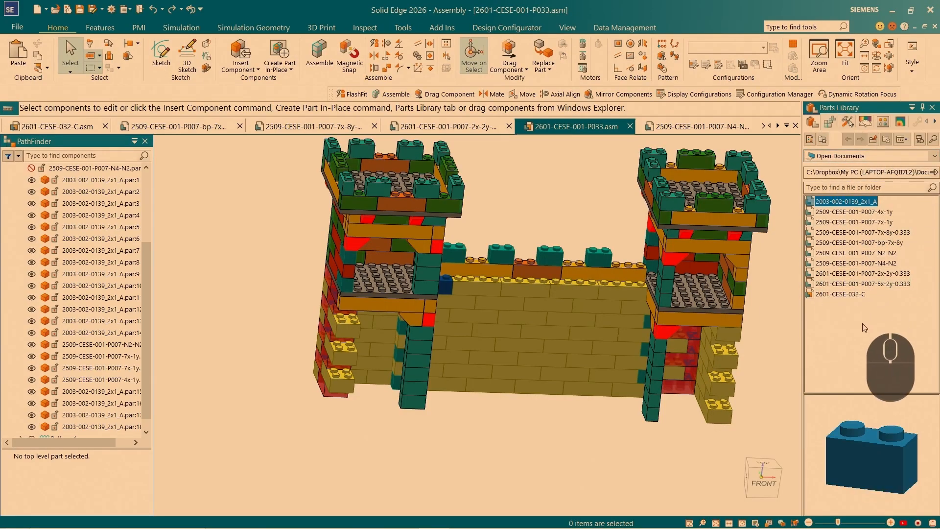
left_click(865, 284)
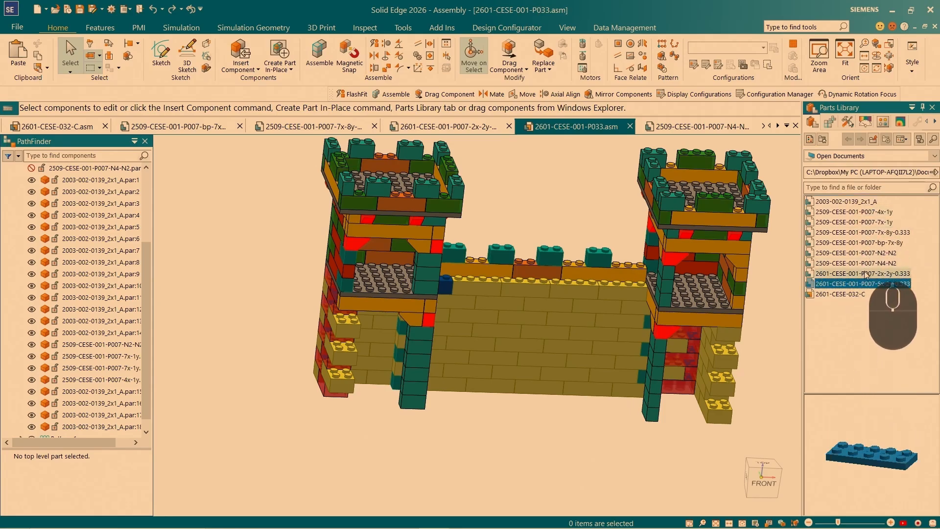
left_click_drag(866, 289, 498, 220)
scroll(505, 198, "down", 5)
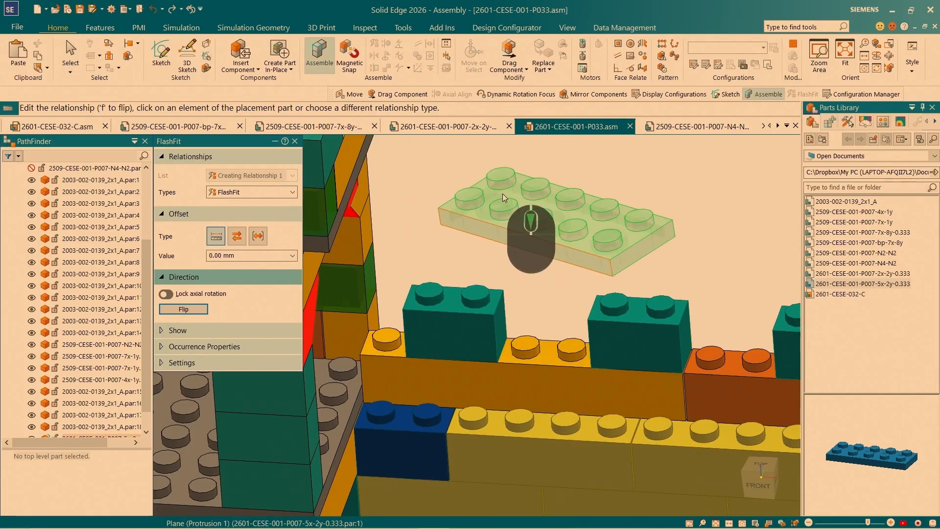
left_click(413, 407)
left_click(401, 201)
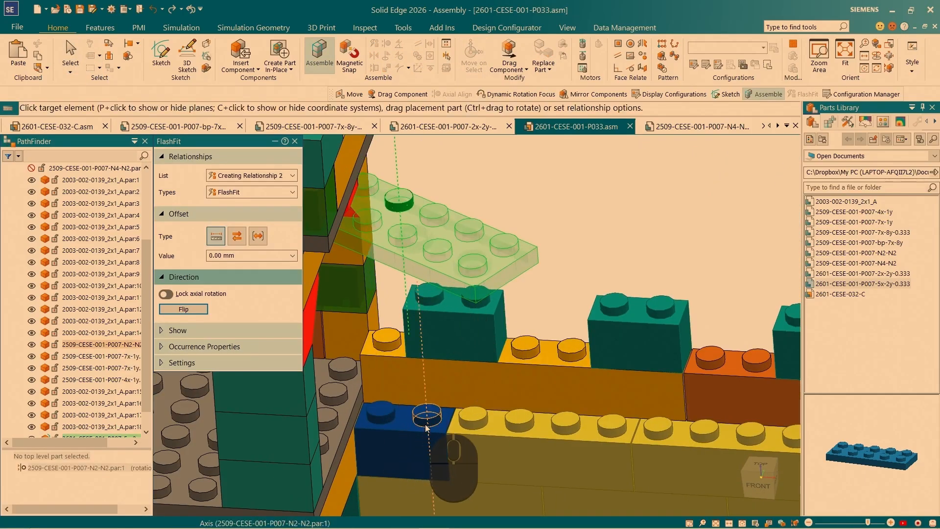
left_click(426, 427)
Mate the 5x-2y plate's underside to the top face of the blue brick with a 0.00 mm offset.
scroll(579, 248, "down", 3)
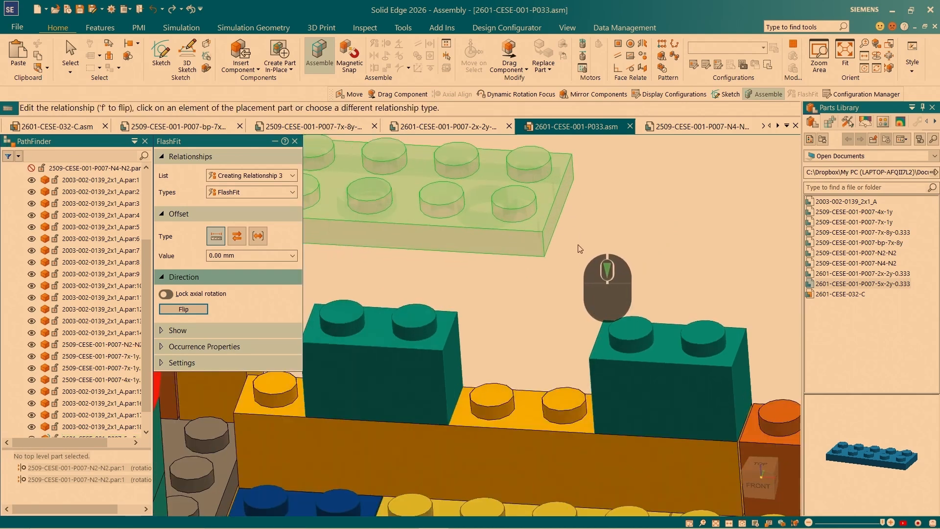
right_click(556, 226)
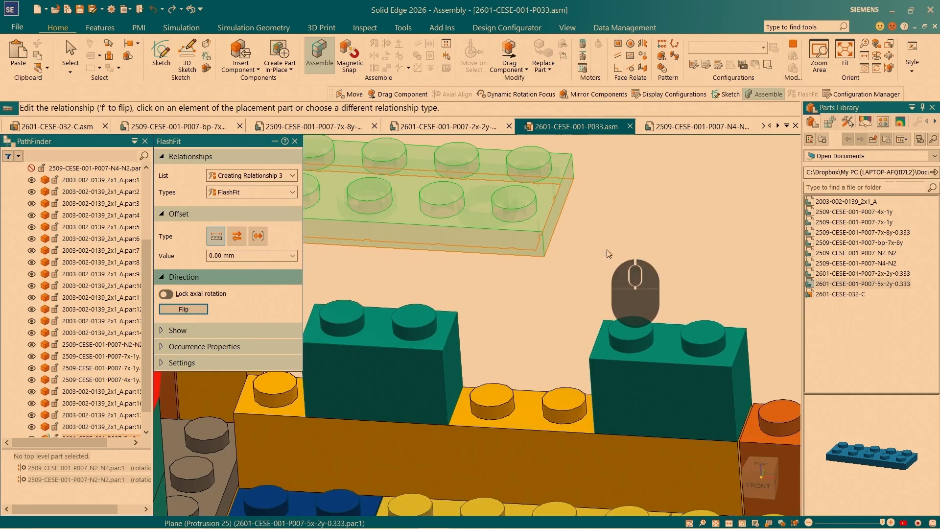
scroll(619, 192, "up", 3)
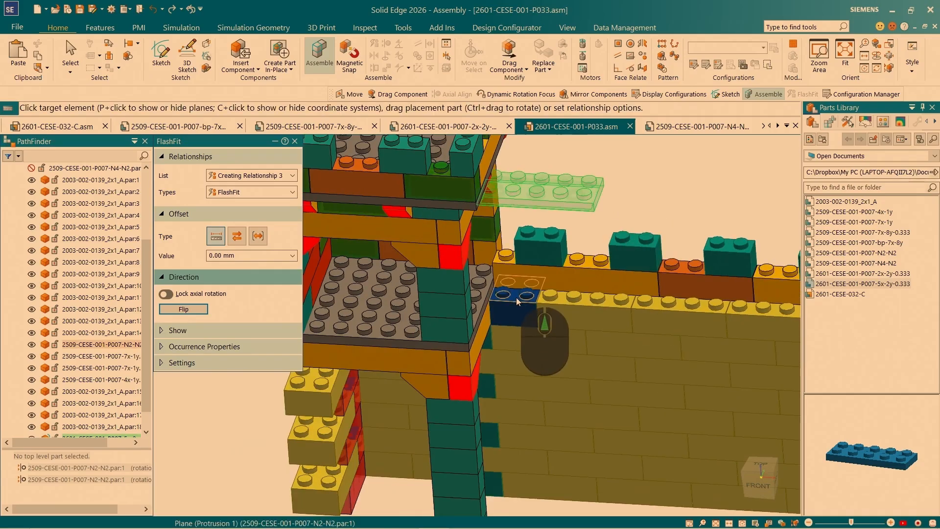
left_click(518, 300)
scroll(526, 299, "up", 3)
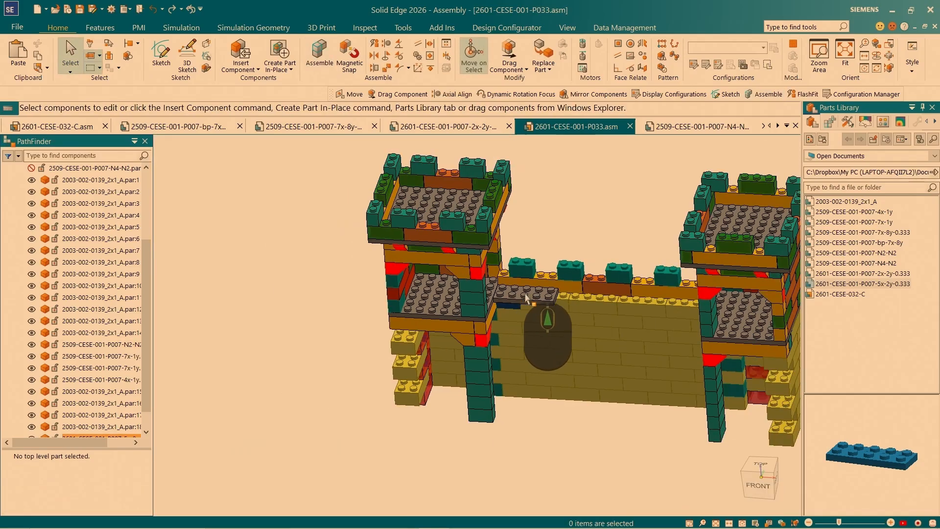
Insert a second 5x-2y-0.333 plate and align two of its stud axes with the end N4-N2 brick's studs beside the other tower.
scroll(525, 297, "up", 1)
middle_click_drag(559, 364, 632, 350)
left_click_drag(880, 284, 622, 234)
left_click(604, 202)
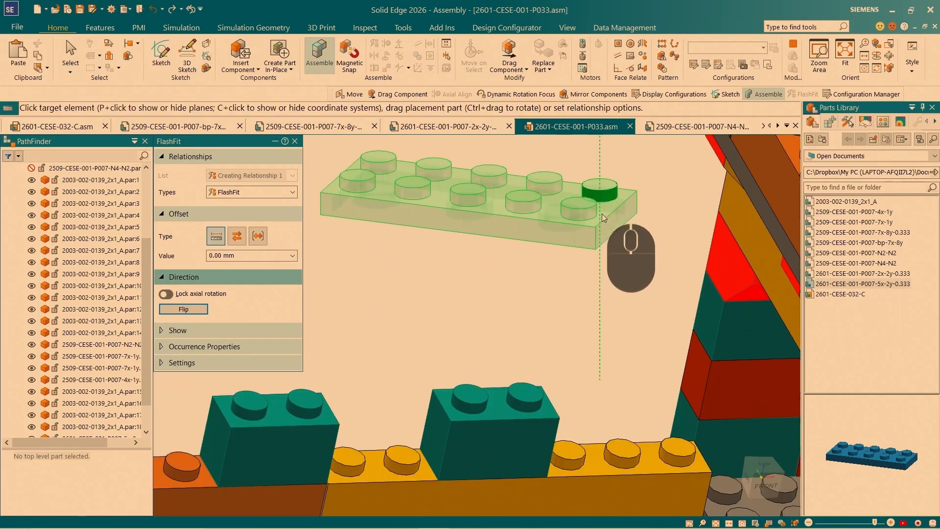
scroll(663, 401, "down", 5)
scroll(648, 393, "up", 5)
left_click(645, 381)
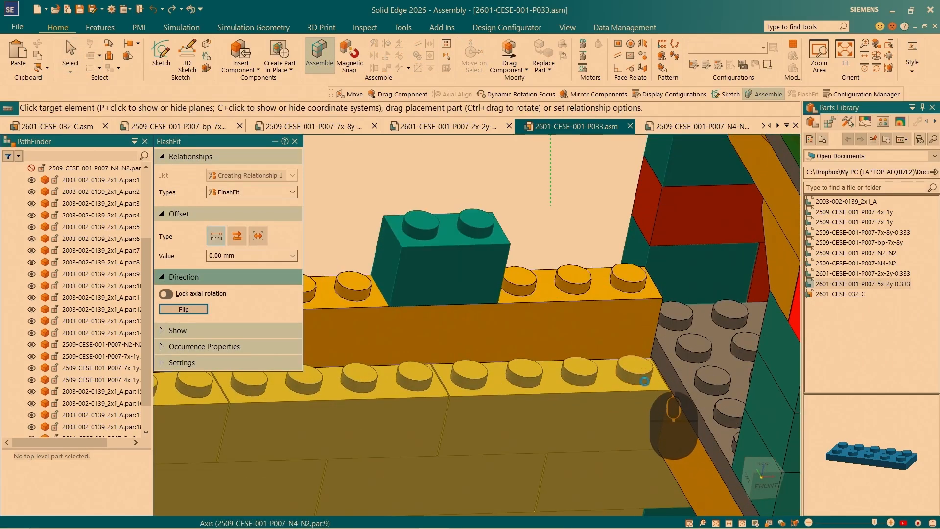
left_click(657, 263)
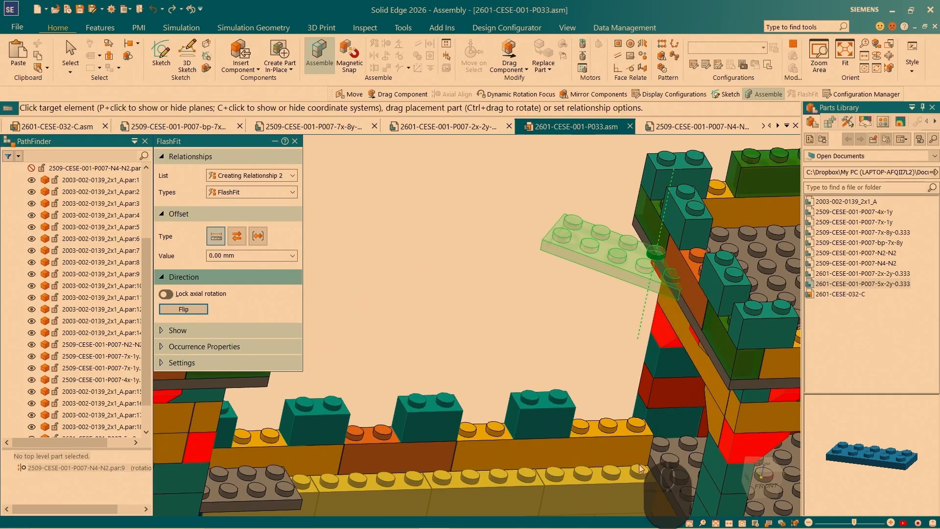
left_click(610, 480)
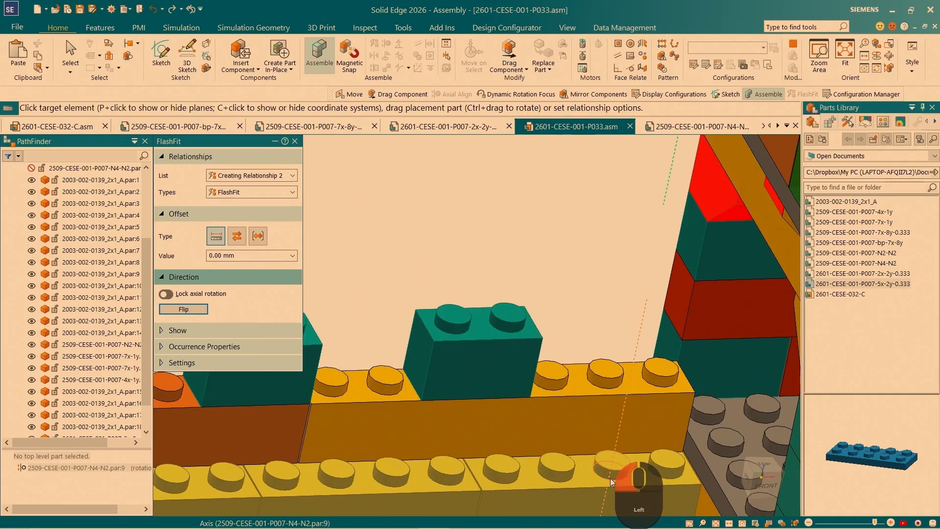
Mate the second 5x-2y plate's underside to the top face of the end N4-N2 wall brick.
scroll(529, 331, "up", 3)
scroll(529, 329, "up", 4)
scroll(520, 264, "down", 6)
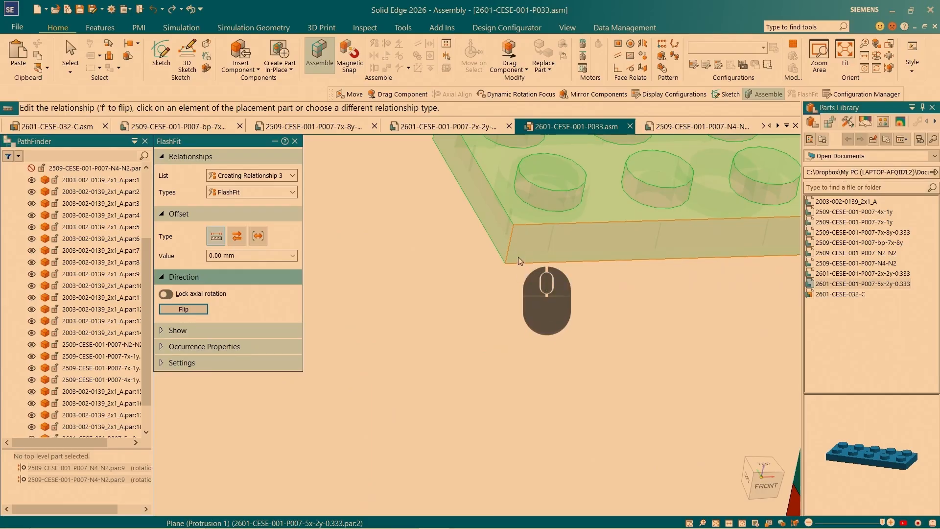
right_click(519, 257)
left_click(564, 278)
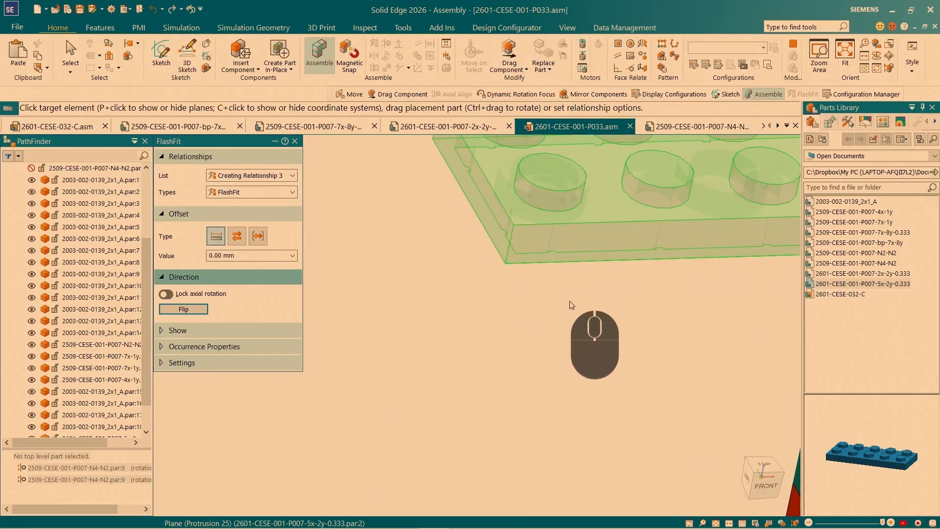
scroll(581, 293, "up", 3)
scroll(604, 392, "up", 3)
scroll(589, 402, "down", 4)
left_click(589, 402)
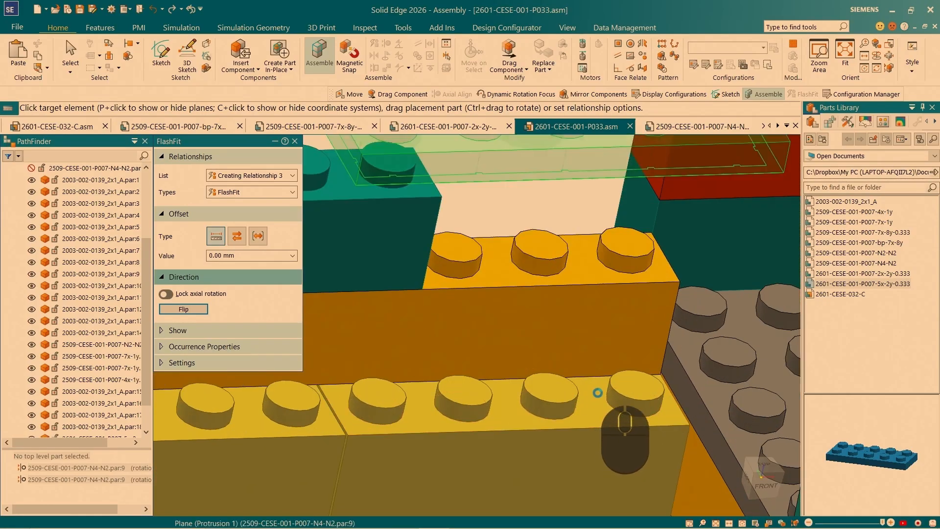
Insert a third 5x-2y-0.333 plate beside the second one and align two stud axes with the N4-N2 brick beneath.
scroll(603, 376, "up", 5)
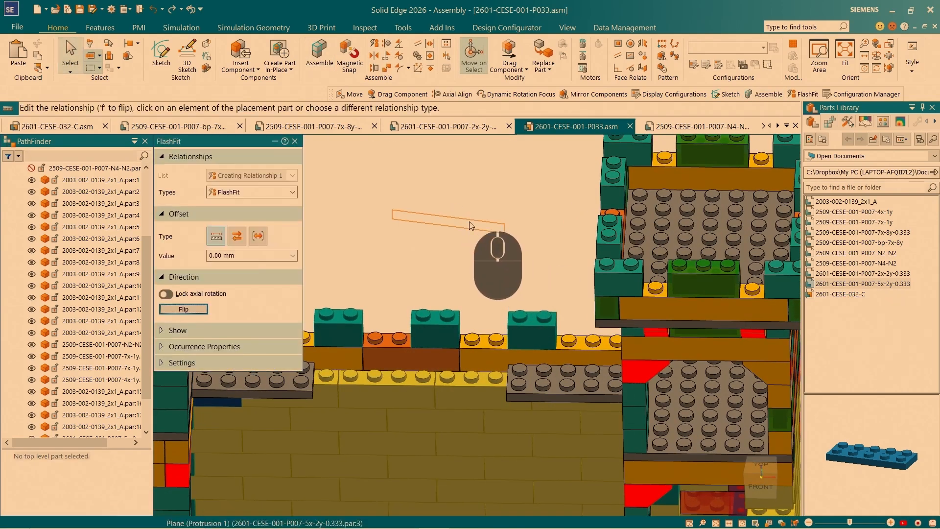
scroll(506, 213, "down", 2)
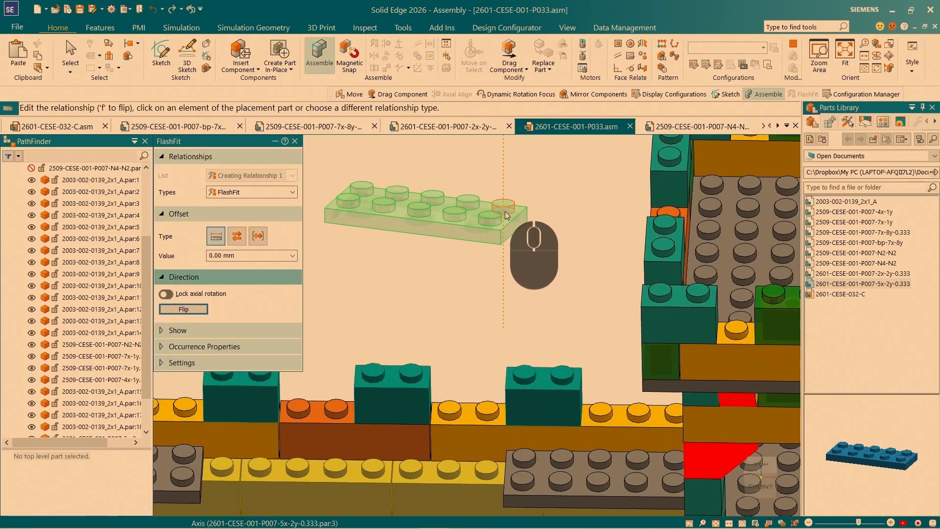
left_click(505, 211)
left_click(407, 476)
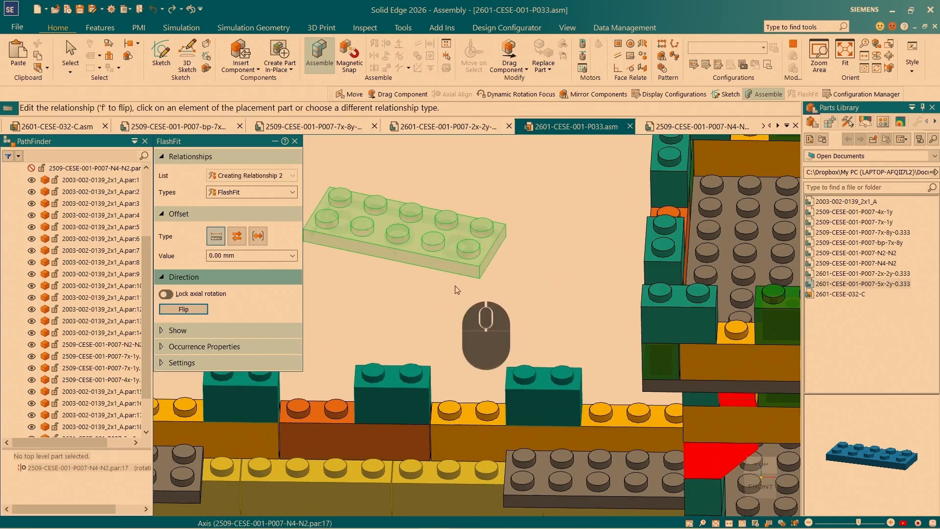
left_click(456, 471)
Align the third 5x-2y plate's top face with the top face of the neighbouring 5x-2y plate.
left_click(472, 246)
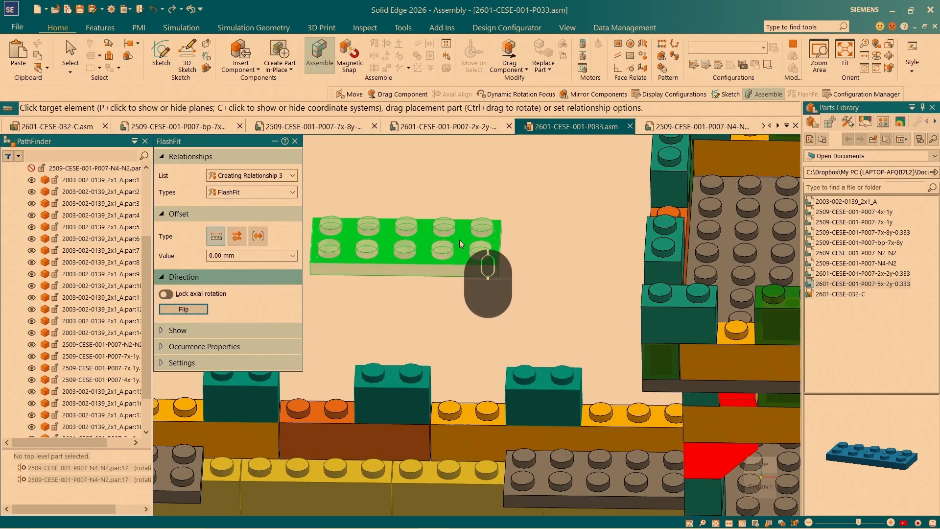
left_click(580, 477)
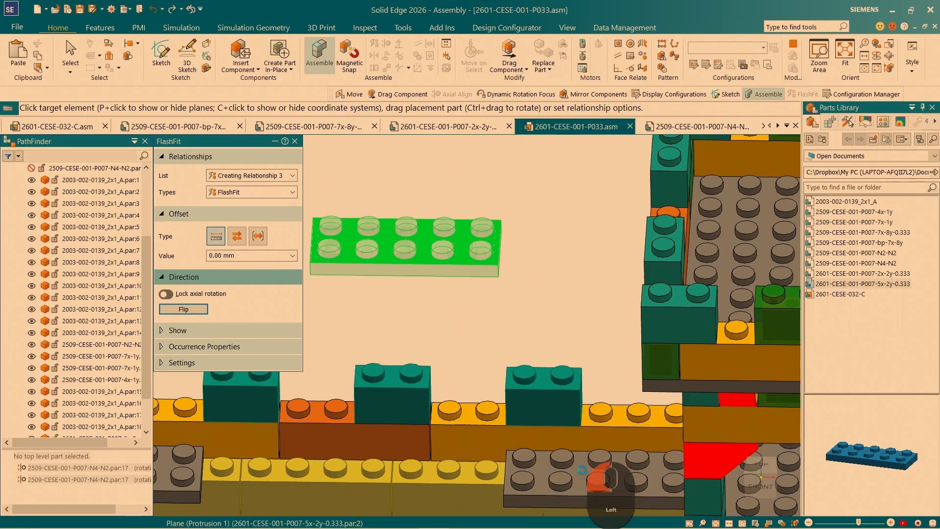
scroll(447, 378, "up", 2)
scroll(447, 378, "up", 3)
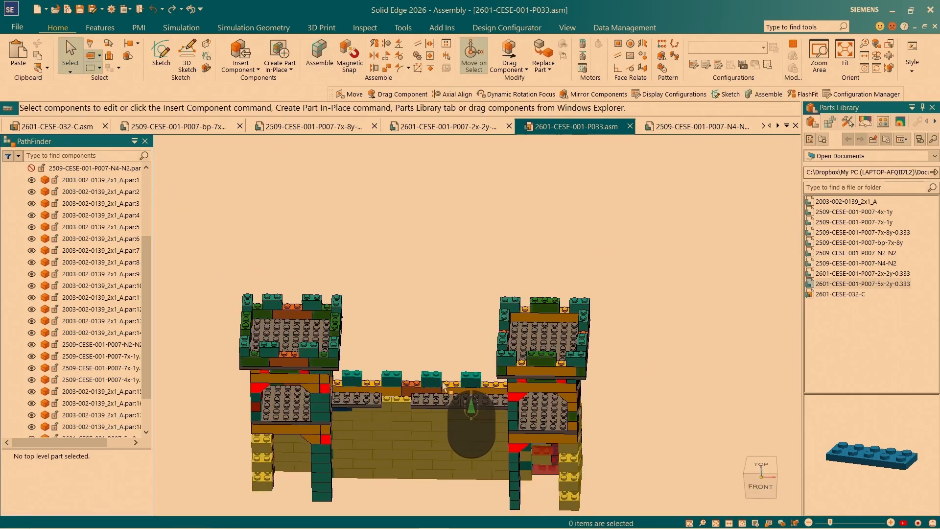
Open the 2601-CESE-001-P007-3x-2y-0.333 part, return to the 2601-CESE-001-P033.asm assembly, and refresh the parts list.
scroll(422, 382, "down", 4)
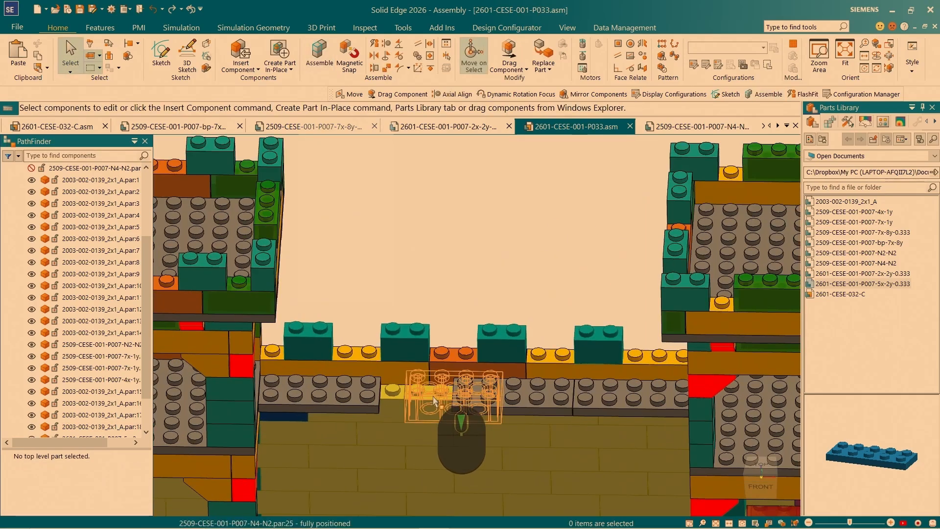
left_click(56, 8)
left_click(444, 173)
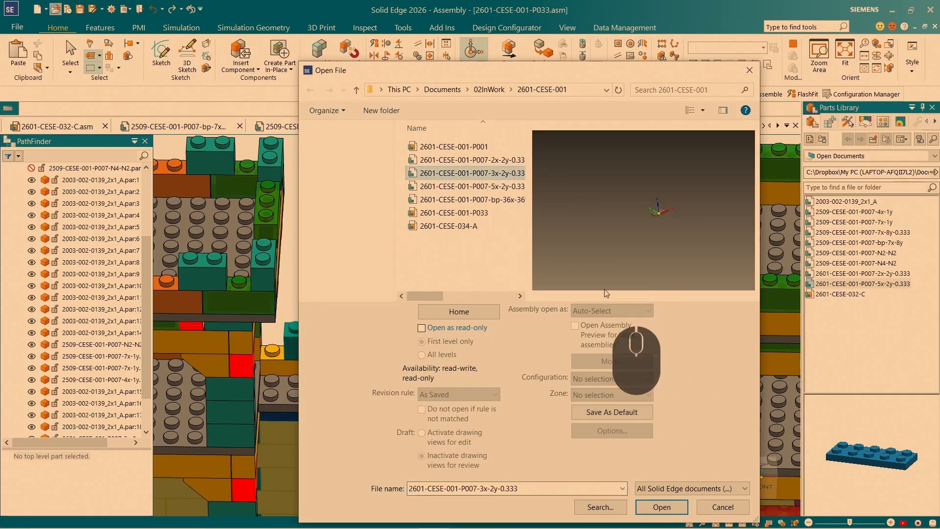
left_click(662, 507)
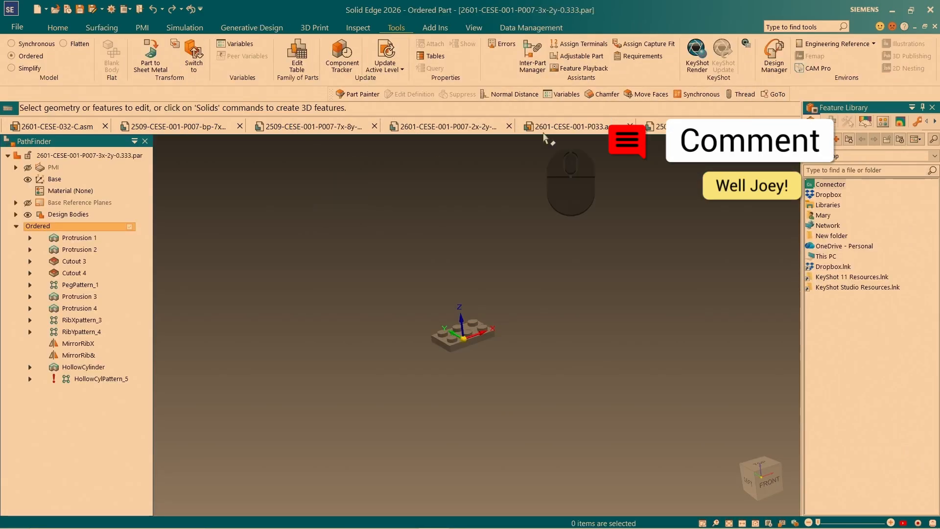
left_click(554, 128)
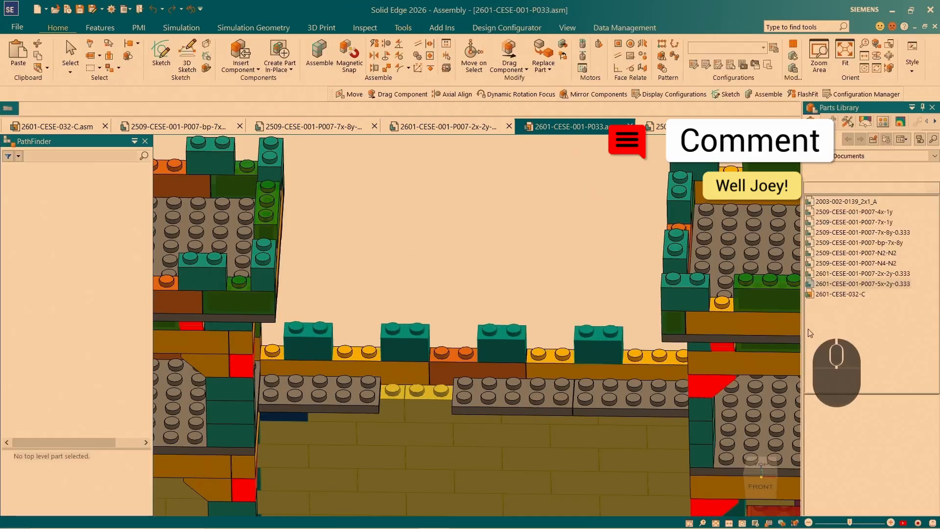
left_click(892, 329)
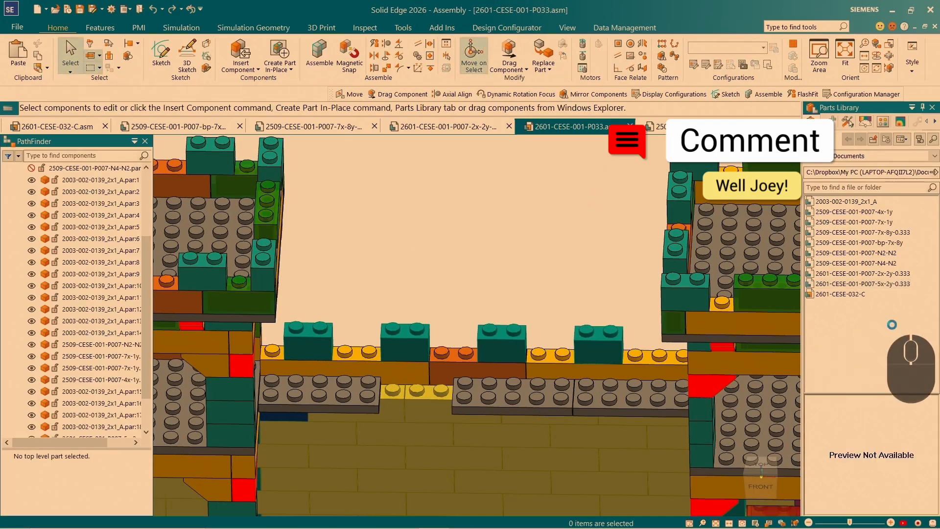
Insert the 3x-2y-0.333 plate and align two of its stud axes with the N4-N2 brick's studs in the remaining gap.
left_click(862, 284)
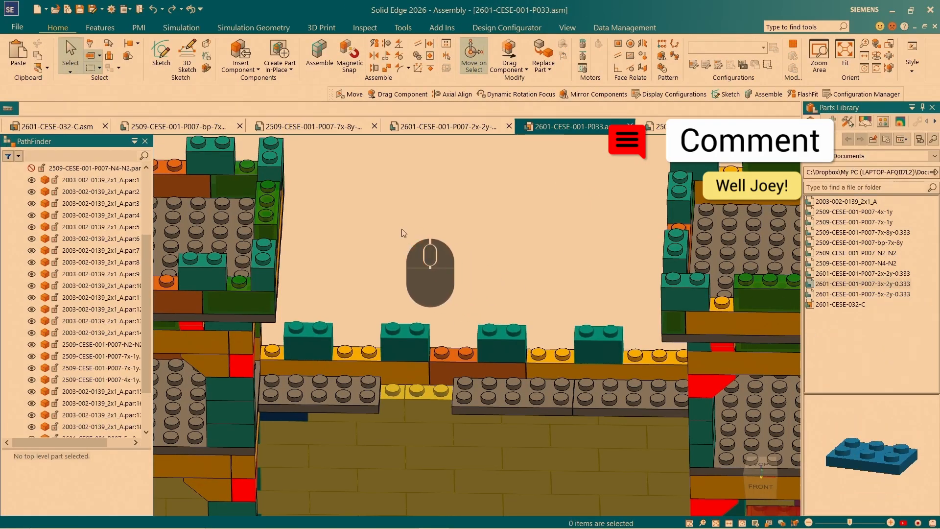
left_click_drag(403, 233, 404, 234)
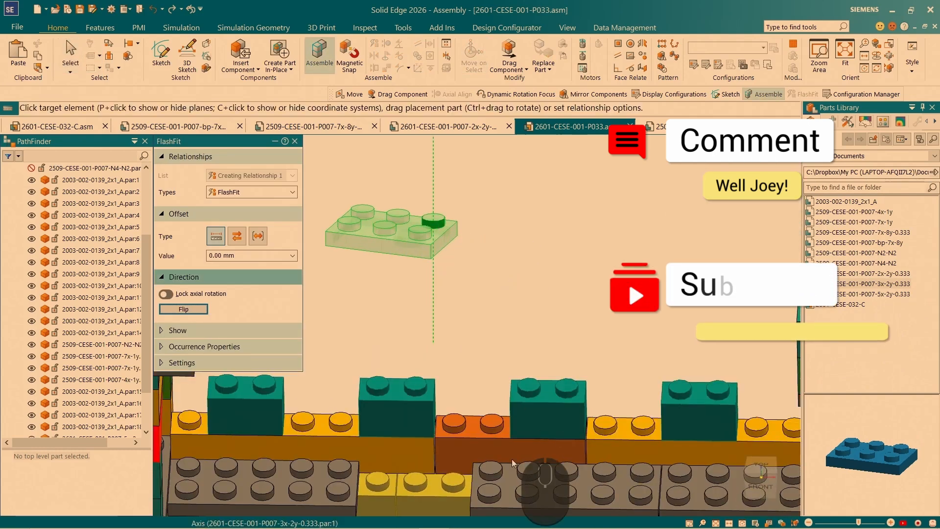
left_click(458, 493)
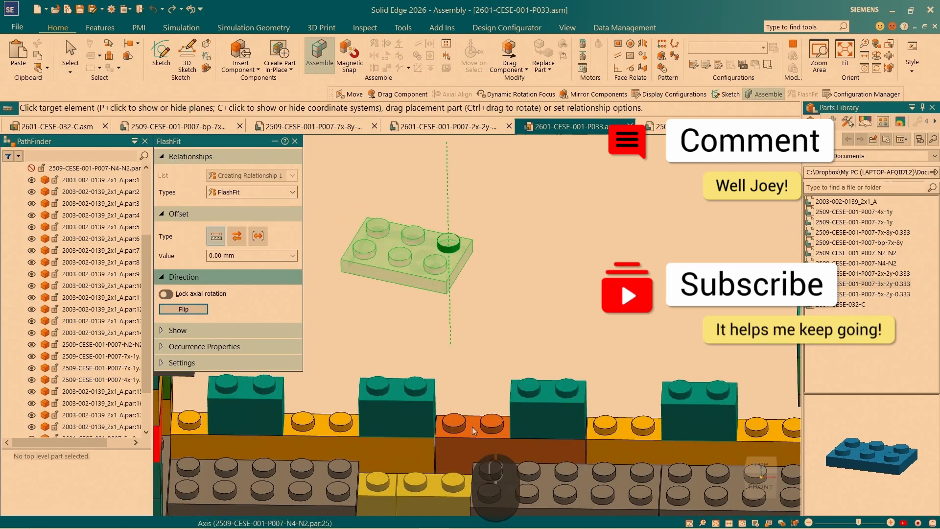
left_click(420, 251)
left_click(431, 470)
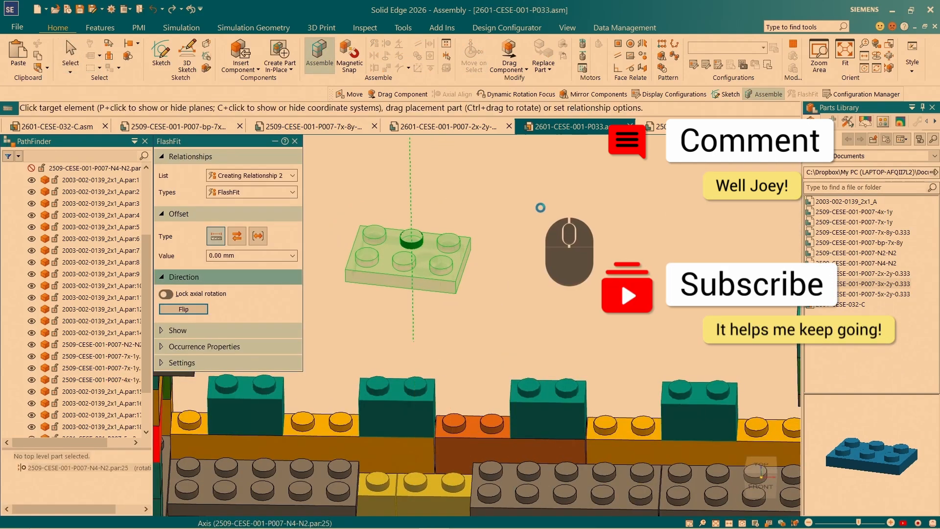
Align the 3x-2y plate's top face with the neighbouring 5x-2y plate's top face and clear the selection.
left_click(429, 258)
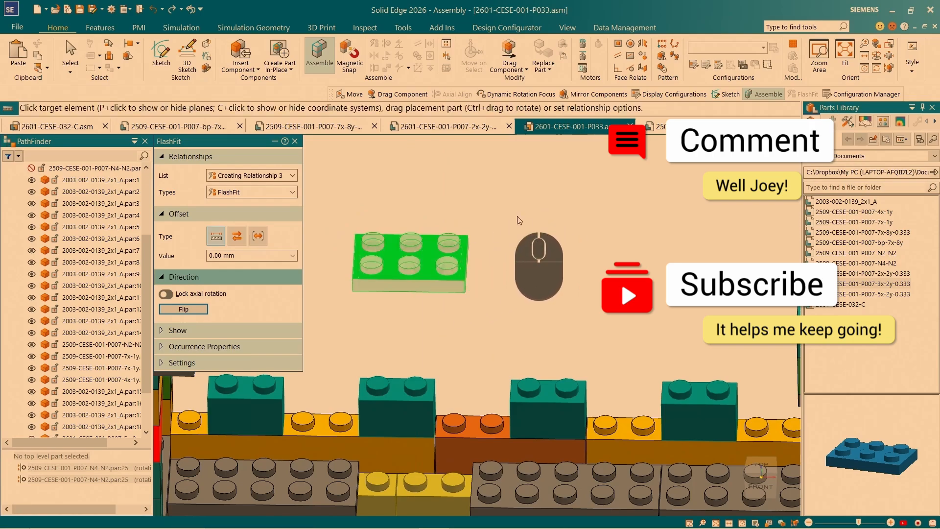
scroll(521, 349, "up", 5)
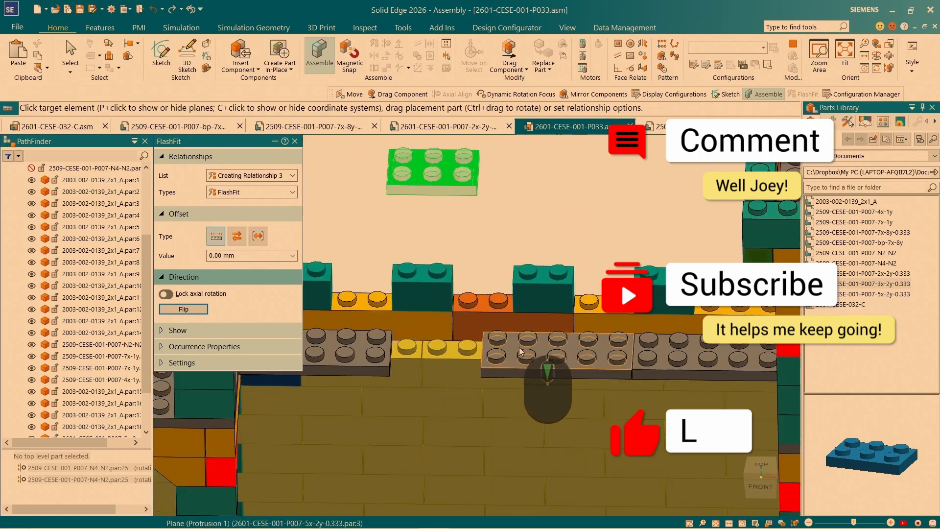
left_click(524, 267)
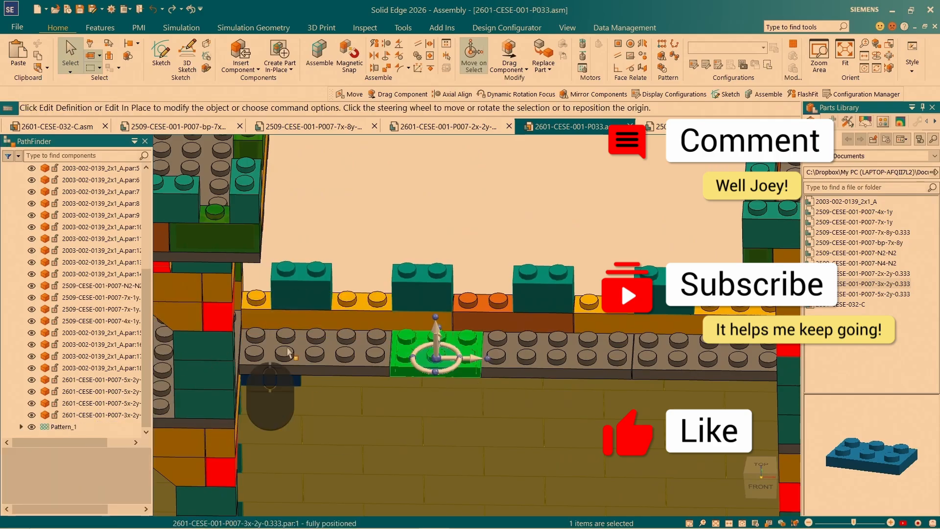
key("Escape")
scroll(513, 242, "up", 2)
scroll(513, 244, "up", 5)
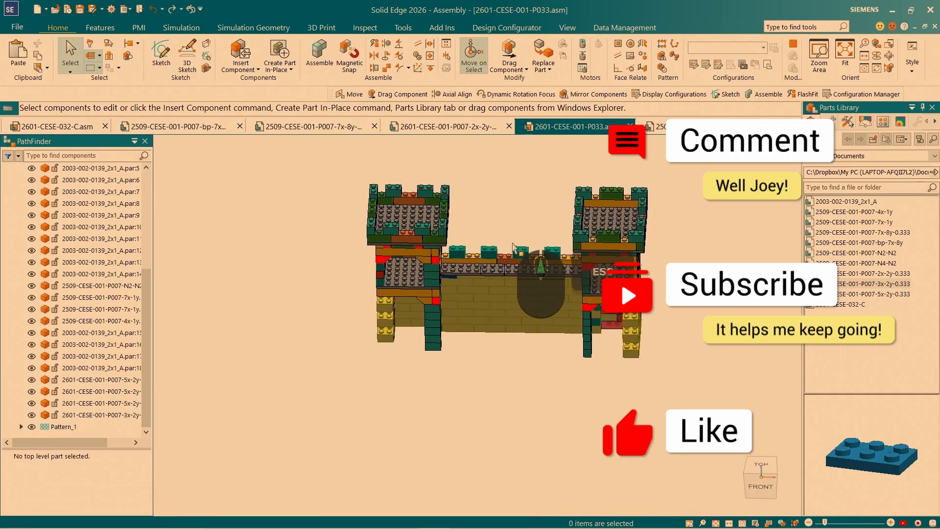